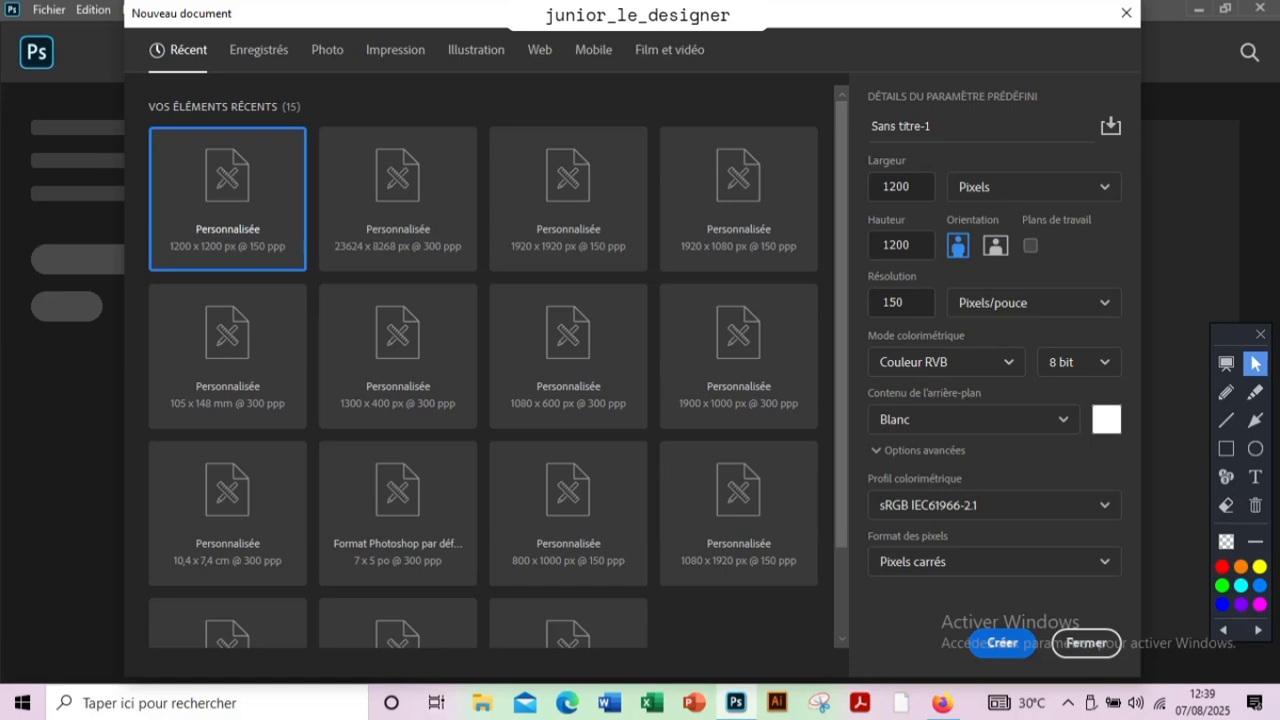
Create a 1200 × 1200 px RGB document at 150 ppi with a white background
{"action": "key", "text": "z"}
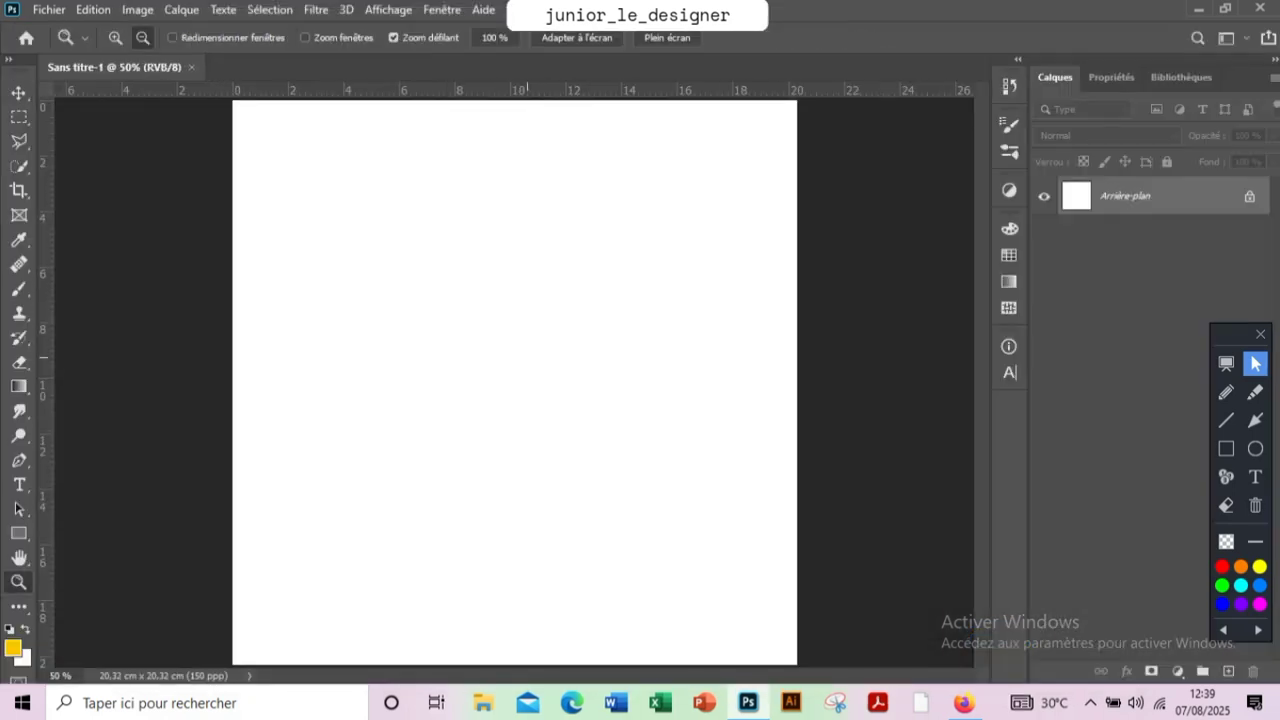
{"action": "scroll", "coordinate": [535, 308], "scroll_direction": "down", "scroll_amount": 2}
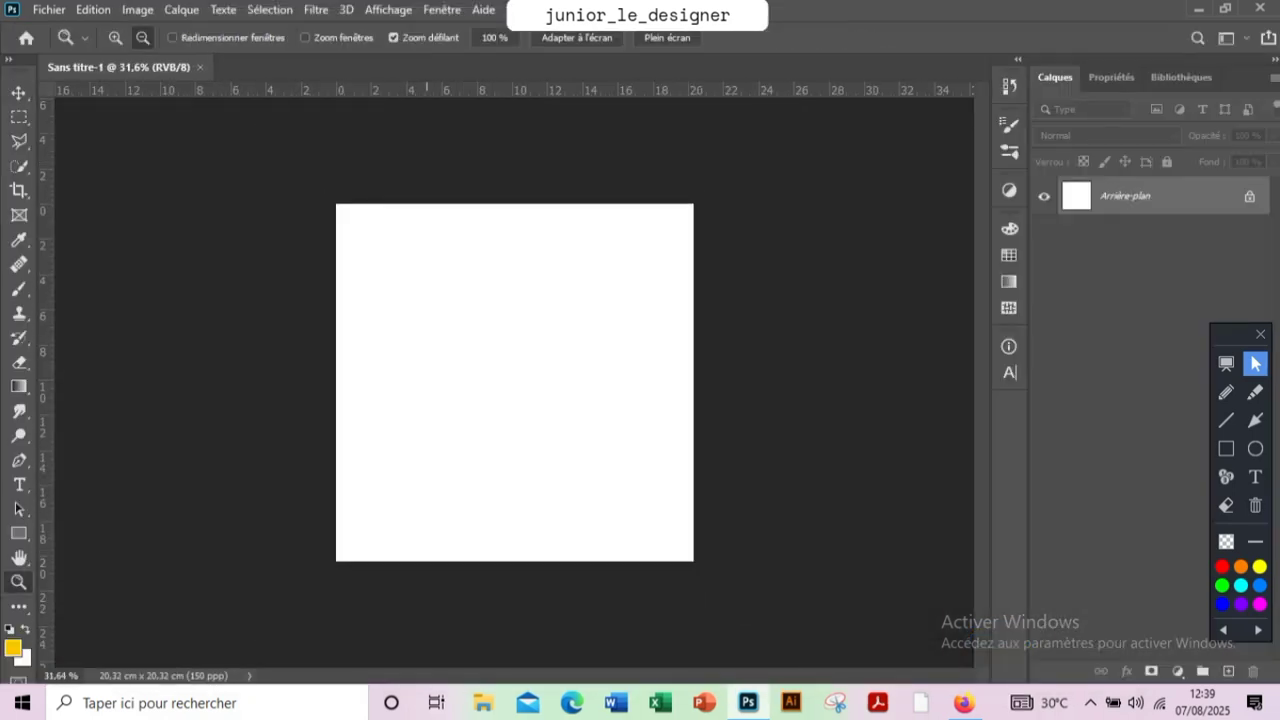
{"action": "key", "text": "v"}
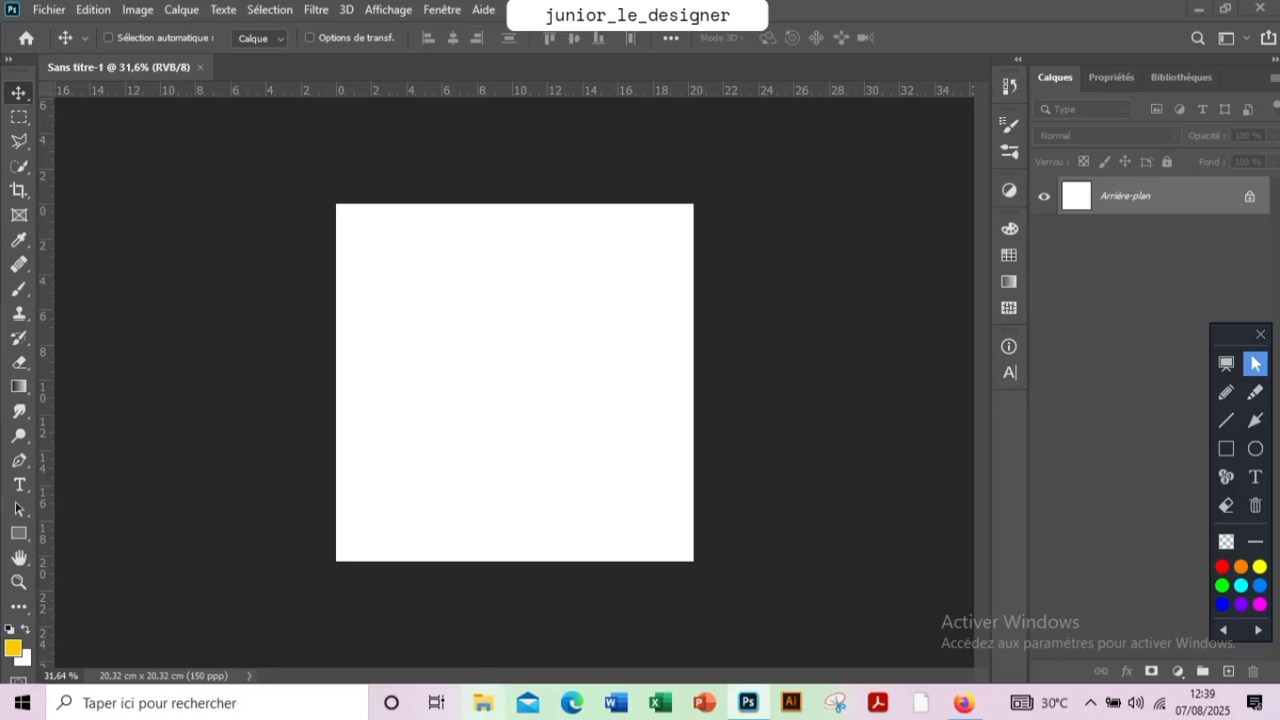
Switch to File Explorer and open the Affiche Jus folder inside Téléchargements
{"action": "key", "text": "super+e"}
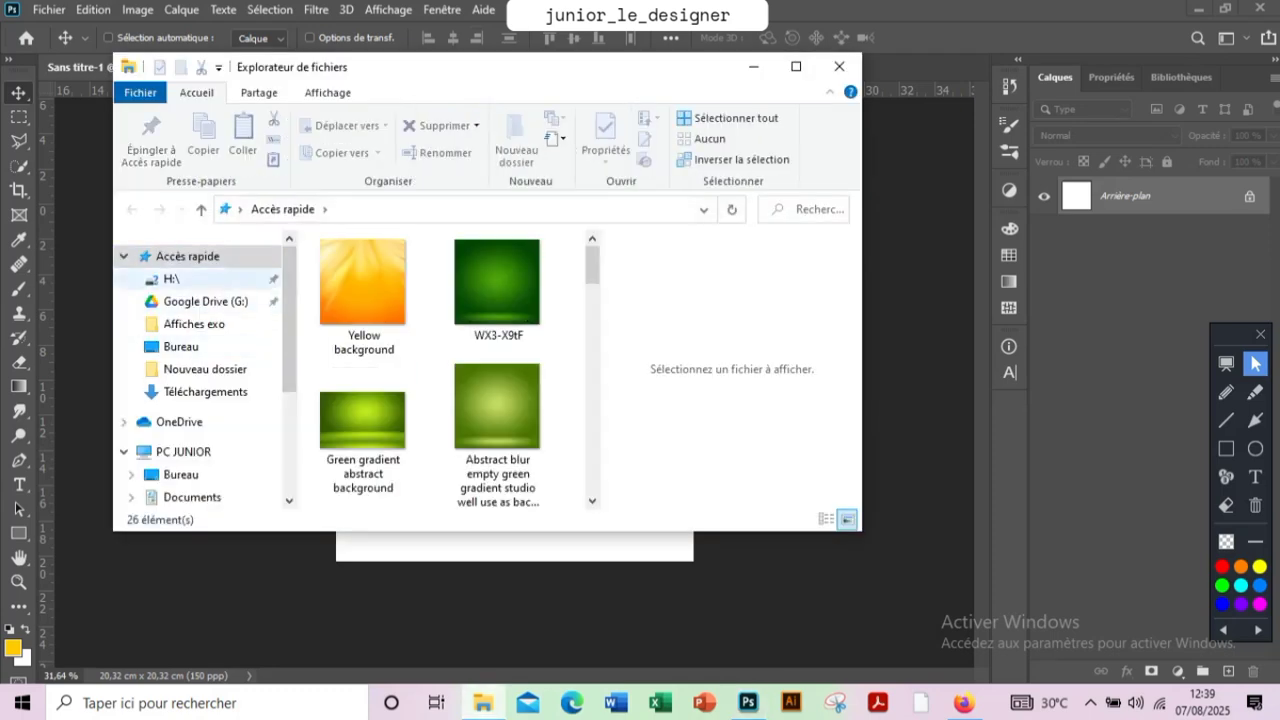
{"action": "left_click", "coordinate": [205, 392]}
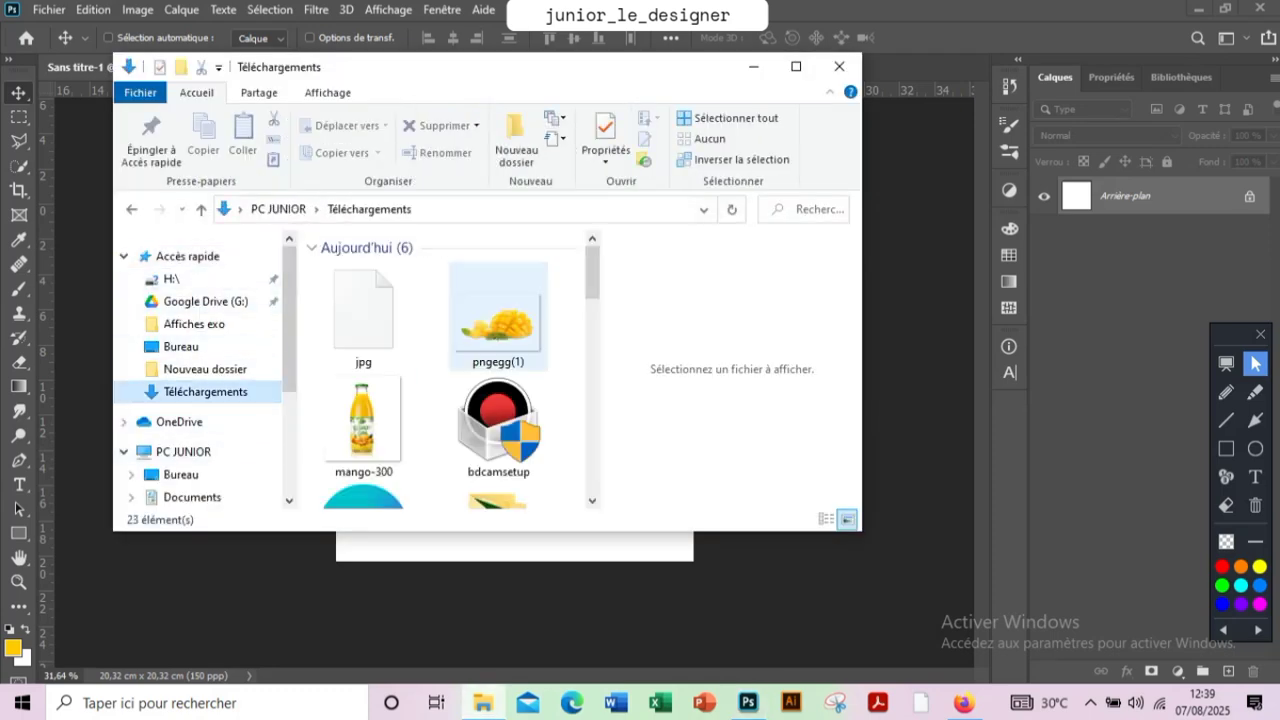
{"action": "left_click_drag", "start_coordinate": [592, 275], "coordinate": [592, 325]}
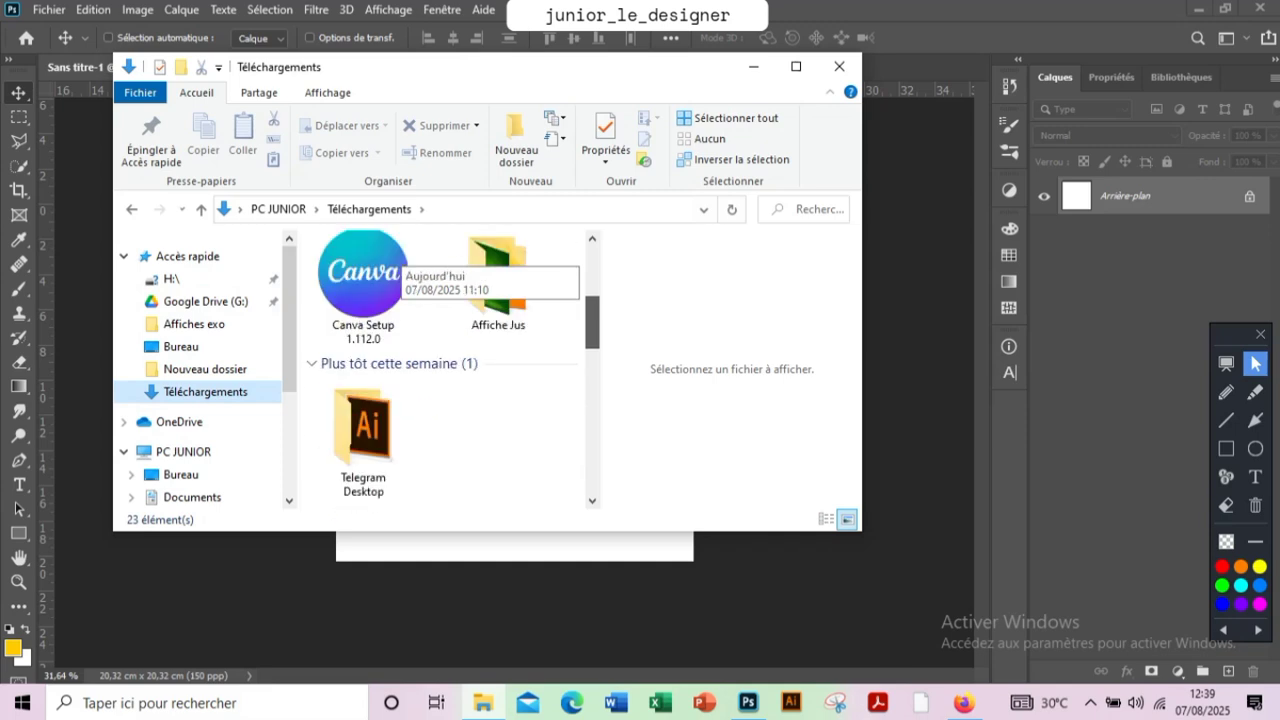
{"action": "left_click", "coordinate": [498, 285]}
{"action": "double_click", "coordinate": [498, 285]}
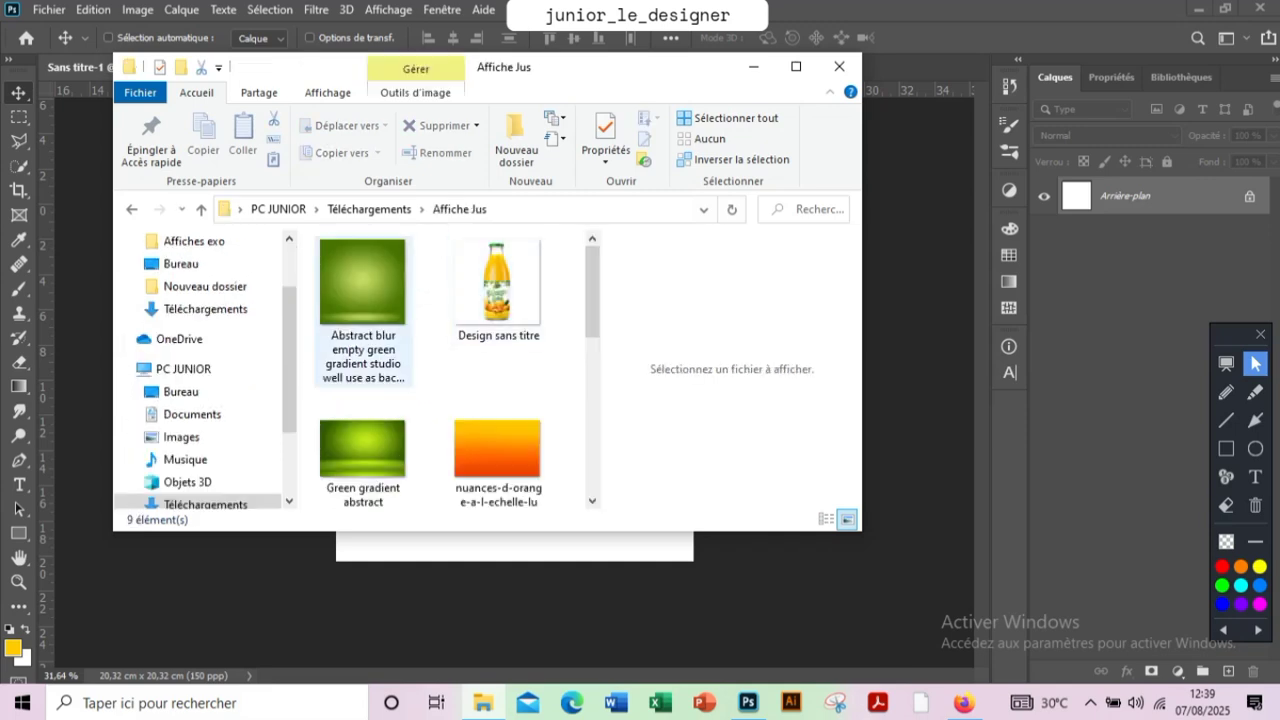
{"action": "scroll", "coordinate": [400, 300], "scroll_direction": "down", "scroll_amount": 1}
{"action": "scroll", "coordinate": [400, 300], "scroll_direction": "up", "scroll_amount": 1}
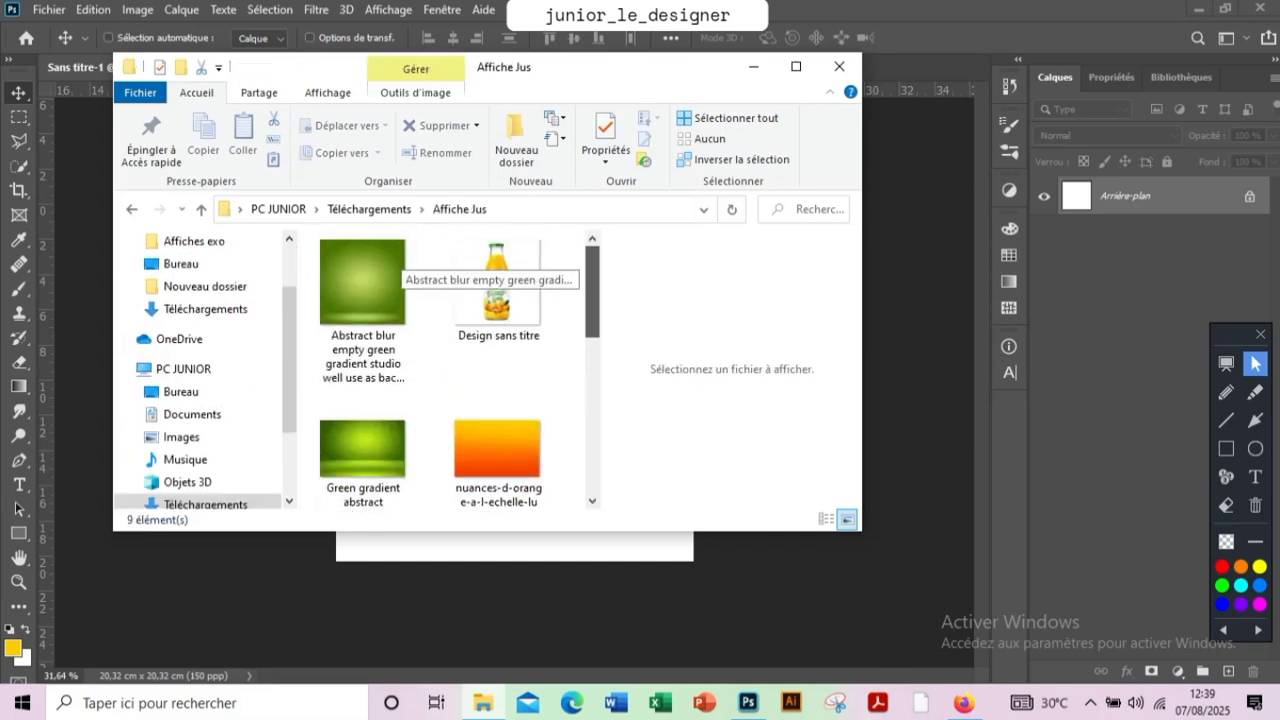
Place the dark green WX3-X9tF image from the Affiche Jus folder into the document as the background
{"action": "left_click", "coordinate": [380, 284]}
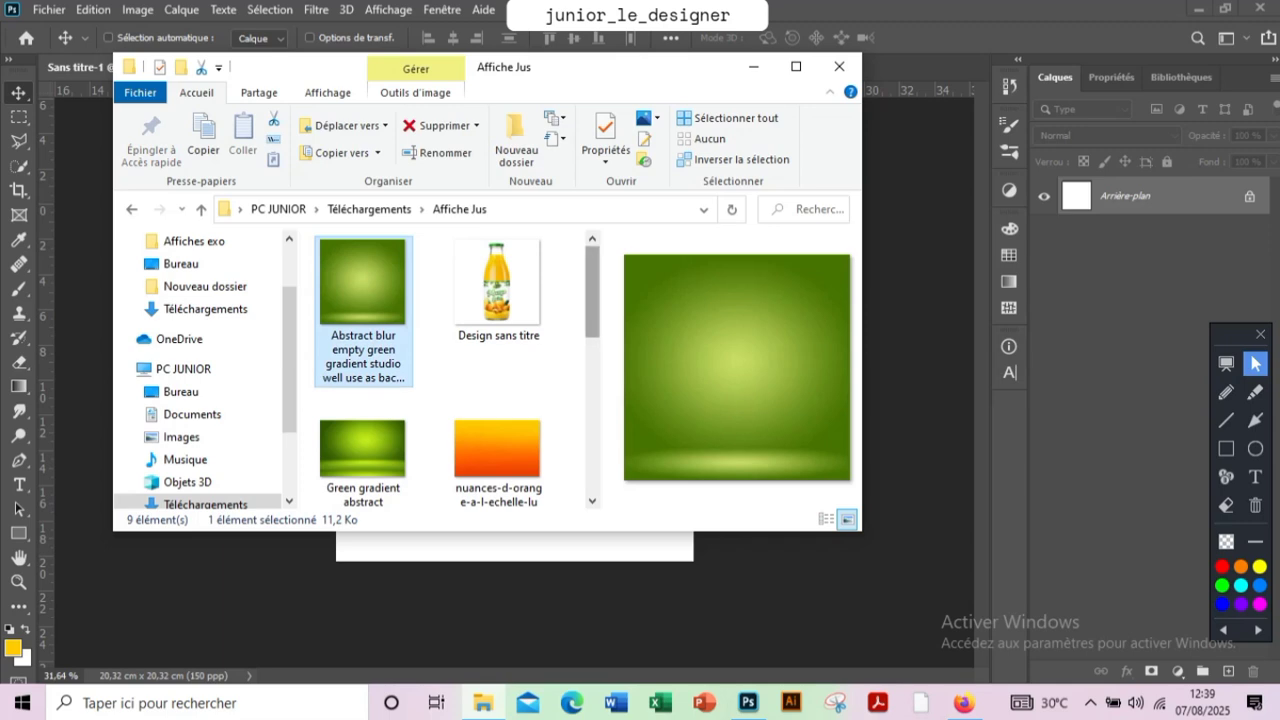
{"action": "left_click_drag", "start_coordinate": [592, 290], "coordinate": [592, 350]}
{"action": "scroll", "coordinate": [395, 285], "scroll_direction": "up", "scroll_amount": 3}
{"action": "left_click", "coordinate": [498, 290]}
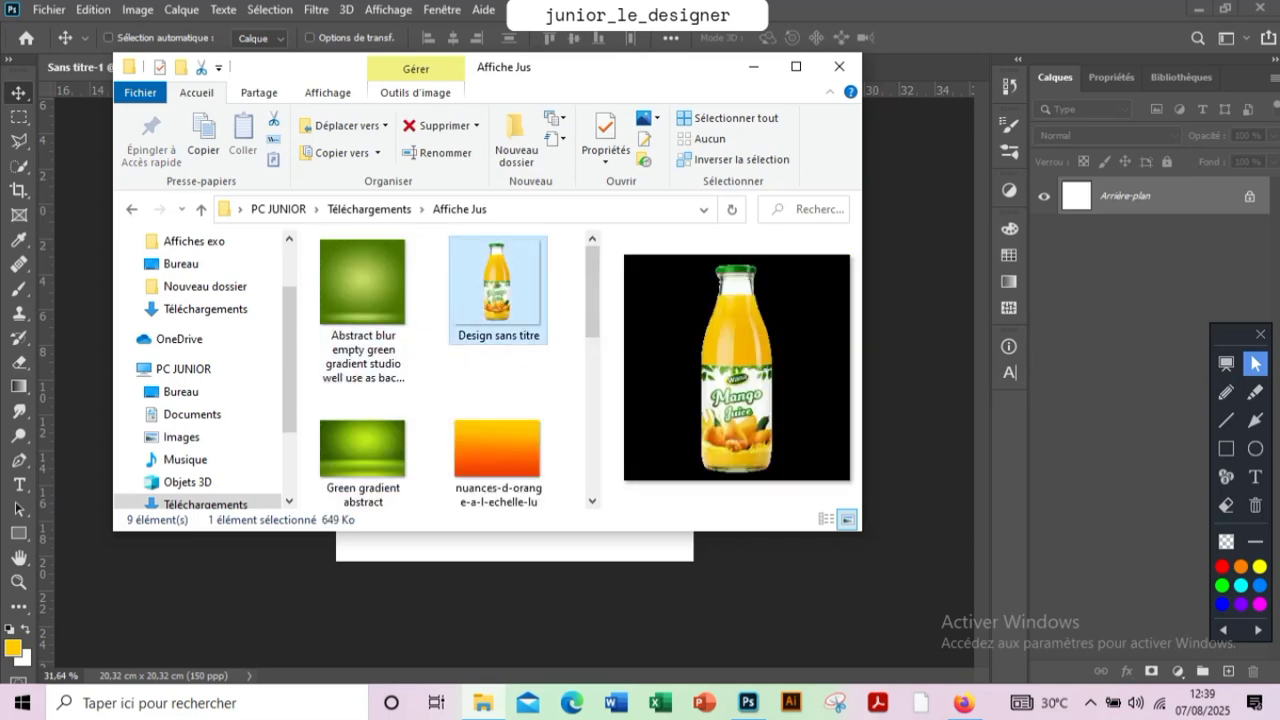
{"action": "left_click_drag", "start_coordinate": [592, 290], "coordinate": [592, 378]}
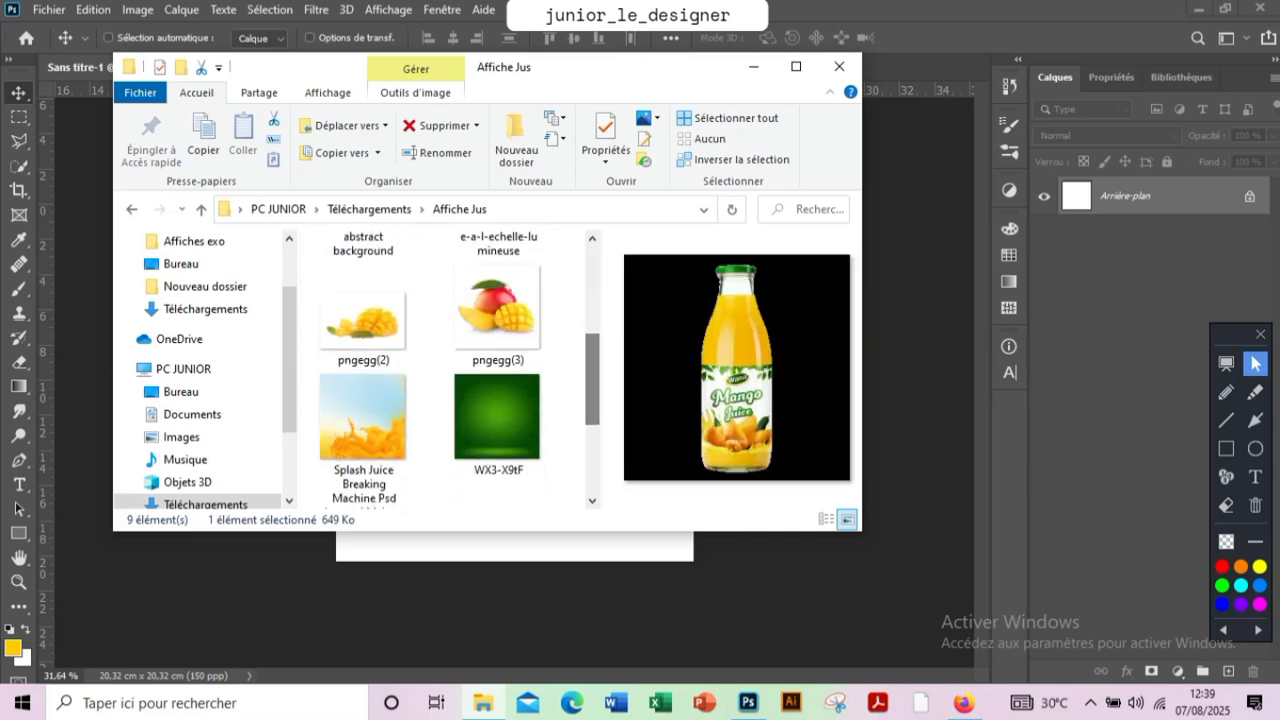
{"action": "left_click", "coordinate": [498, 412]}
{"action": "left_click_drag", "start_coordinate": [498, 410], "coordinate": [574, 562]}
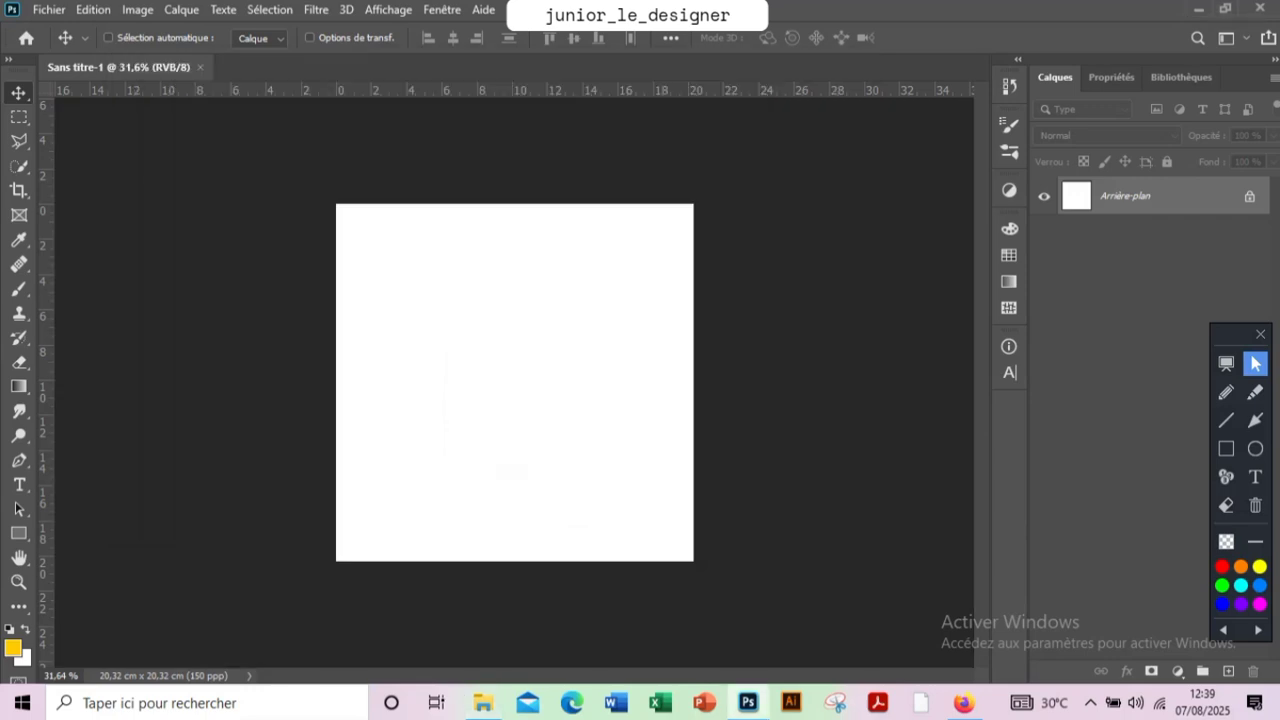
{"action": "left_click", "coordinate": [1072, 37]}
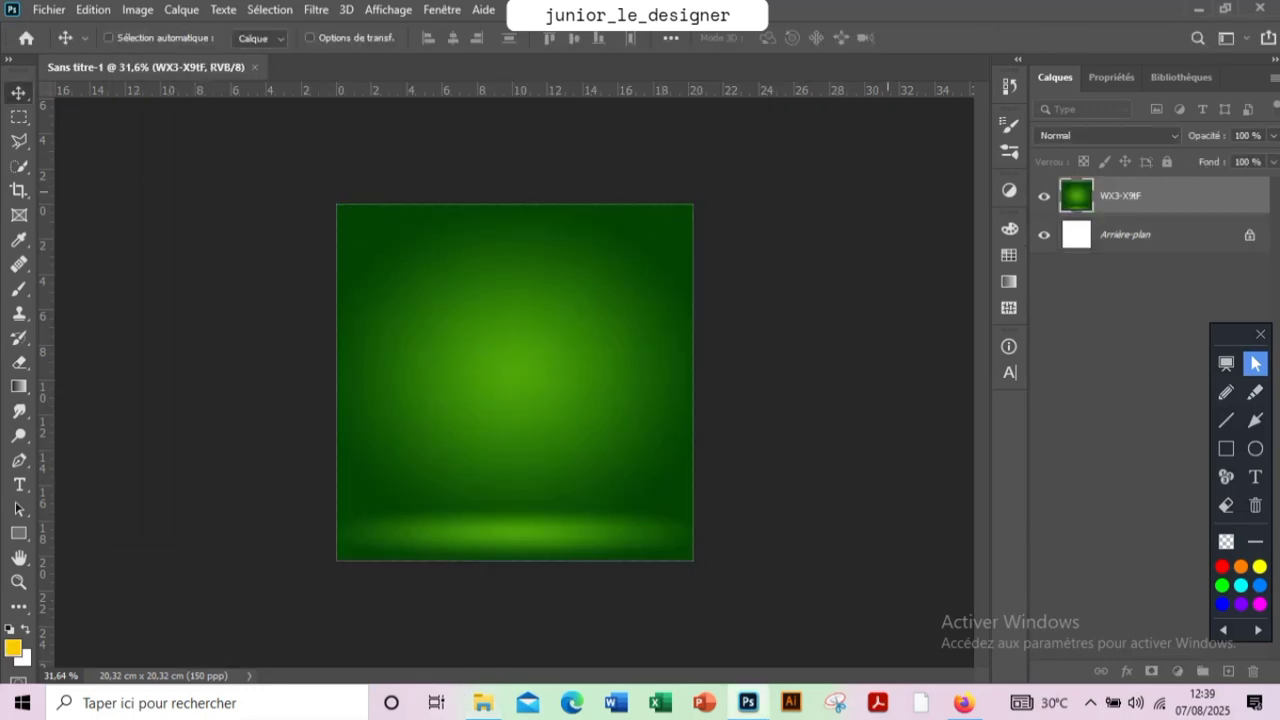
Place the mango juice bottle image, Design sans titre, from the Affiche Jus folder onto the green background
{"action": "left_click", "coordinate": [483, 703]}
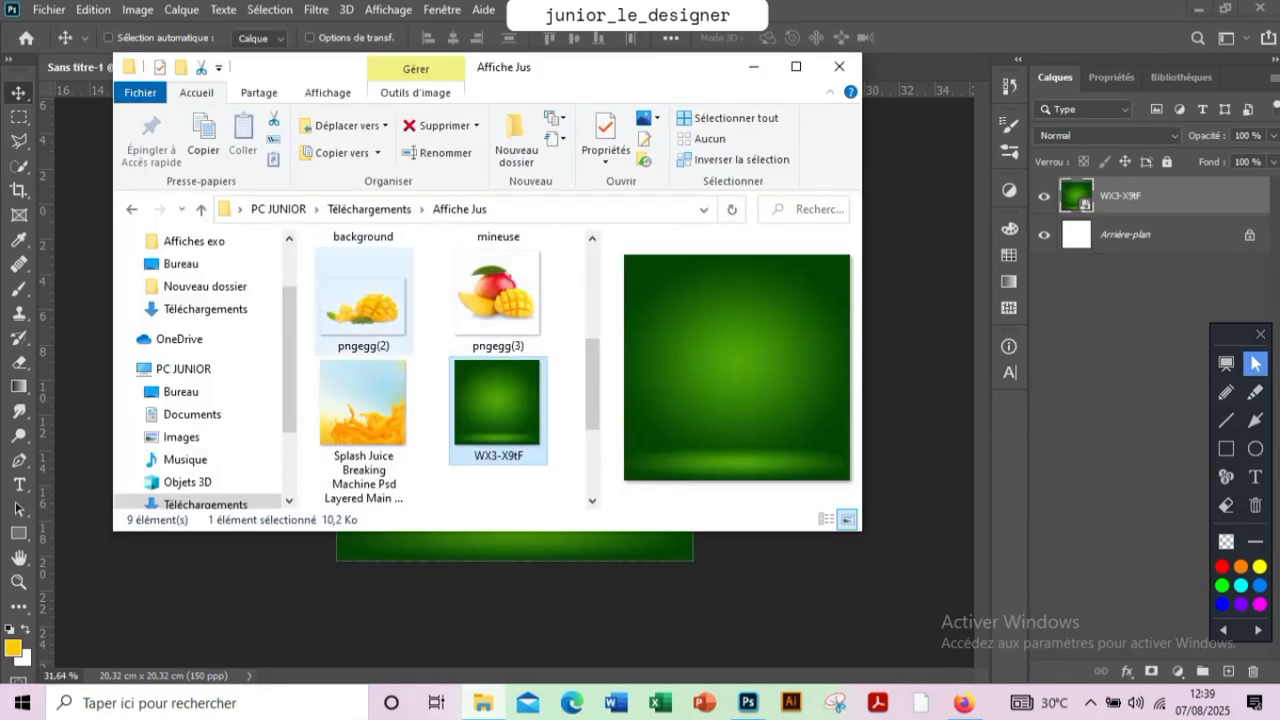
{"action": "scroll", "coordinate": [440, 370], "scroll_direction": "down", "scroll_amount": 2}
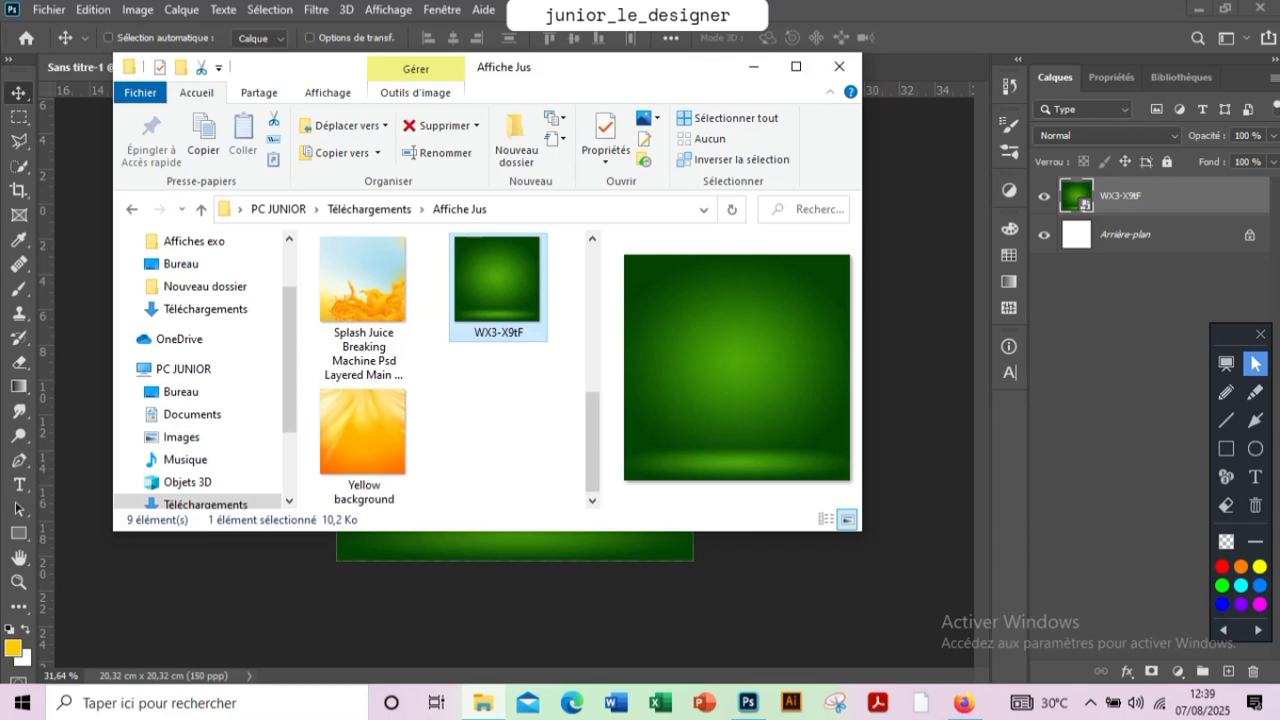
{"action": "scroll", "coordinate": [430, 420], "scroll_direction": "up", "scroll_amount": 4}
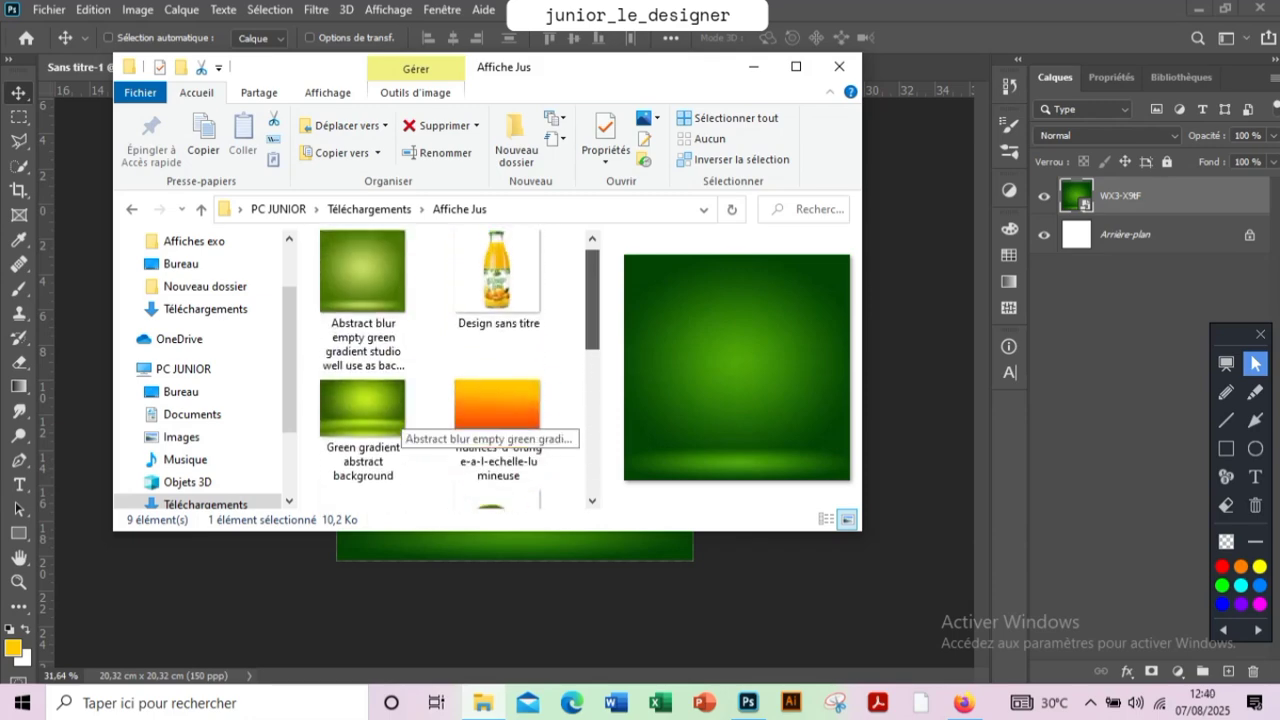
{"action": "left_click_drag", "start_coordinate": [498, 288], "coordinate": [520, 600]}
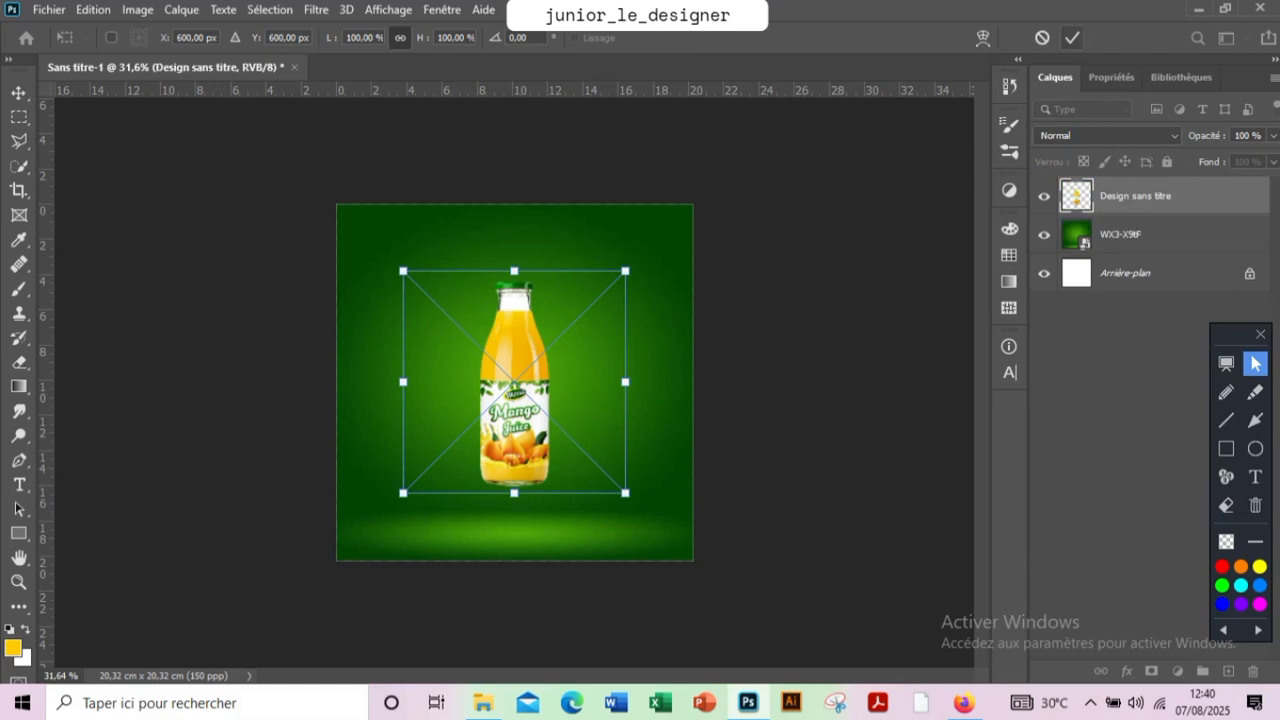
{"action": "key", "text": "Return"}
Place the two mango images, pngegg(2) and pngegg(3), from the Affiche Jus folder into the document
{"action": "left_click", "coordinate": [483, 703]}
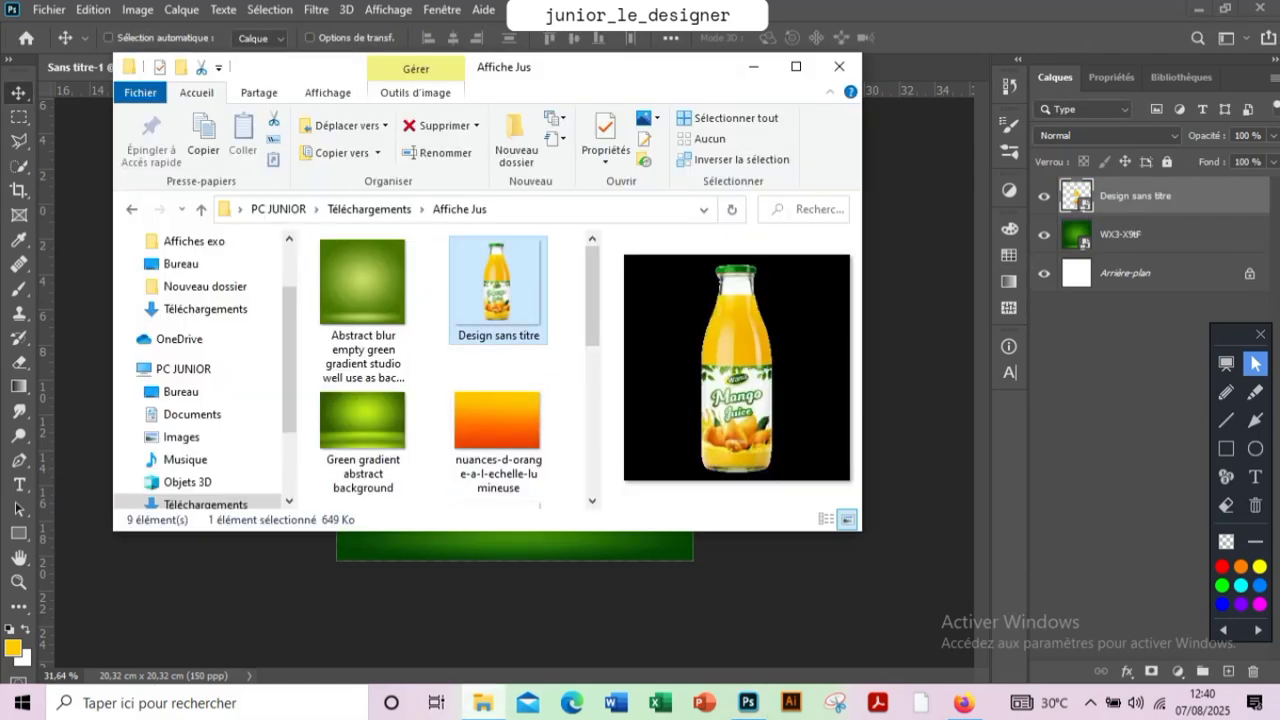
{"action": "scroll", "coordinate": [455, 370], "scroll_direction": "down", "scroll_amount": 3}
{"action": "left_click", "coordinate": [545, 352]}
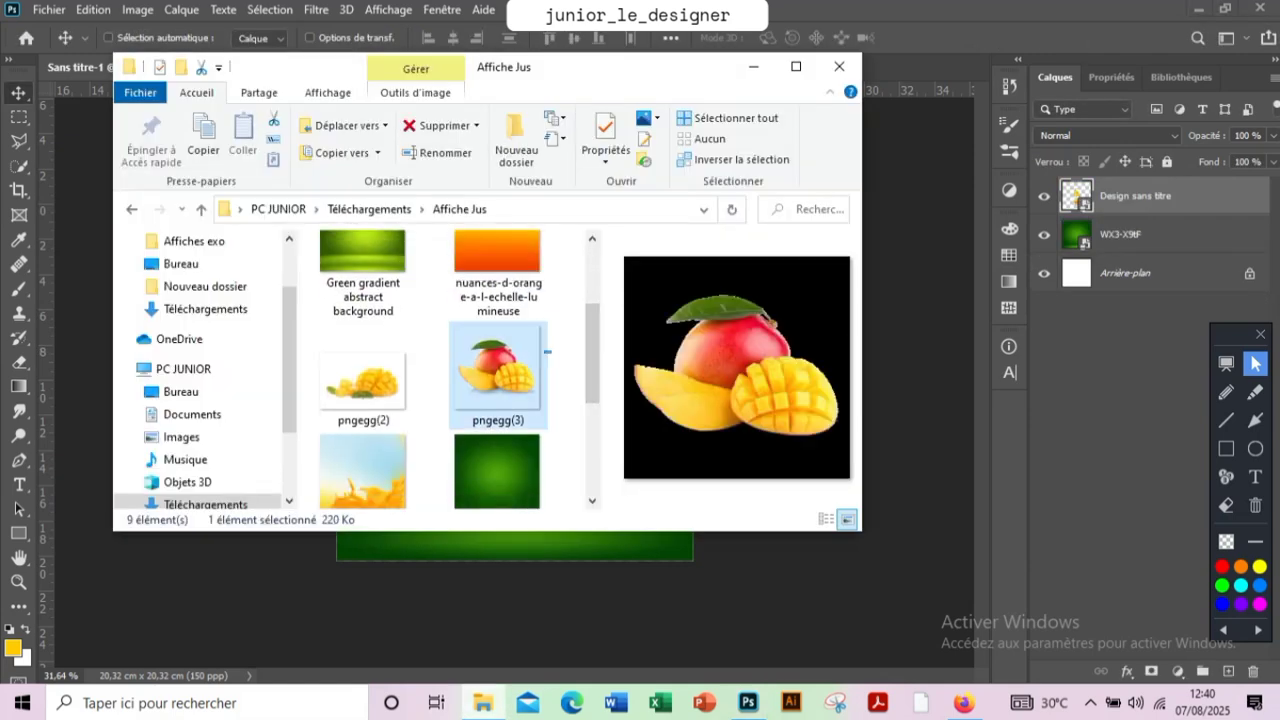
{"action": "left_click_drag", "start_coordinate": [551, 351], "coordinate": [440, 600]}
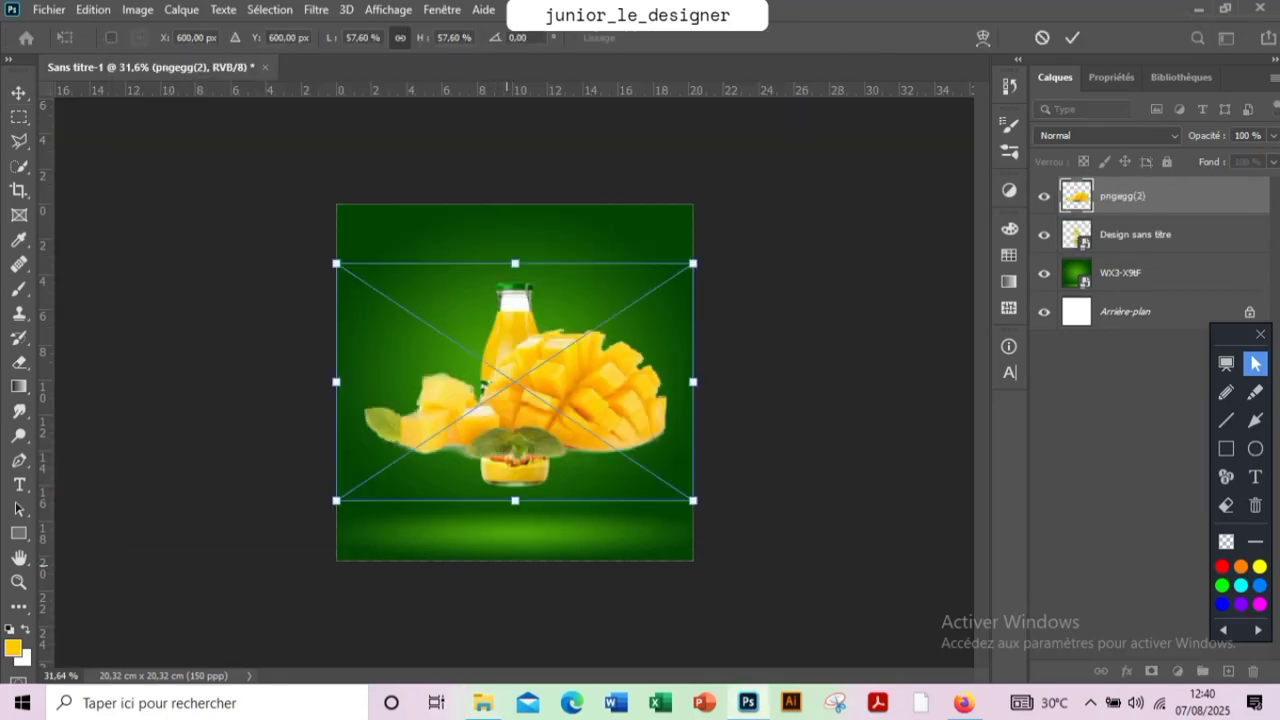
{"action": "key", "text": "Return"}
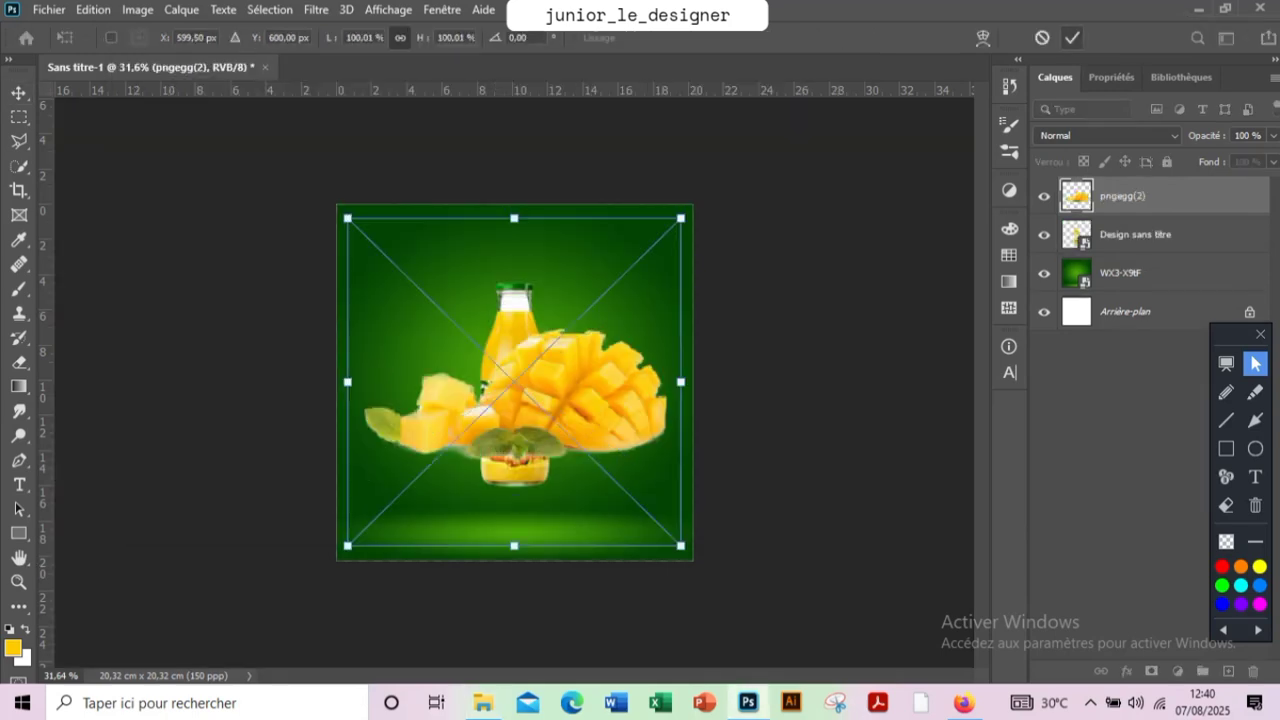
{"action": "key", "text": "Return"}
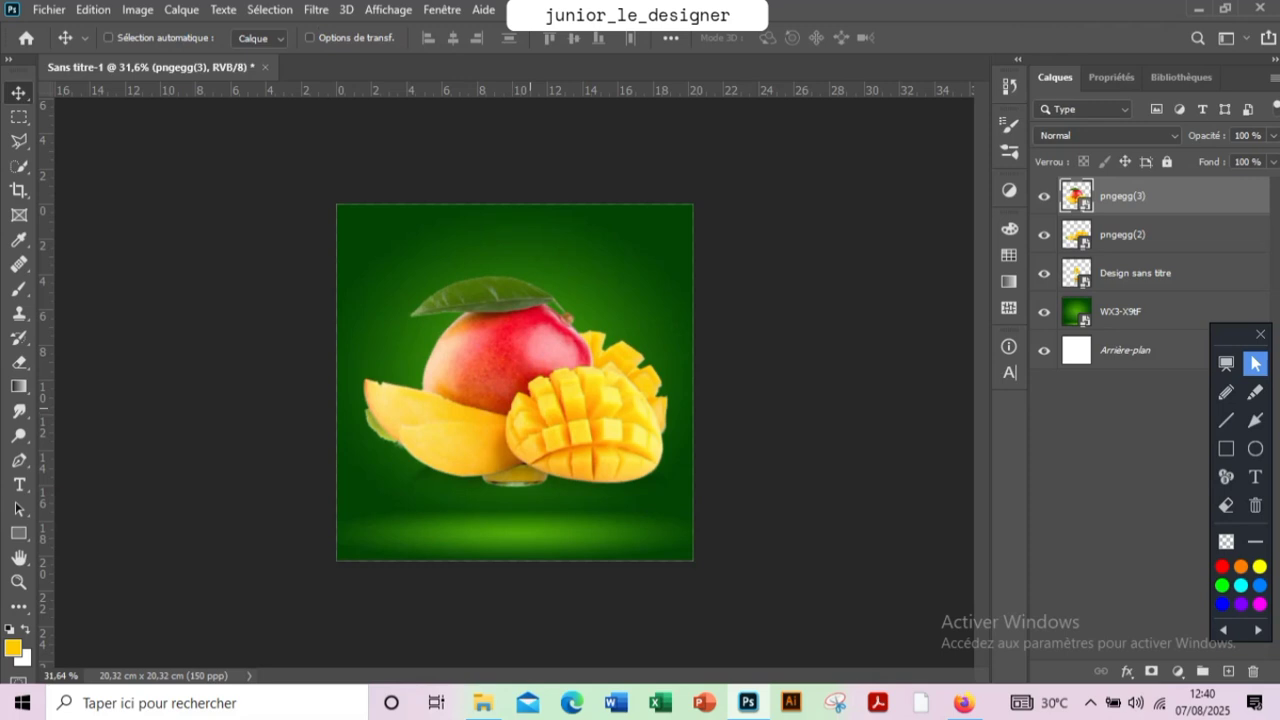
Hide the pngegg(3) layer, scale pngegg(2) to about 33% and position it at the foot of the bottle
{"action": "key", "text": "ctrl+t"}
{"action": "left_click", "coordinate": [1044, 197]}
{"action": "left_click", "coordinate": [1124, 235]}
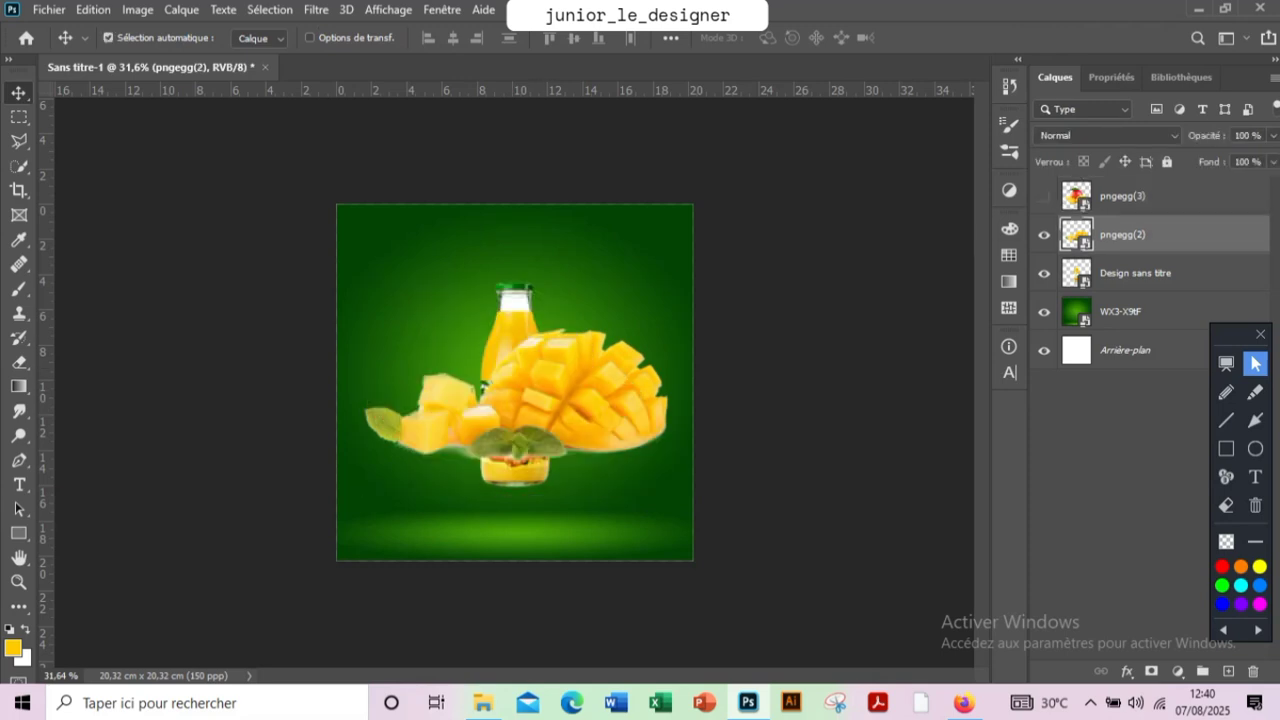
{"action": "key", "text": "ctrl+t"}
{"action": "left_click_drag", "start_coordinate": [694, 266], "coordinate": [584, 336]}
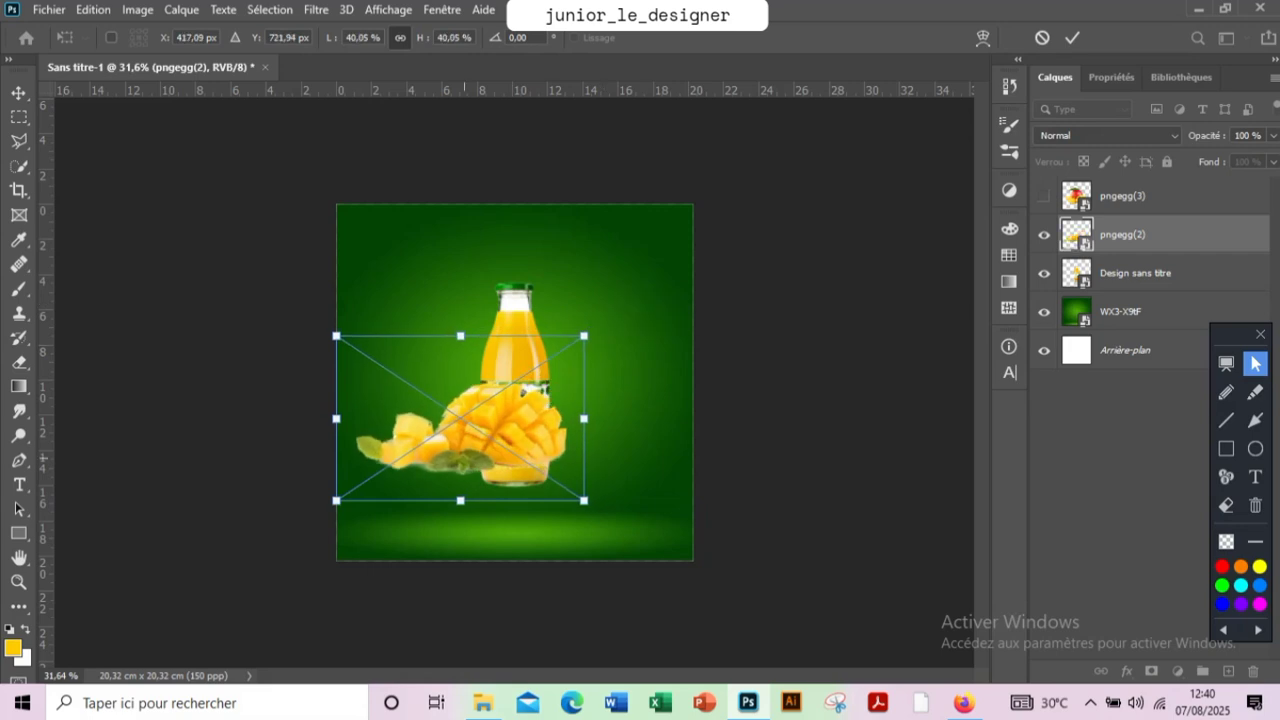
{"action": "left_click_drag", "start_coordinate": [484, 370], "coordinate": [538, 438]}
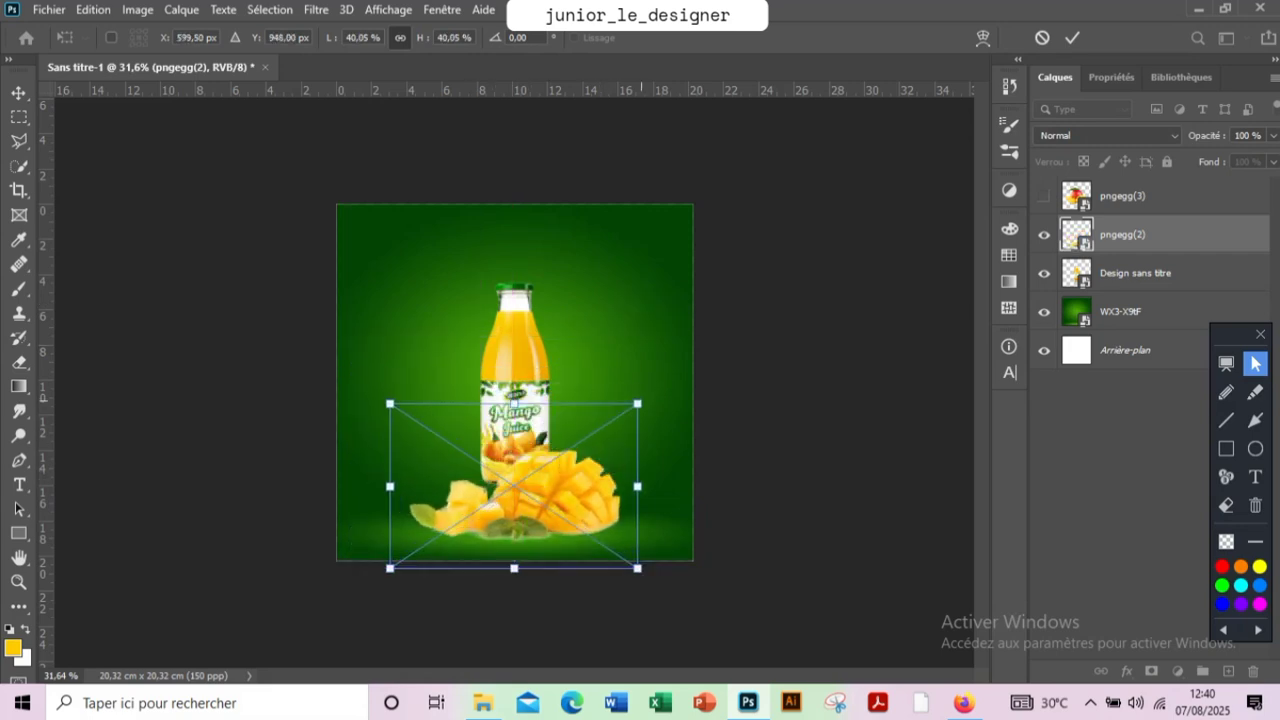
{"action": "left_click_drag", "start_coordinate": [637, 404], "coordinate": [595, 432]}
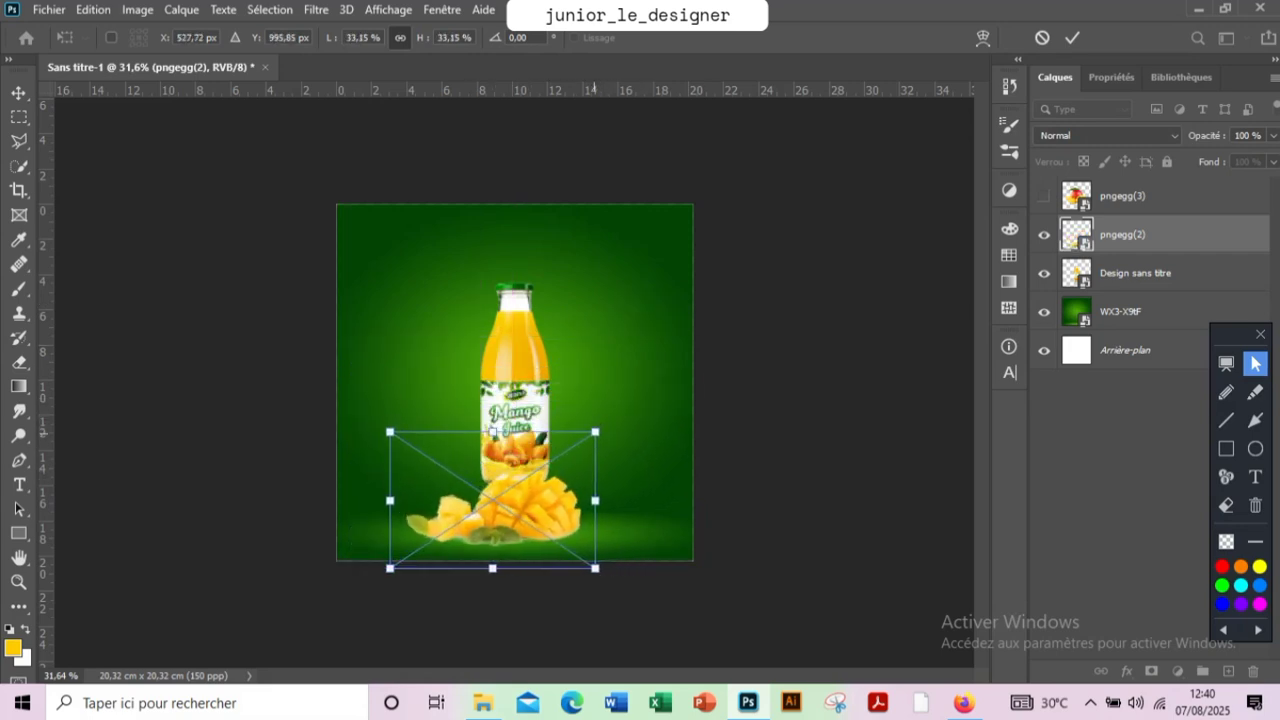
{"action": "left_click", "coordinate": [1072, 38]}
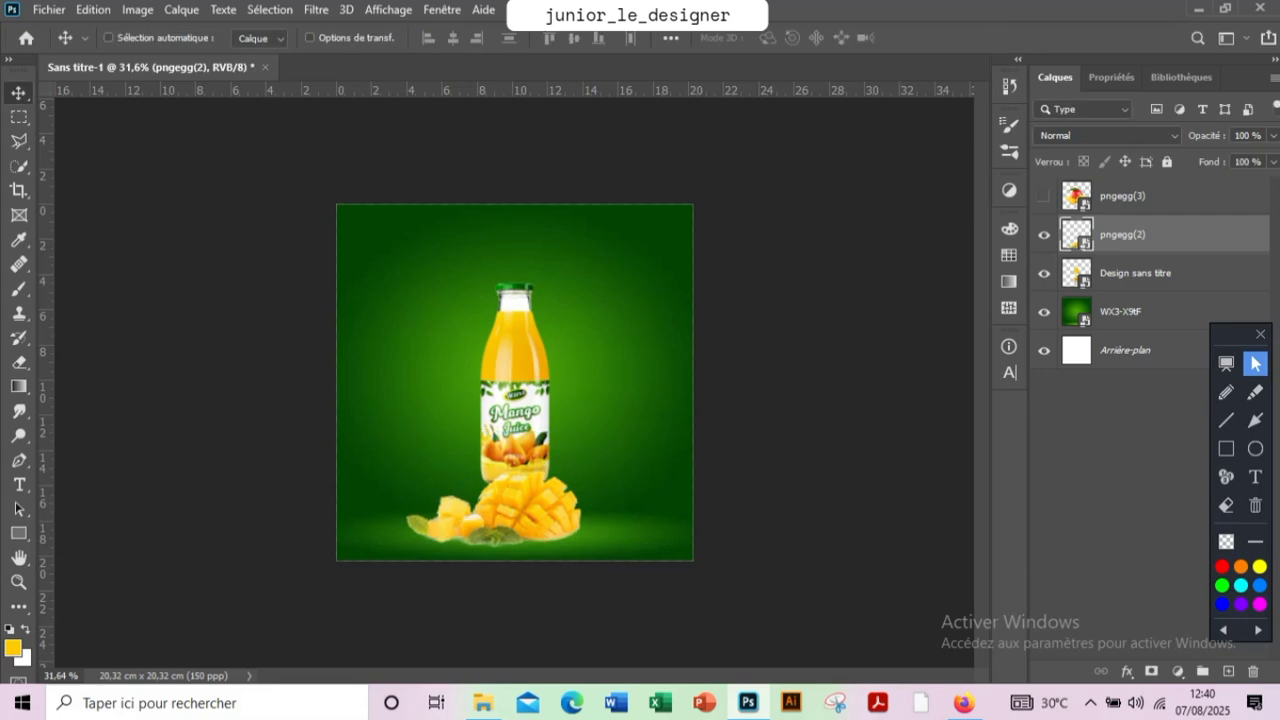
Move the bottle down and left behind the cut mangoes, and enlarge it slightly
{"action": "left_click", "coordinate": [1135, 196]}
{"action": "left_click", "coordinate": [1135, 273]}
{"action": "left_click_drag", "start_coordinate": [535, 345], "coordinate": [491, 397]}
{"action": "key", "text": "ctrl+t"}
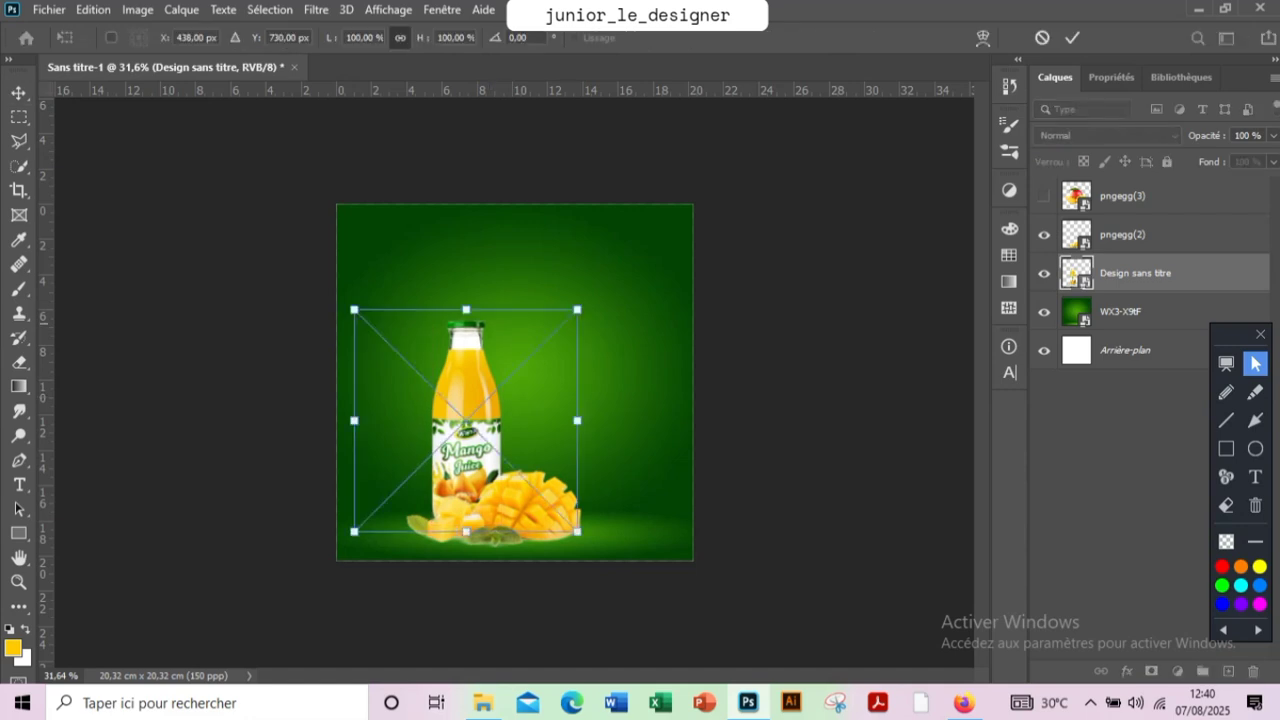
{"action": "mouse_move", "coordinate": [569, 309]}
{"action": "left_mouse_down"}
{"action": "mouse_move", "coordinate": [600, 286]}
{"action": "mouse_move", "coordinate": [586, 299]}
{"action": "left_mouse_up"}
{"action": "key", "text": "Return"}
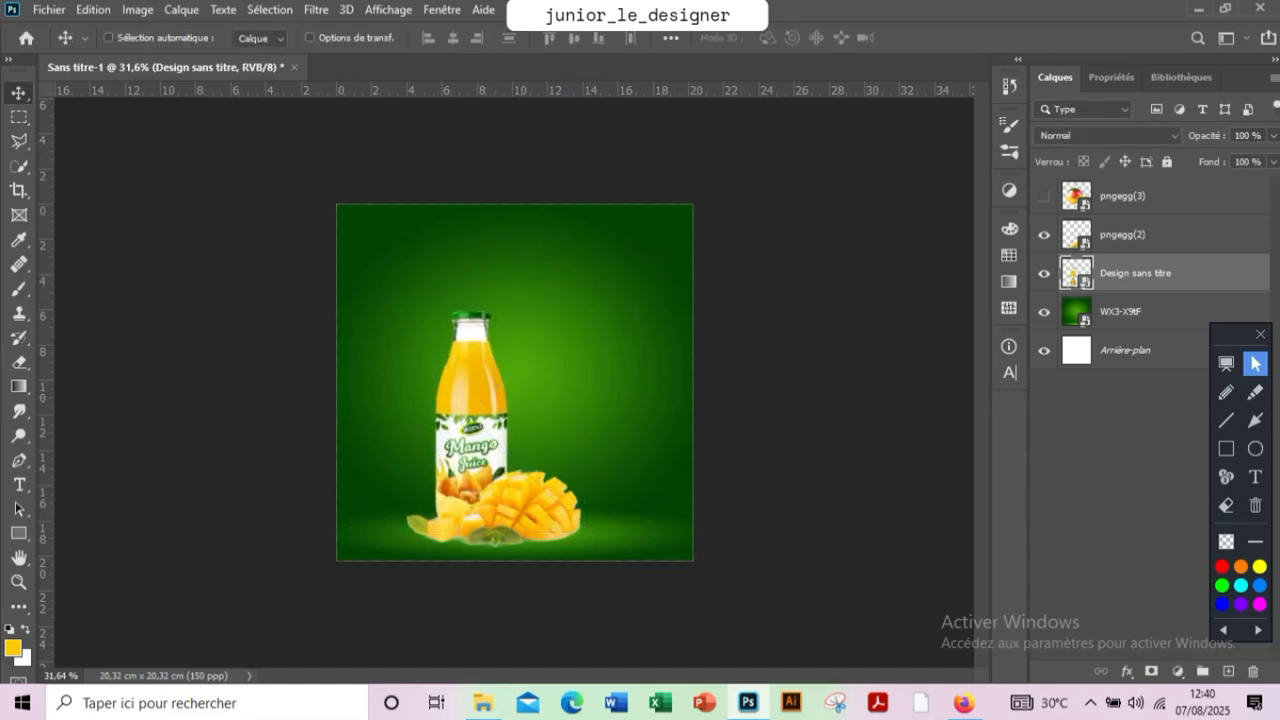
Shift the bottle and the cut mangoes together slightly up and to the left
{"action": "left_click", "coordinate": [490, 487], "text": "ctrl+shift"}
{"action": "left_click_drag", "start_coordinate": [490, 487], "coordinate": [460, 476]}
Show pngegg(3) in place of pngegg(2), scale it to about 48% and position it in front of the bottle's base
{"action": "left_click", "coordinate": [1130, 236]}
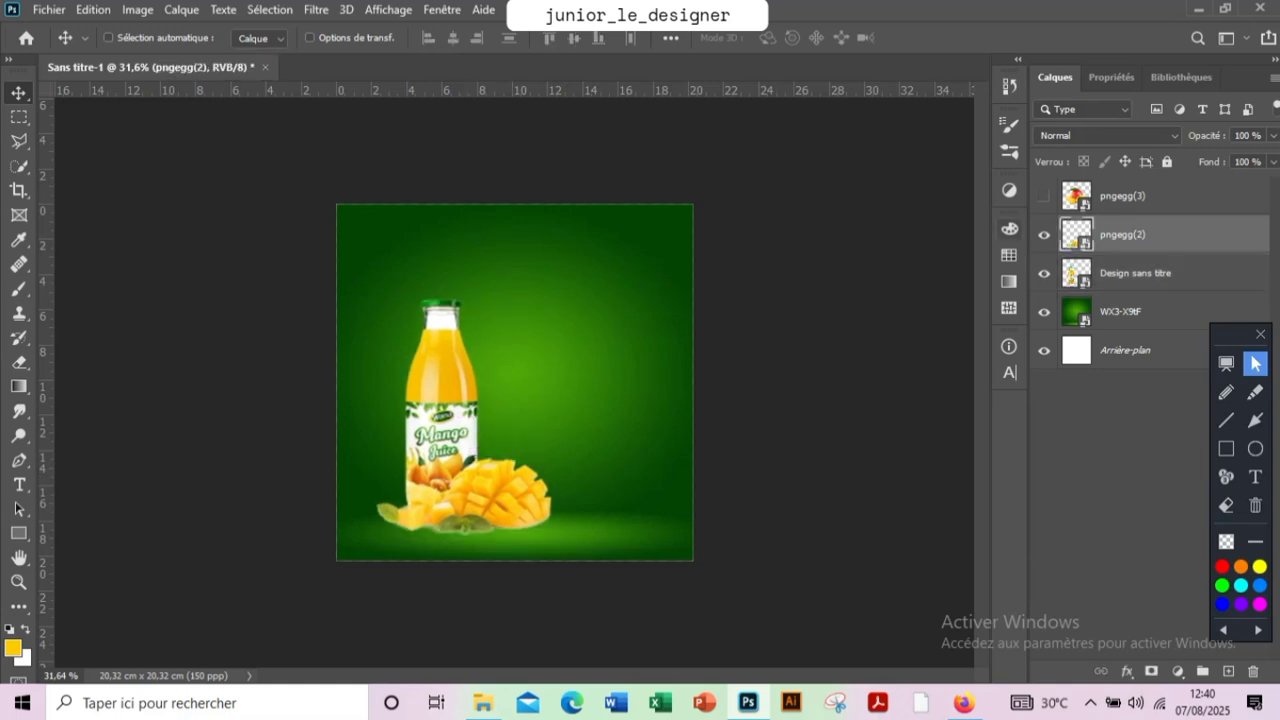
{"action": "left_click", "coordinate": [1044, 196]}
{"action": "left_click", "coordinate": [1130, 196]}
{"action": "left_click_drag", "start_coordinate": [570, 300], "coordinate": [560, 362]}
{"action": "key", "text": "ctrl+t"}
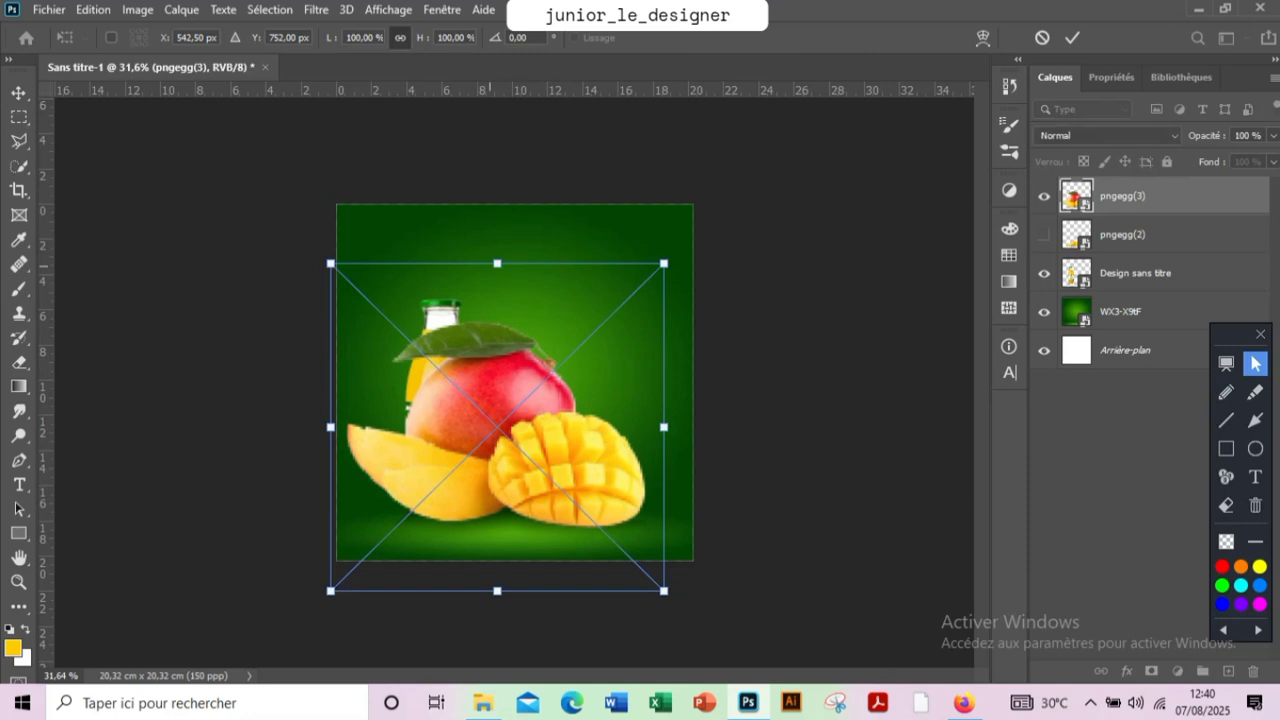
{"action": "left_click_drag", "start_coordinate": [501, 260], "coordinate": [514, 428]}
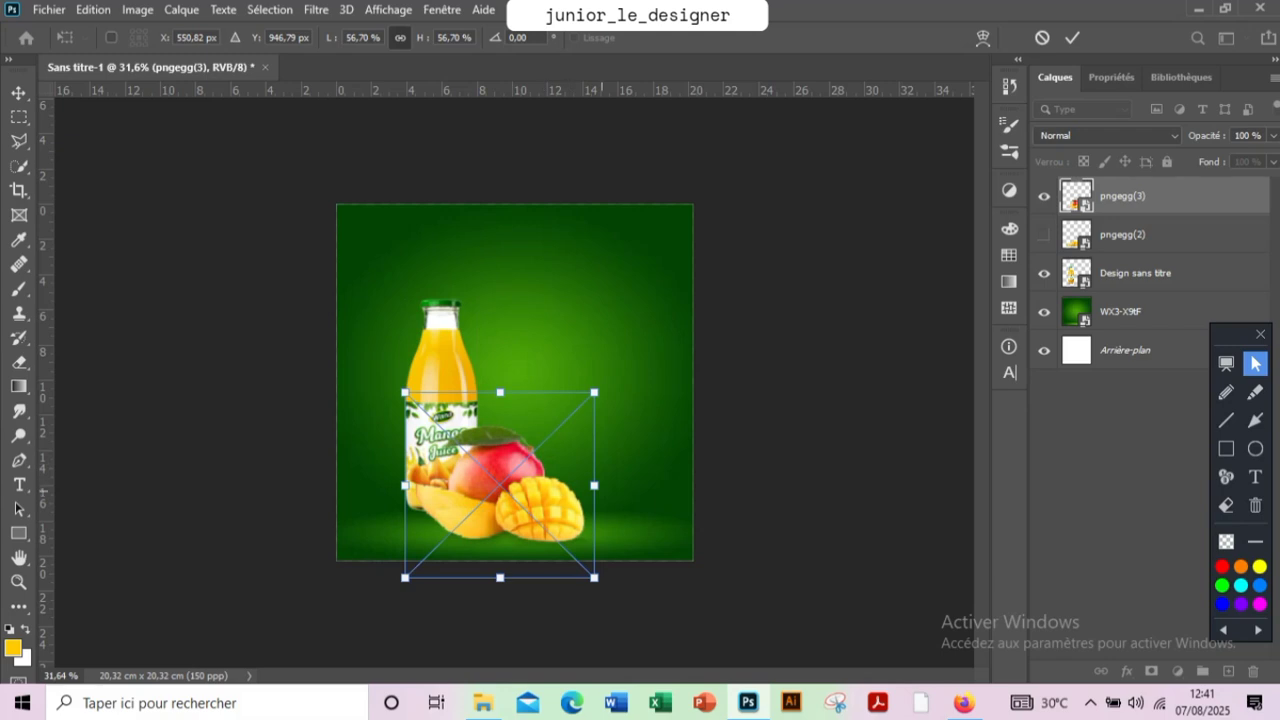
{"action": "left_click_drag", "start_coordinate": [594, 485], "coordinate": [564, 485]}
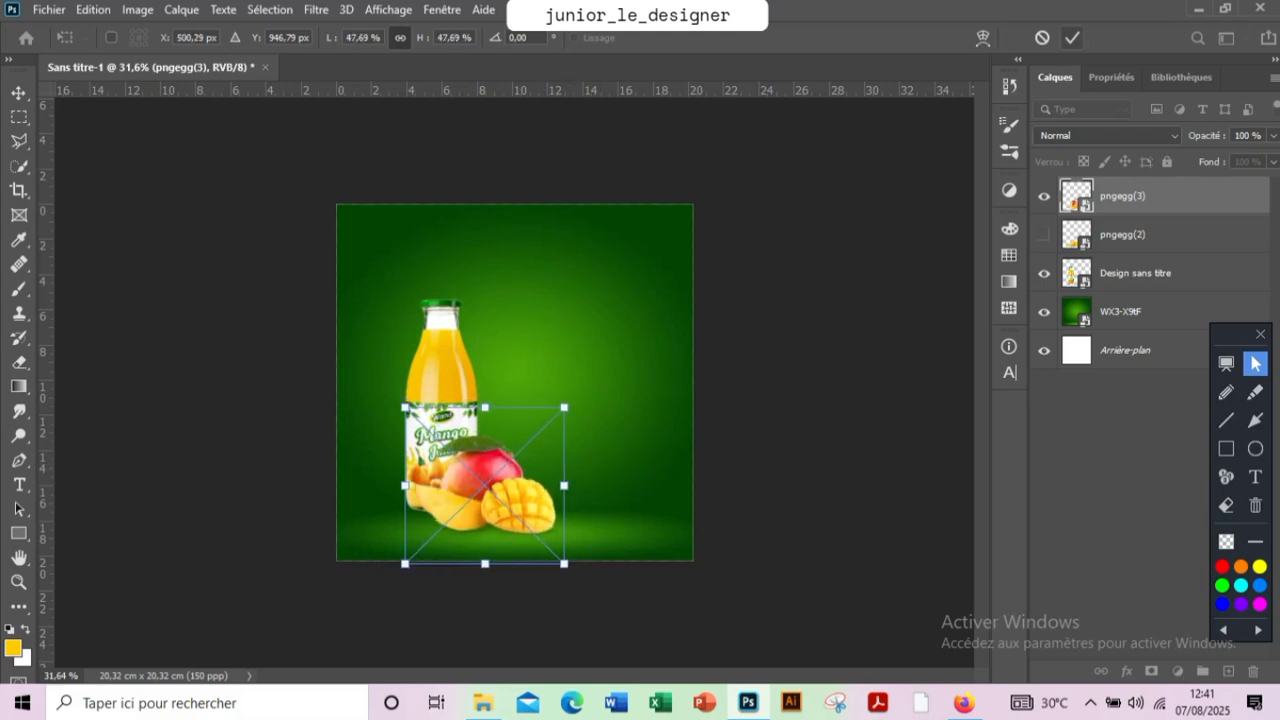
{"action": "left_click", "coordinate": [1072, 38]}
Move the bottle slightly down and left, and place the pngegg(3) layer directly below pngegg(2)
{"action": "left_click", "coordinate": [1135, 272]}
{"action": "left_click_drag", "start_coordinate": [454, 312], "coordinate": [446, 327]}
{"action": "left_click_drag", "start_coordinate": [1124, 199], "coordinate": [1124, 246]}
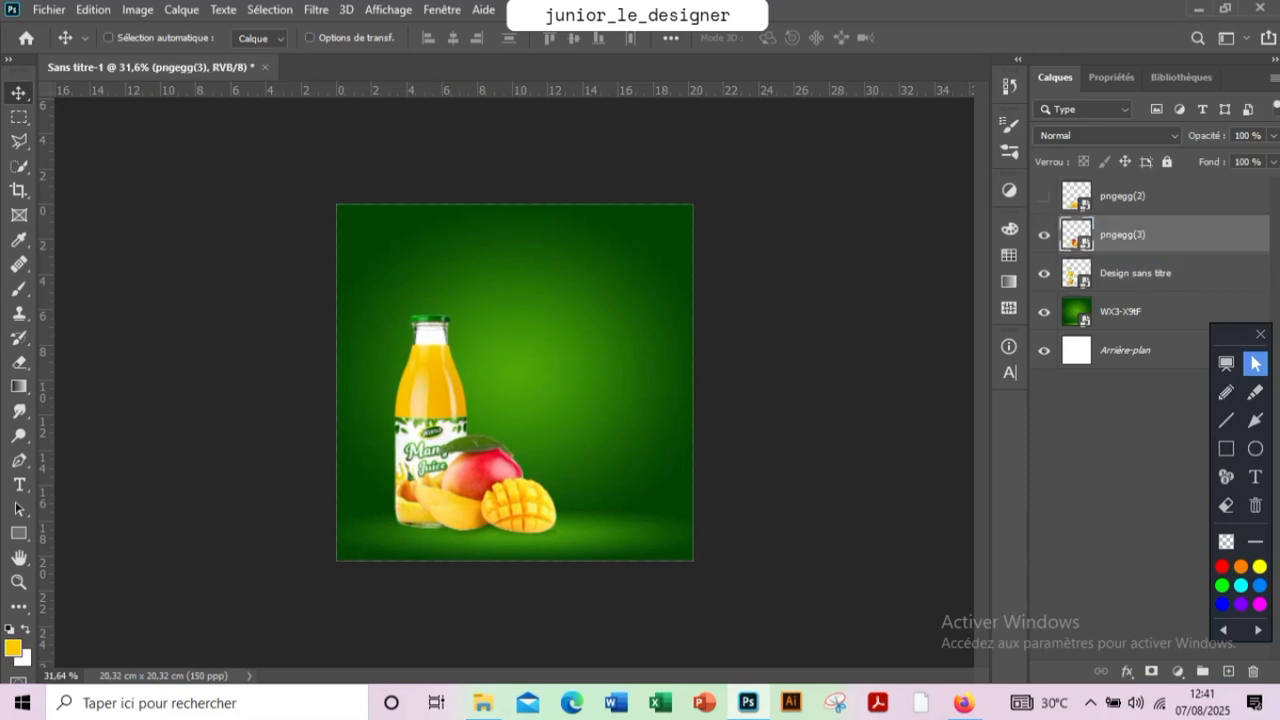
Shift the bottle and the pngegg(3) mangoes together slightly to the right, leaving the bottle layer selected
{"action": "left_click", "coordinate": [1128, 273], "text": "ctrl"}
{"action": "left_click_drag", "start_coordinate": [474, 440], "coordinate": [495, 444]}
{"action": "left_click", "coordinate": [1130, 273]}
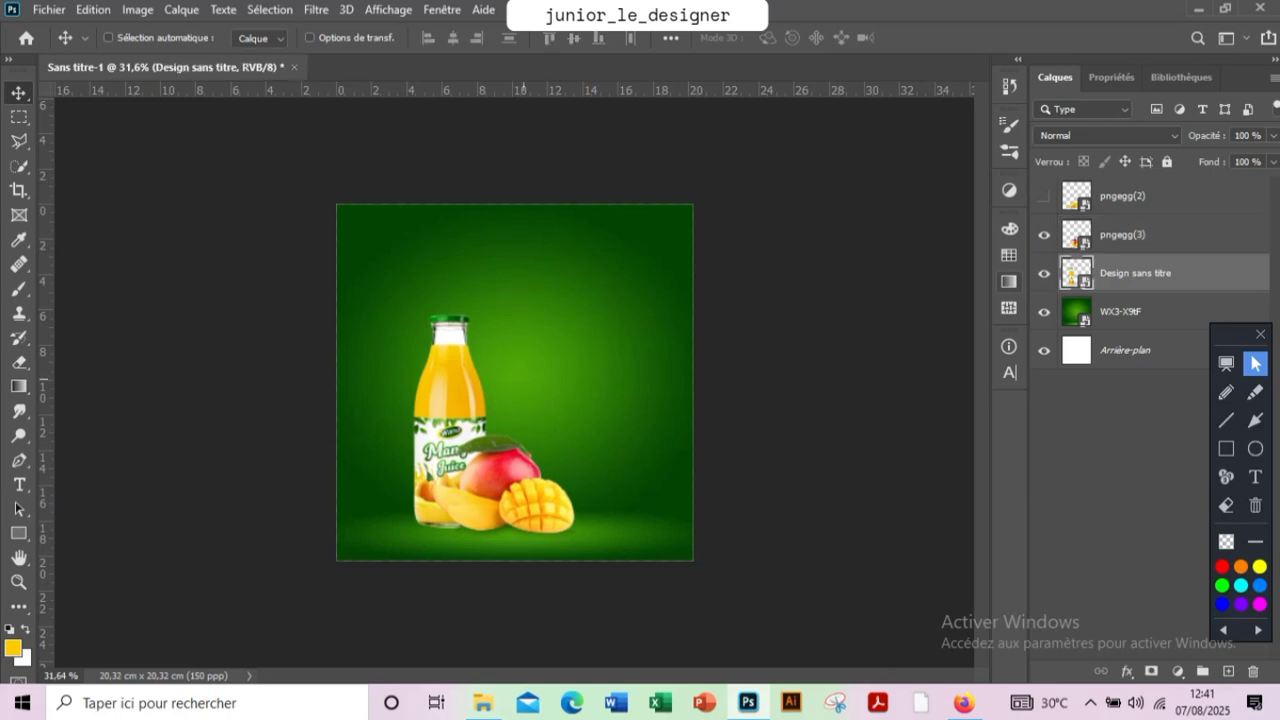
Move the bottle to the right and mirror the pngegg(3) mangoes horizontally, placing them in front of the left side of its base
{"action": "left_click_drag", "start_coordinate": [434, 395], "coordinate": [515, 386]}
{"action": "left_click_drag", "start_coordinate": [522, 335], "coordinate": [522, 335]}
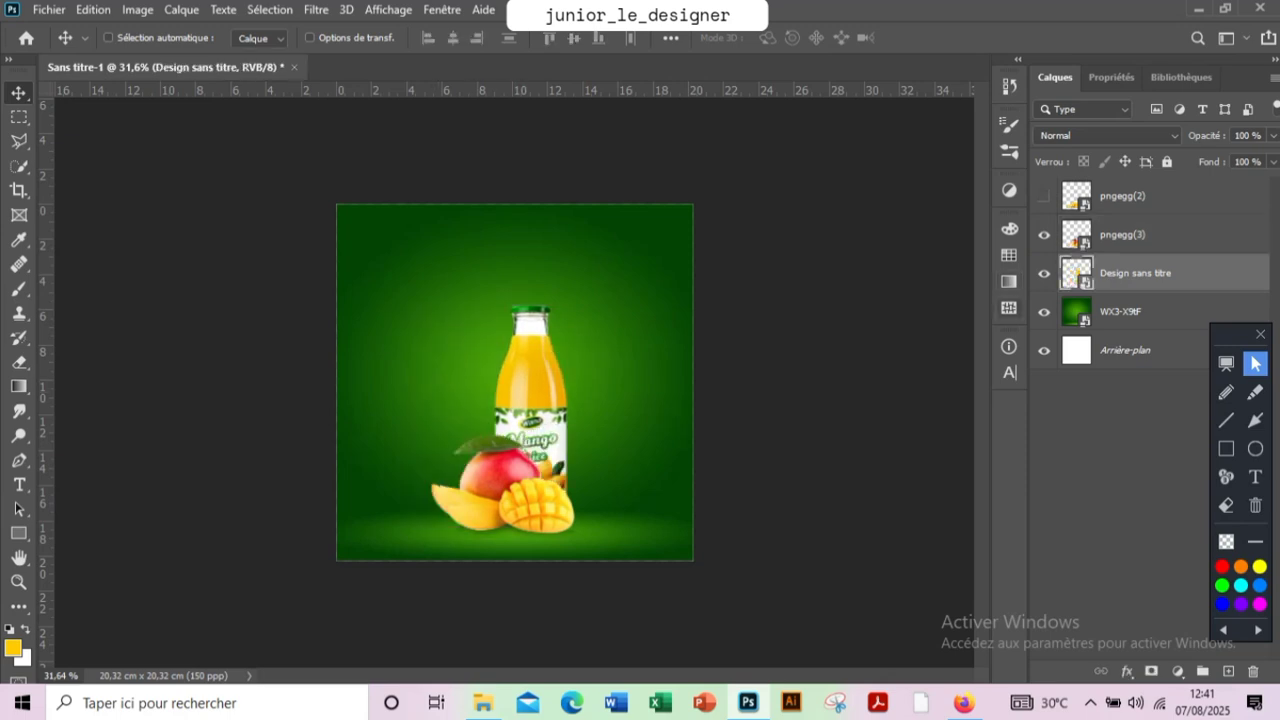
{"action": "left_click", "coordinate": [1124, 235], "text": "ctrl"}
{"action": "left_click_drag", "start_coordinate": [545, 390], "coordinate": [540, 395]}
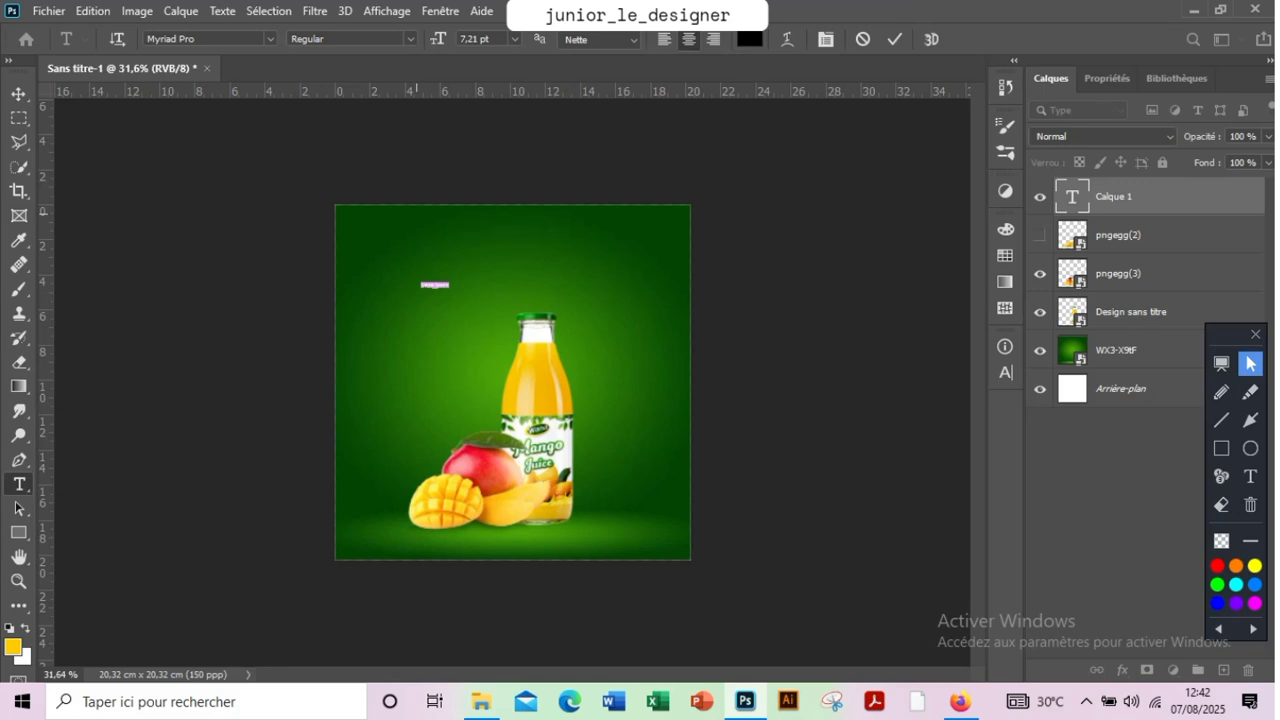
Add a text layer reading "bien", scale it to about 968%, and position it above and left of the bottle cap
{"action": "key", "text": "BackSpace"}
{"action": "type", "text": "bien"}
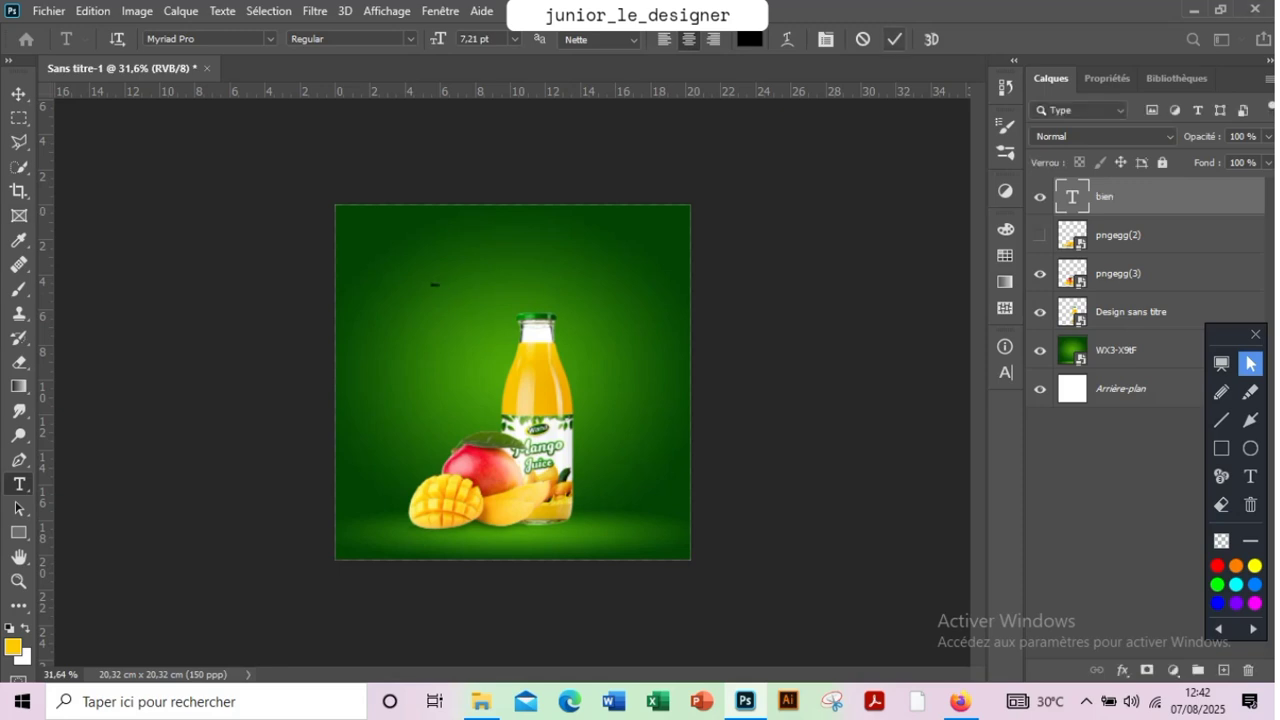
{"action": "key", "text": "ctrl+t"}
{"action": "left_click_drag", "start_coordinate": [440, 287], "coordinate": [519, 328]}
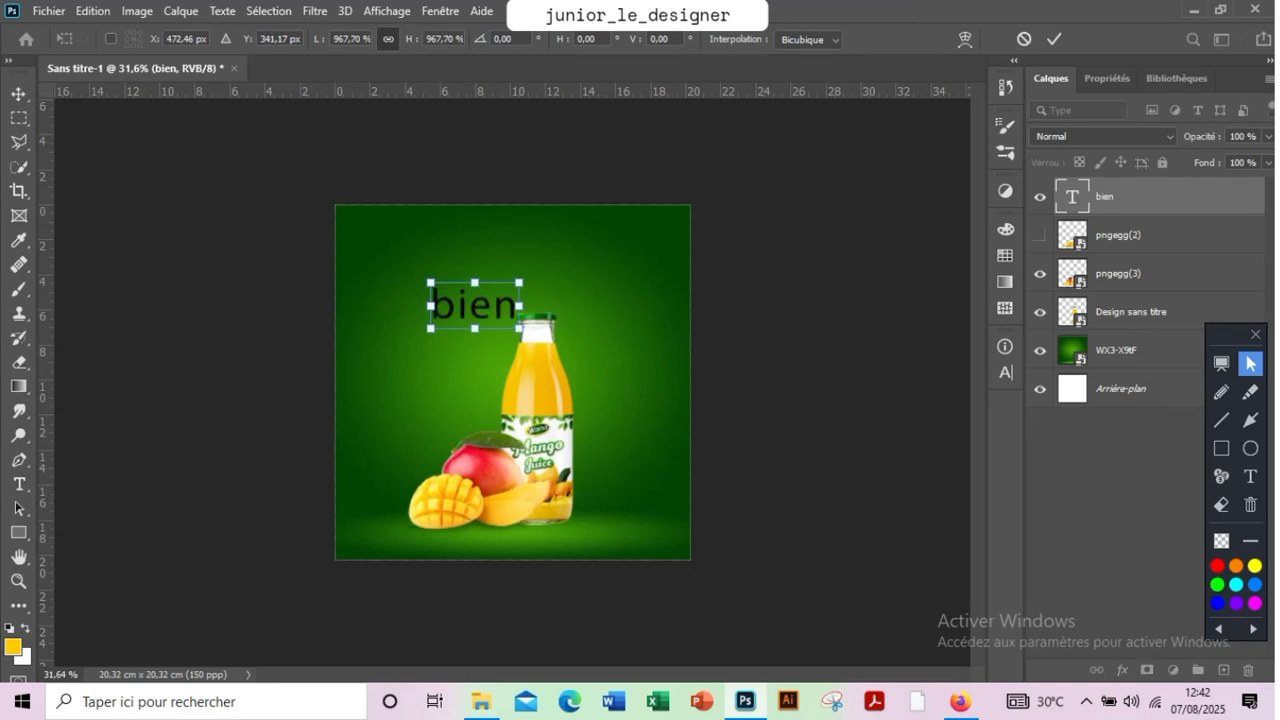
{"action": "key", "text": "Return"}
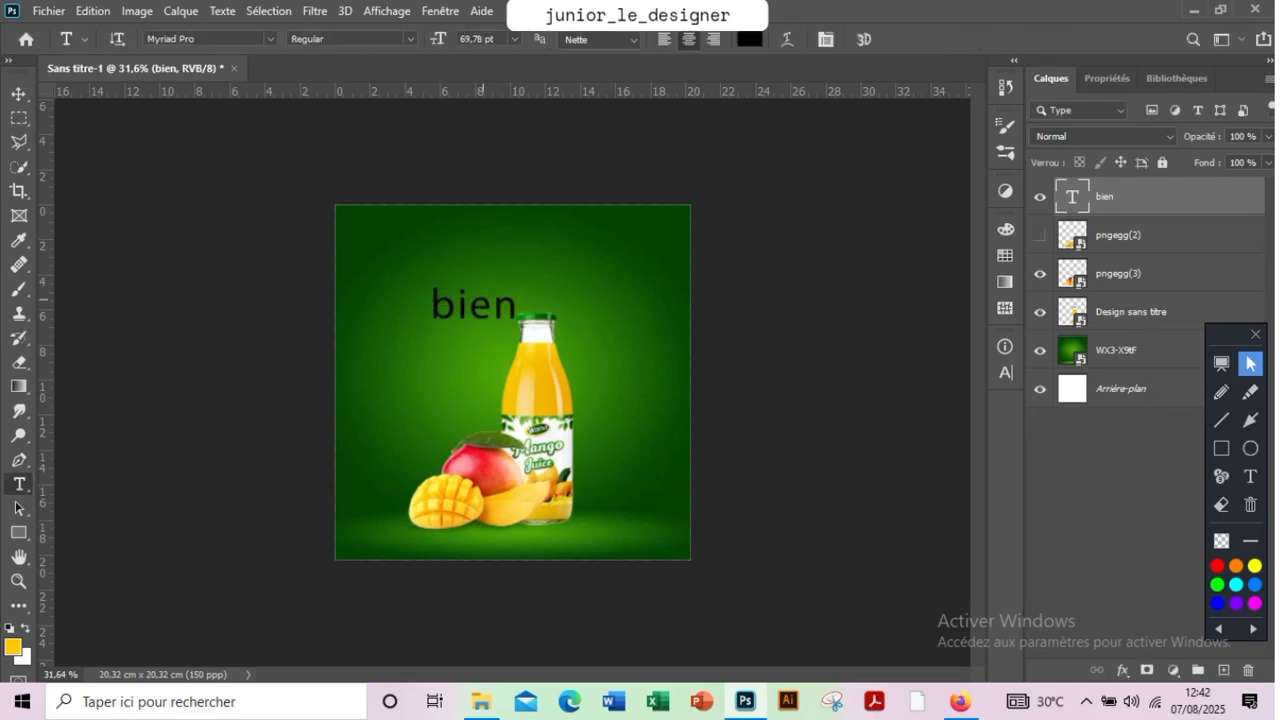
{"action": "key", "text": "v"}
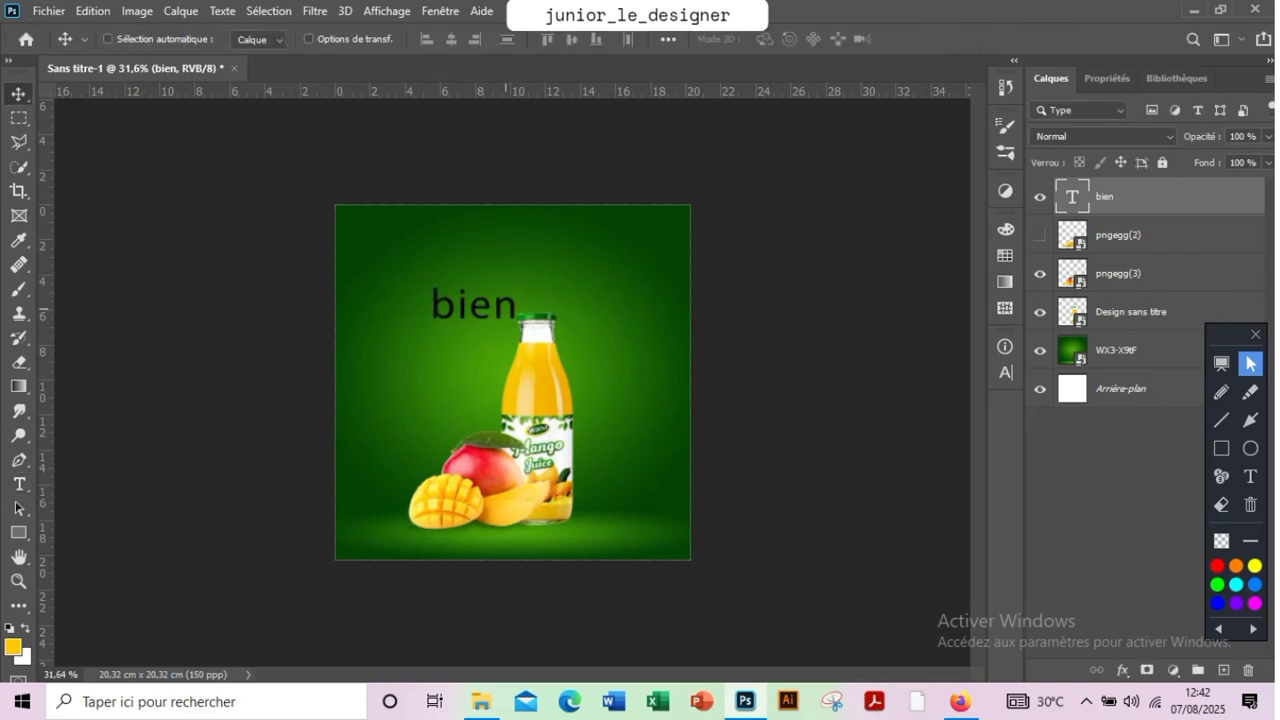
{"action": "left_click_drag", "start_coordinate": [485, 305], "coordinate": [473, 300]}
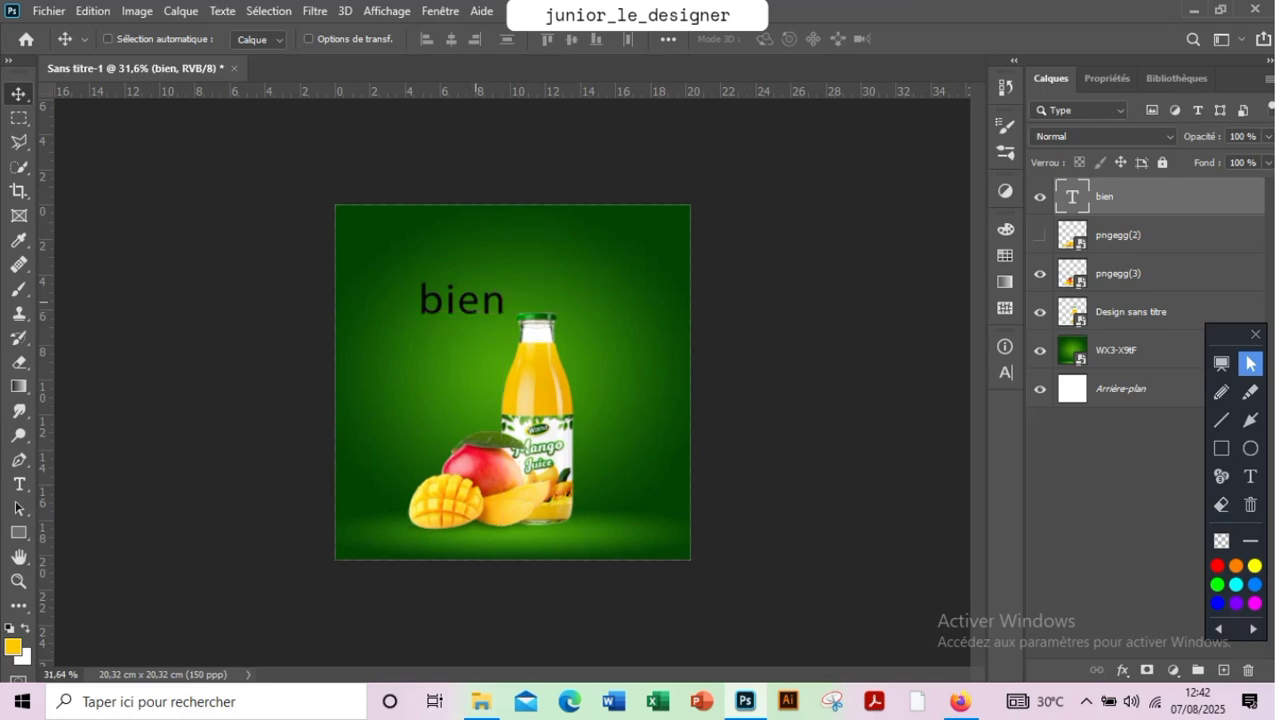
Replace the text "bien" with "Du jus"
{"action": "key", "text": "t"}
{"action": "double_click", "coordinate": [451, 305]}
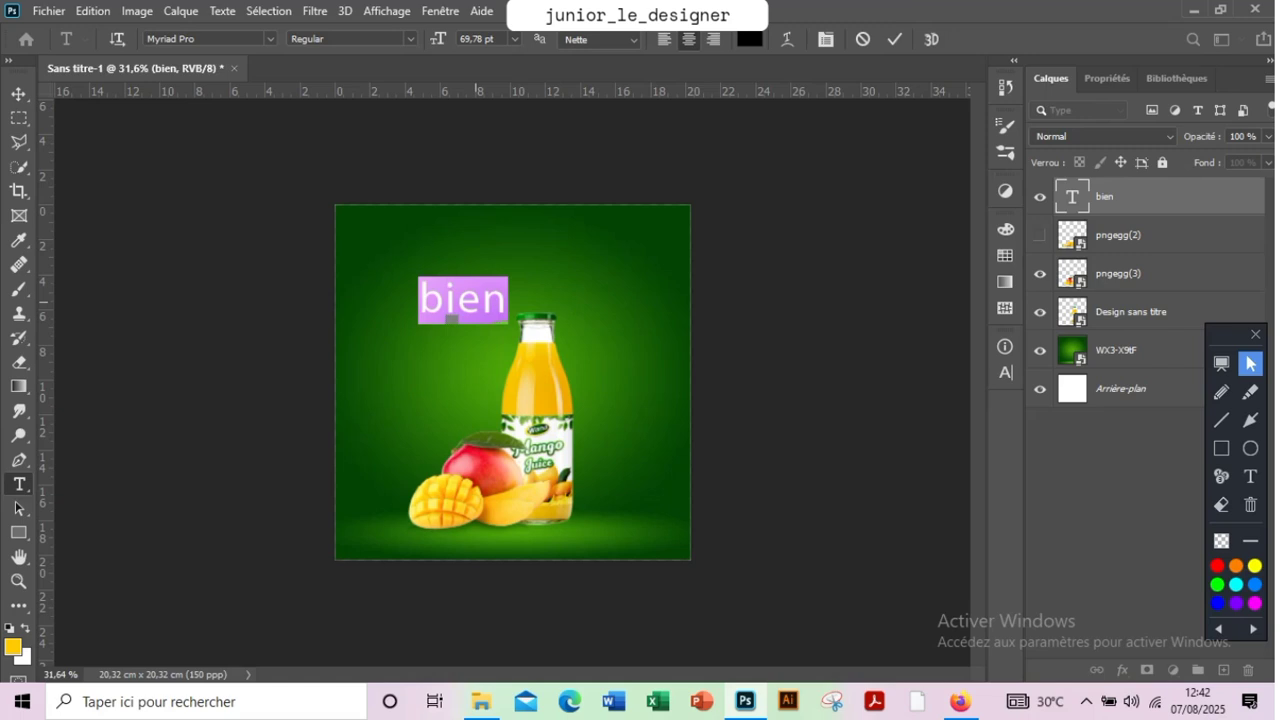
{"action": "type", "text": "Du ju"}
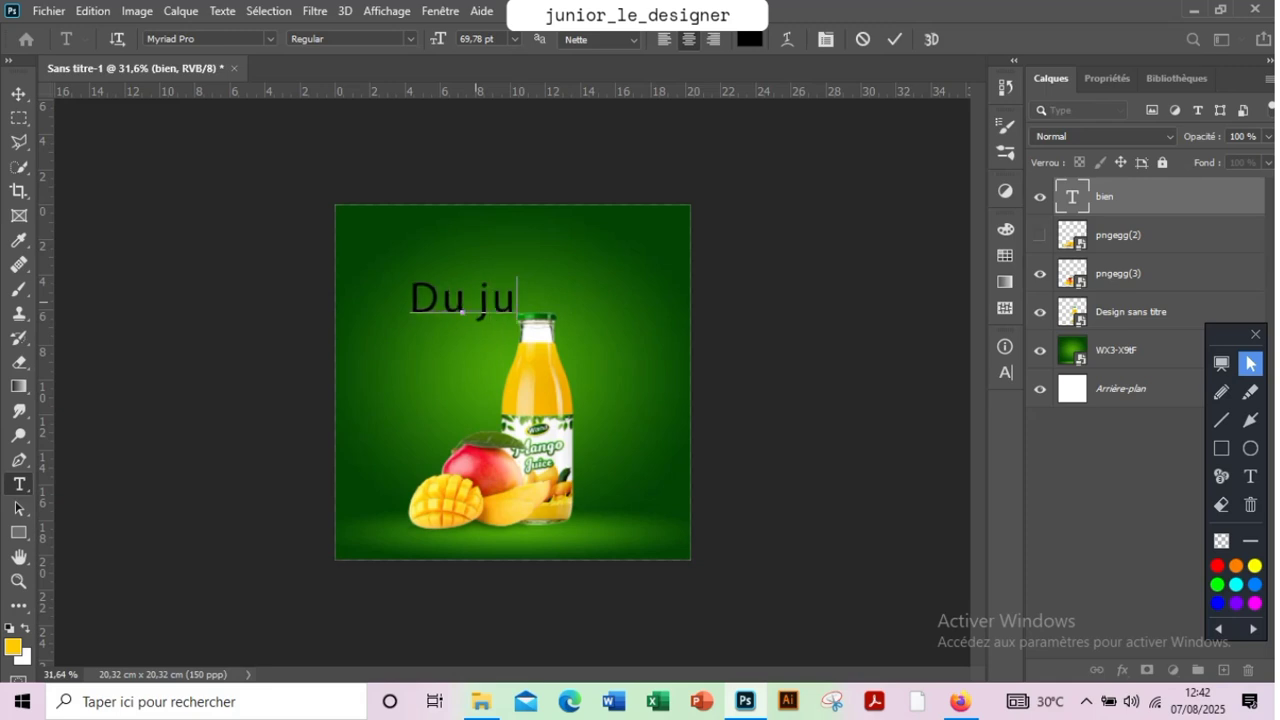
{"action": "type", "text": "s"}
{"action": "key", "text": "ctrl+Return"}
{"action": "key", "text": "v"}
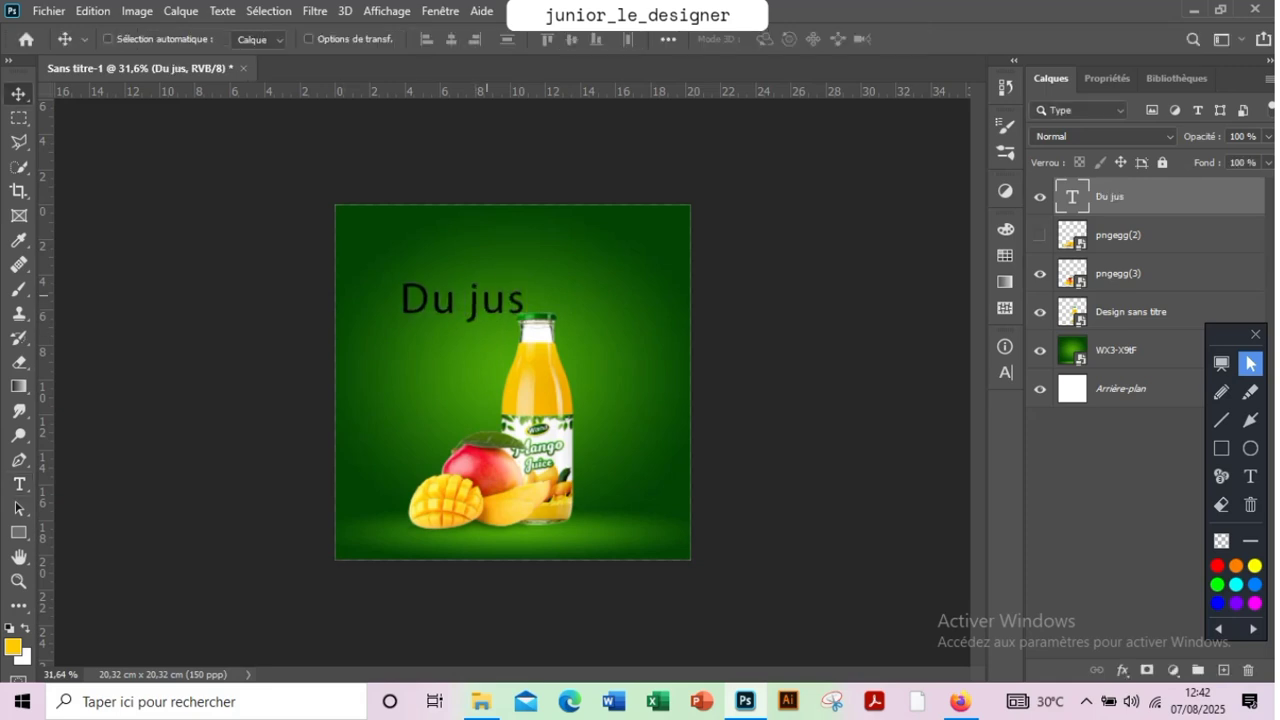
Duplicate the "Du jus" text just below the original and change the copy to "naturel"
{"action": "left_click_drag", "start_coordinate": [462, 299], "coordinate": [437, 361]}
{"action": "double_click", "coordinate": [437, 361]}
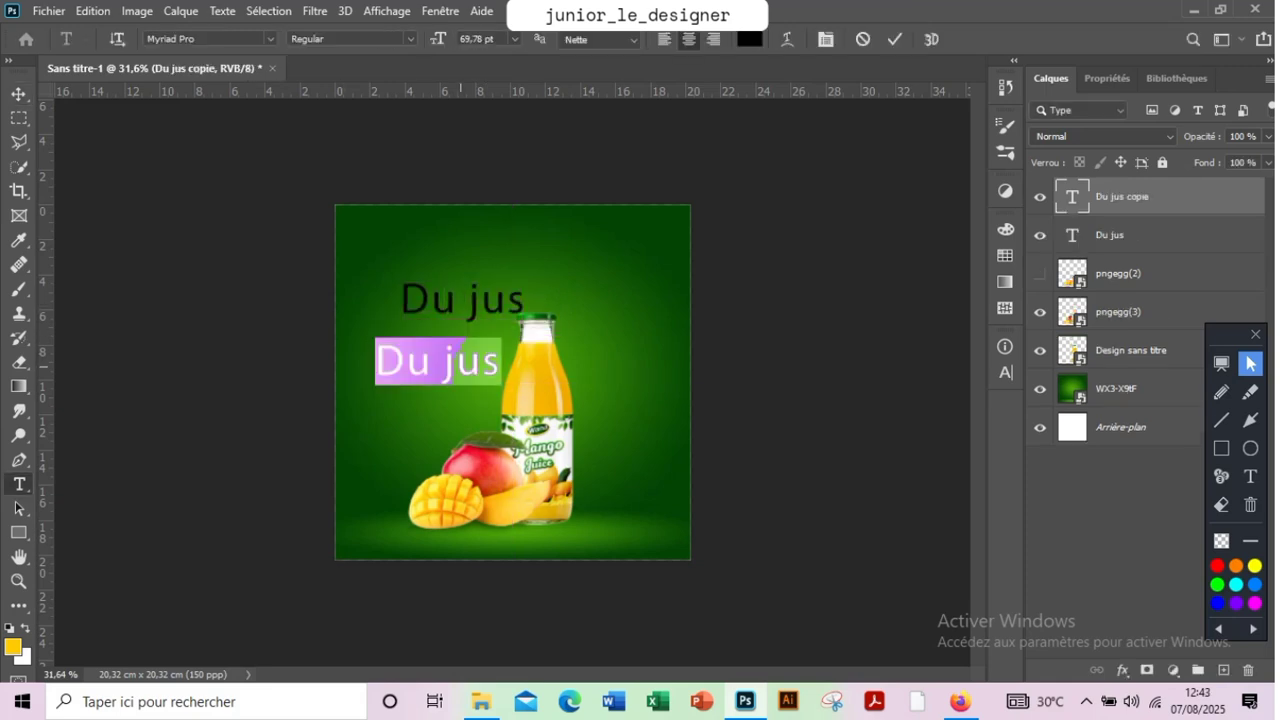
{"action": "type", "text": "naturel"}
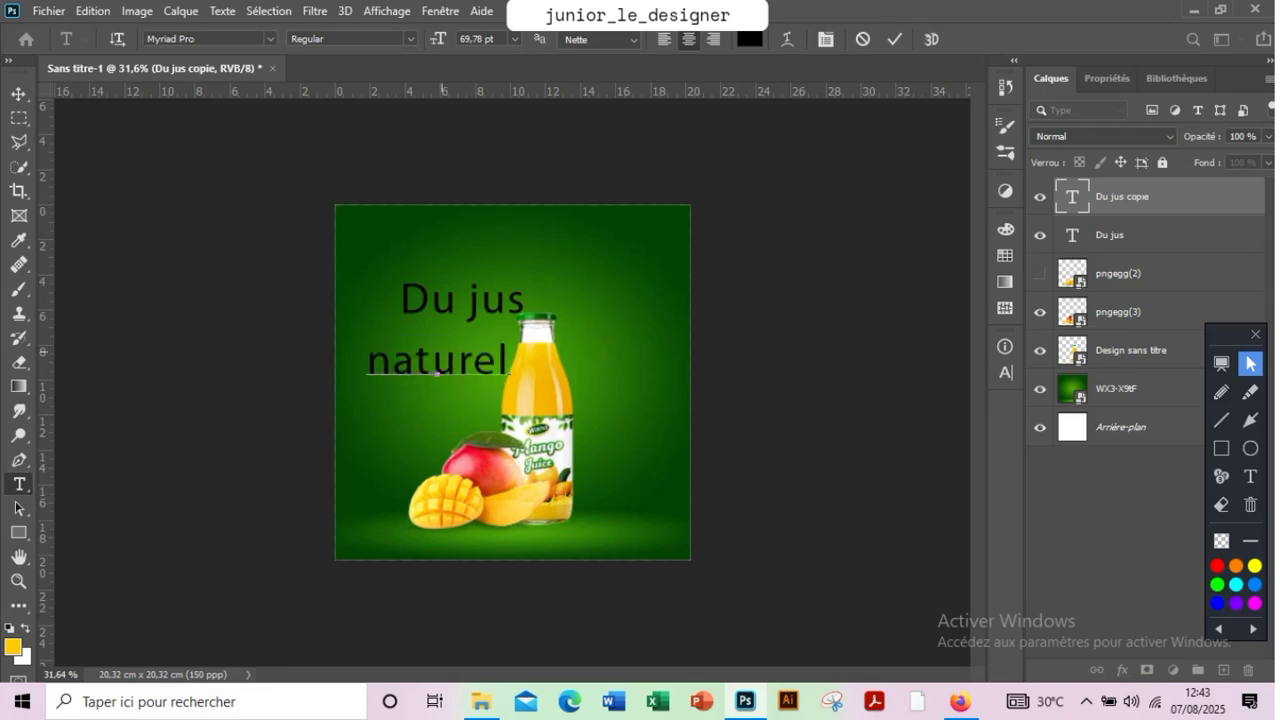
{"action": "left_click", "coordinate": [895, 39]}
{"action": "key", "text": "v"}
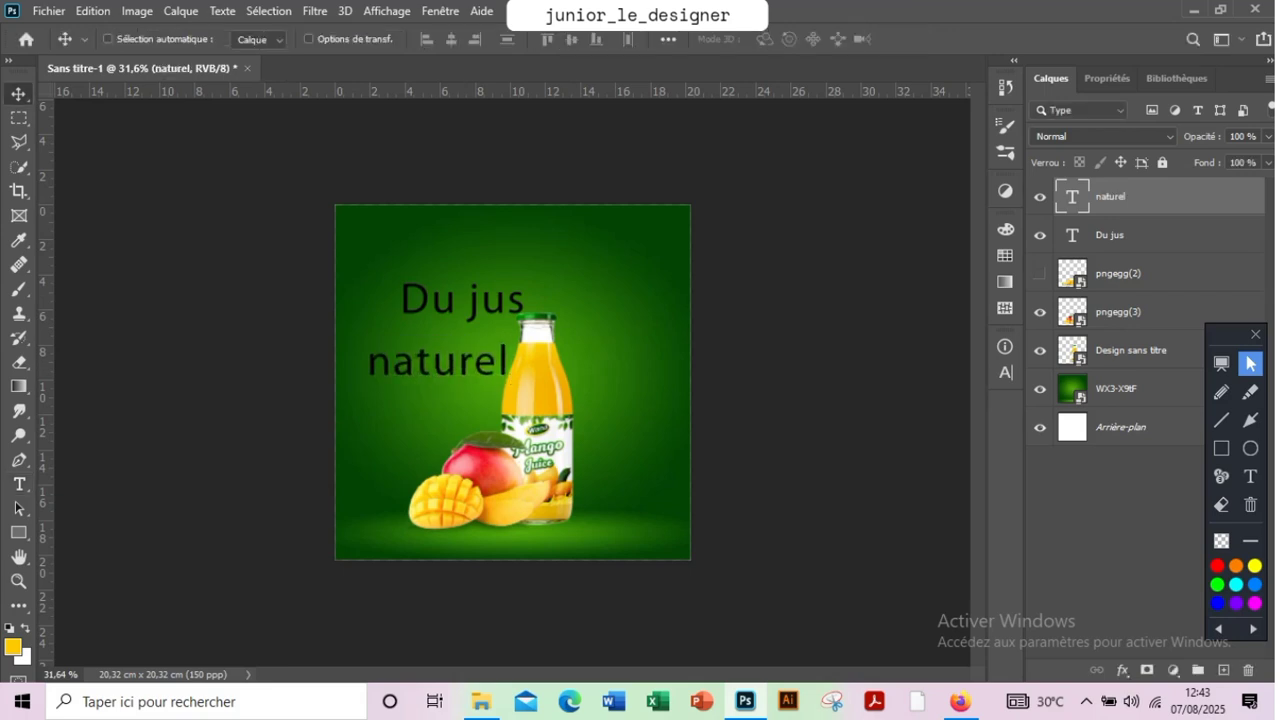
Set the font of both the "Du jus" and "naturel" text layers to Alexandra Personal Use
{"action": "left_click", "coordinate": [1110, 235], "text": "shift"}
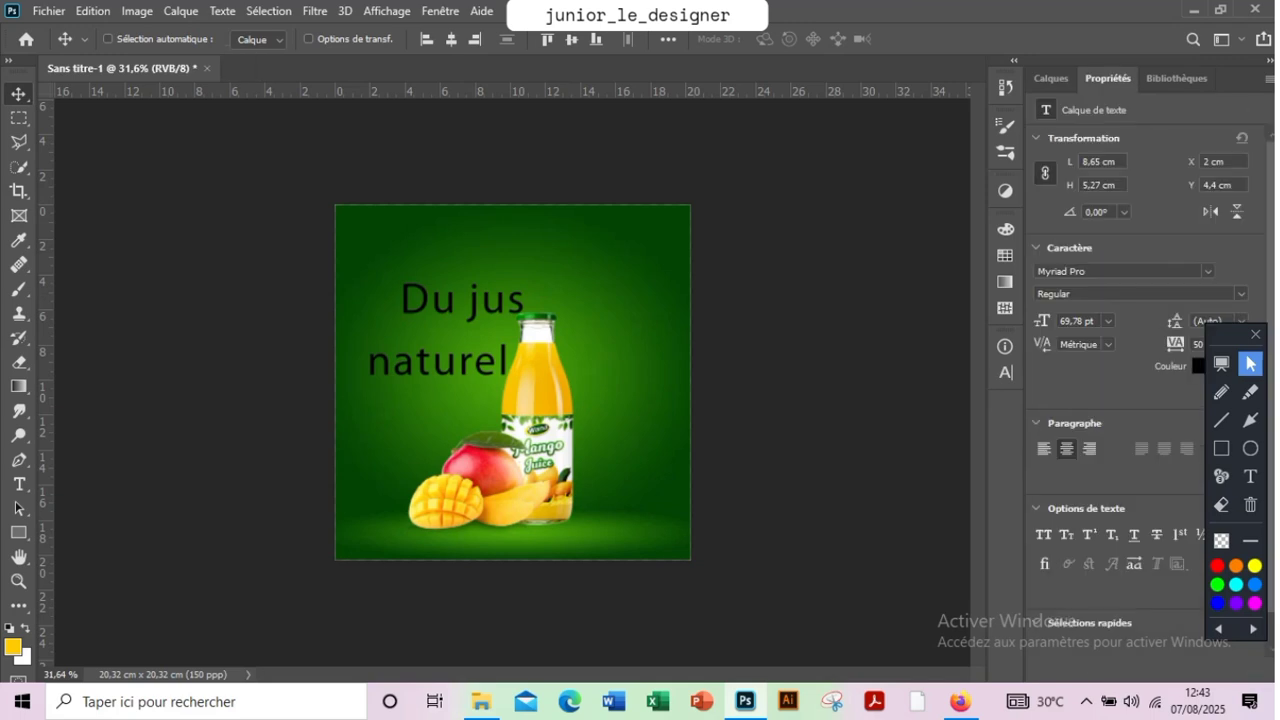
{"action": "scroll", "coordinate": [1140, 380], "scroll_direction": "down", "scroll_amount": 1}
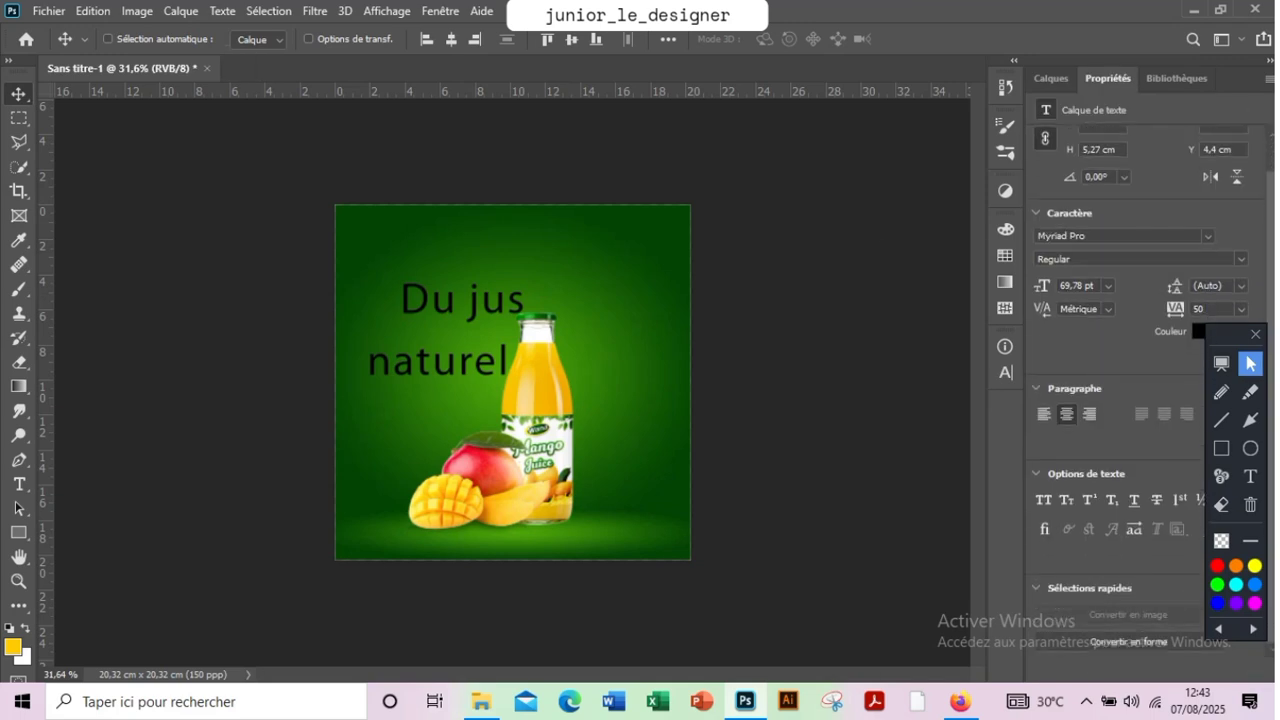
{"action": "left_click", "coordinate": [1208, 237]}
{"action": "mouse_move", "coordinate": [1226, 334]}
{"action": "left_mouse_down"}
{"action": "mouse_move", "coordinate": [711, 181]}
{"action": "mouse_move", "coordinate": [738, 218]}
{"action": "left_mouse_up"}
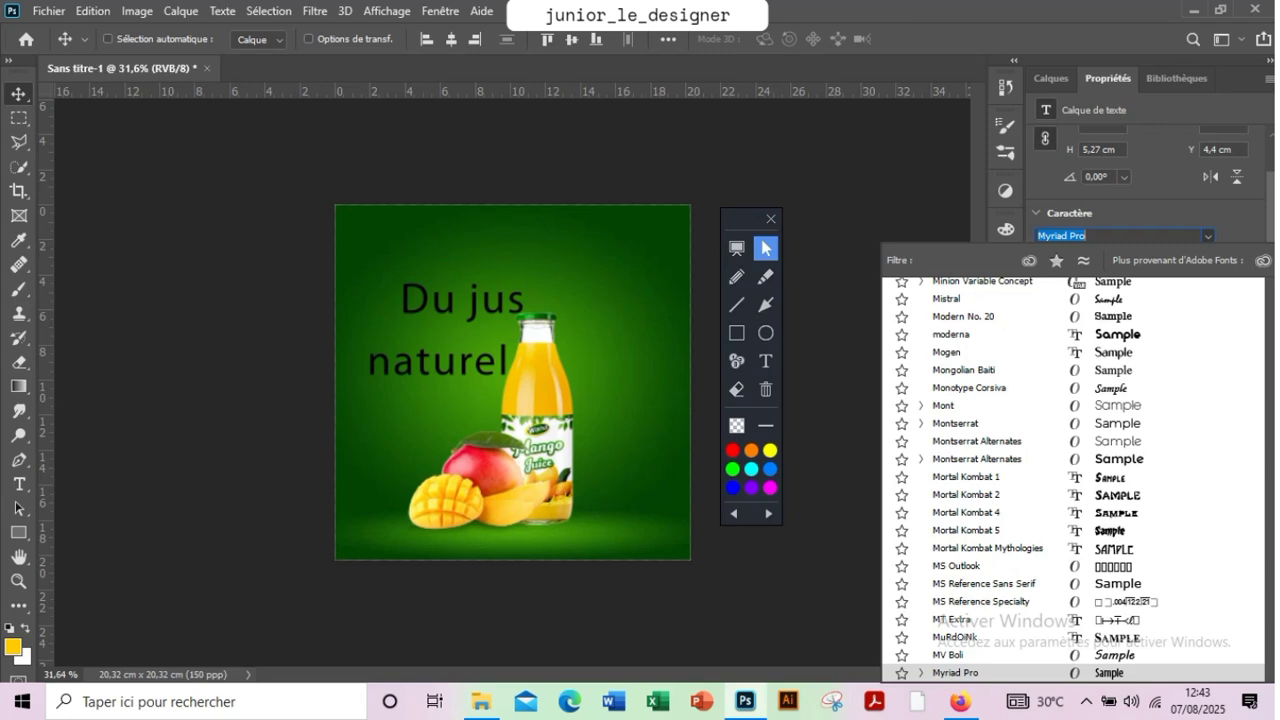
{"action": "left_click", "coordinate": [1088, 236]}
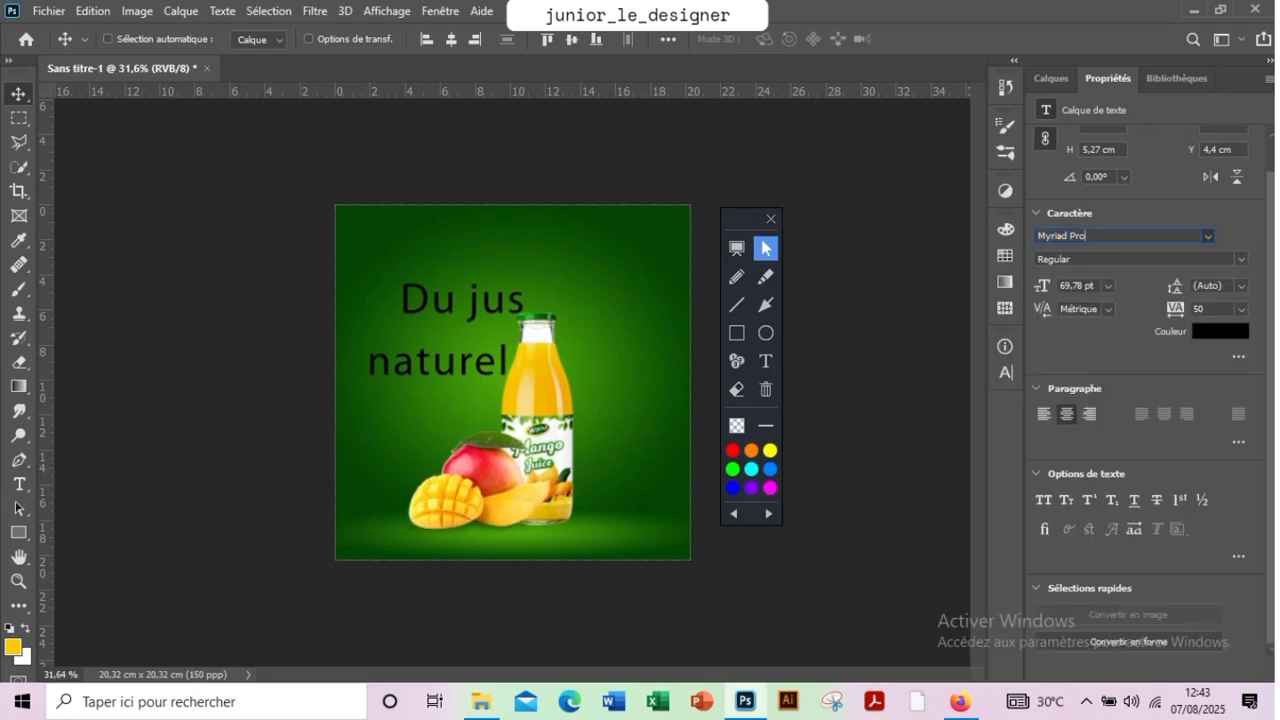
{"action": "left_click", "coordinate": [1208, 236]}
{"action": "scroll", "coordinate": [1074, 480], "scroll_direction": "up", "scroll_amount": 7}
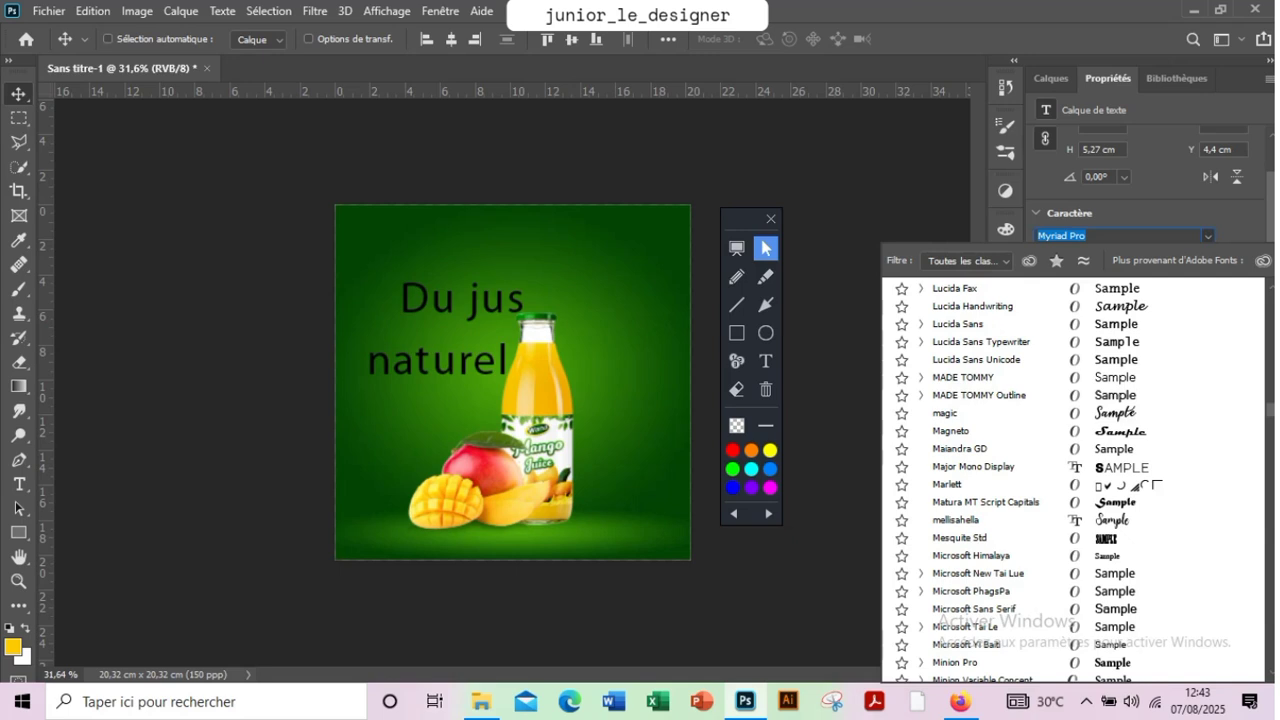
{"action": "scroll", "coordinate": [1131, 427], "scroll_direction": "up", "scroll_amount": 15}
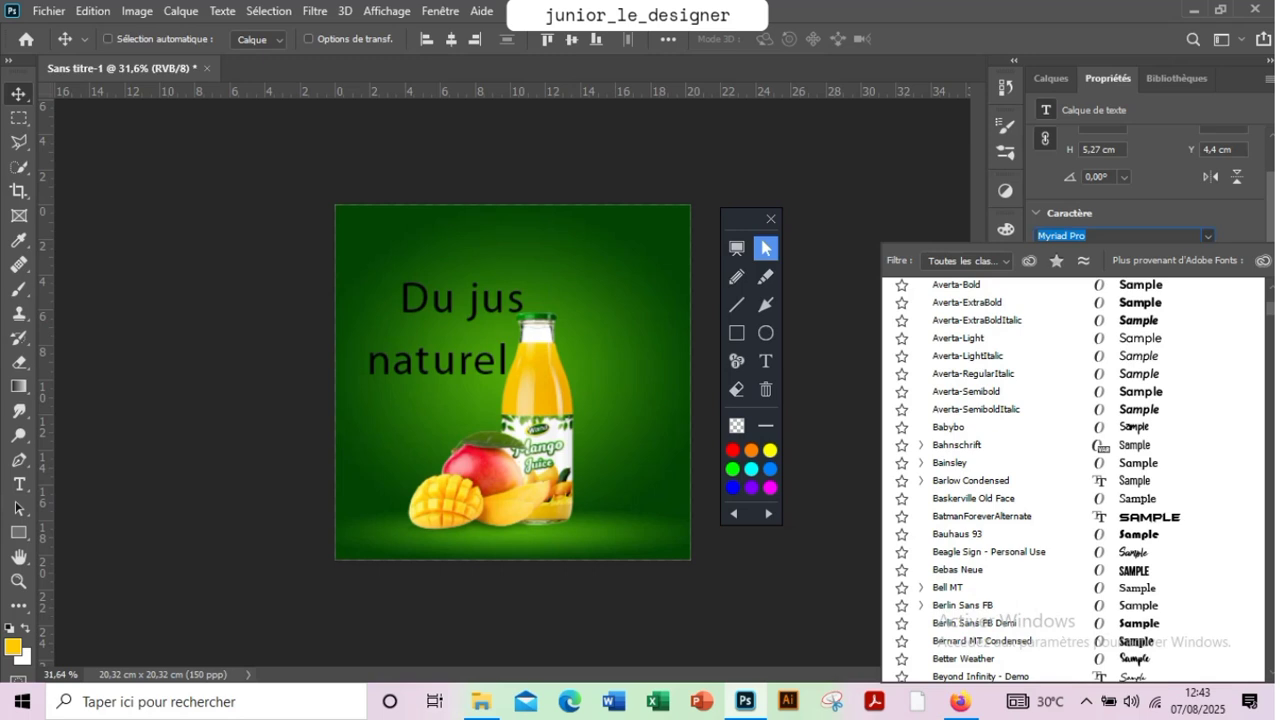
{"action": "scroll", "coordinate": [1133, 425], "scroll_direction": "up", "scroll_amount": 10}
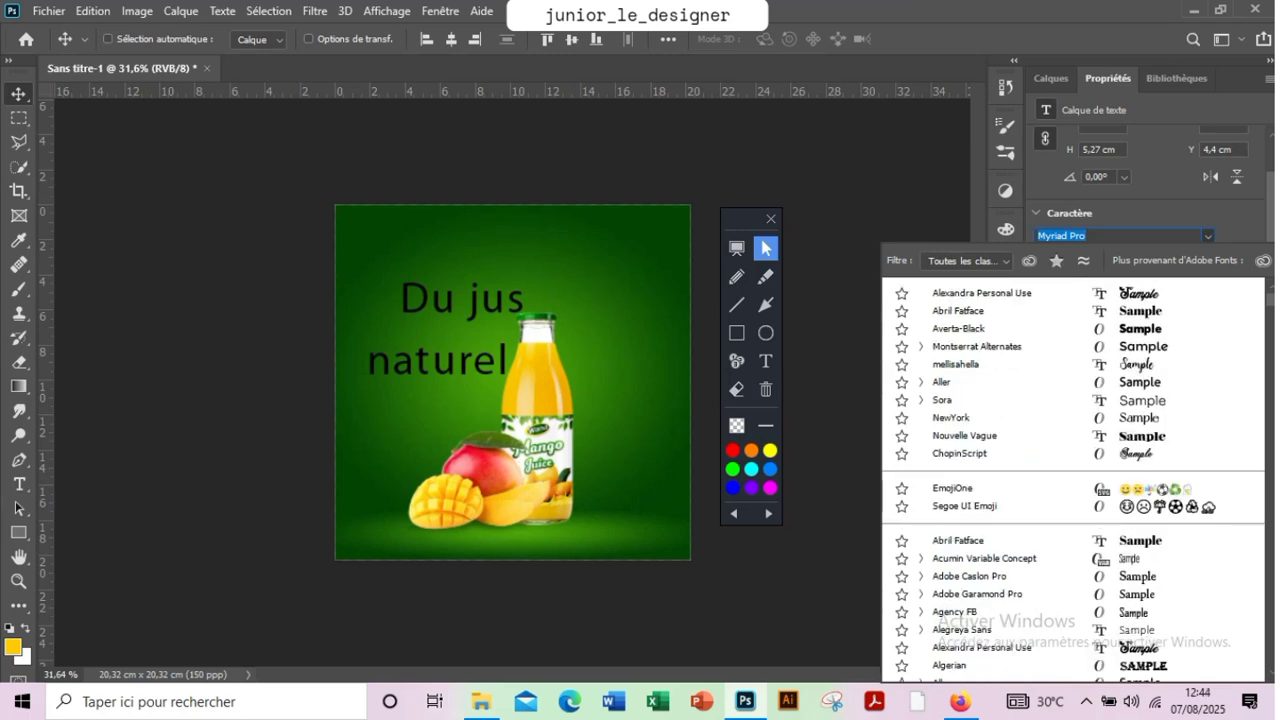
{"action": "left_click", "coordinate": [981, 296]}
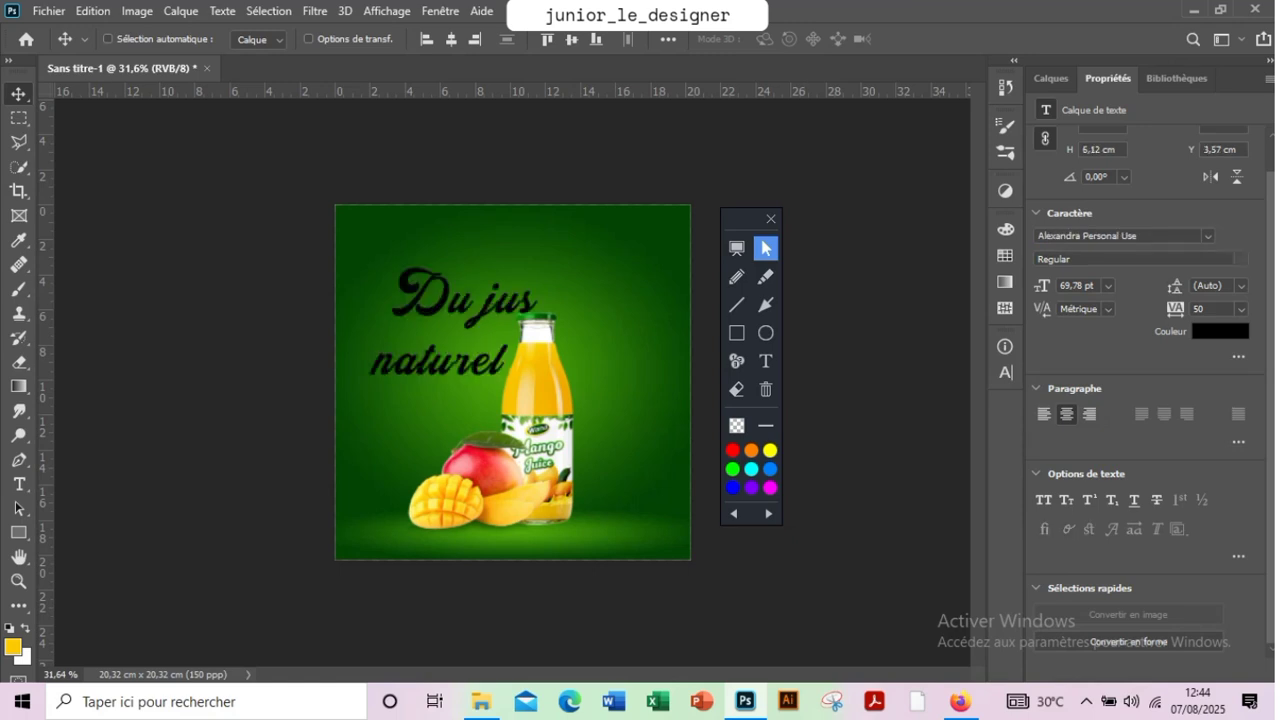
Move the "naturel" text up and right, close under "Du jus", and capitalise it to "Naturel"
{"action": "left_click", "coordinate": [1051, 78]}
{"action": "left_click", "coordinate": [1110, 235]}
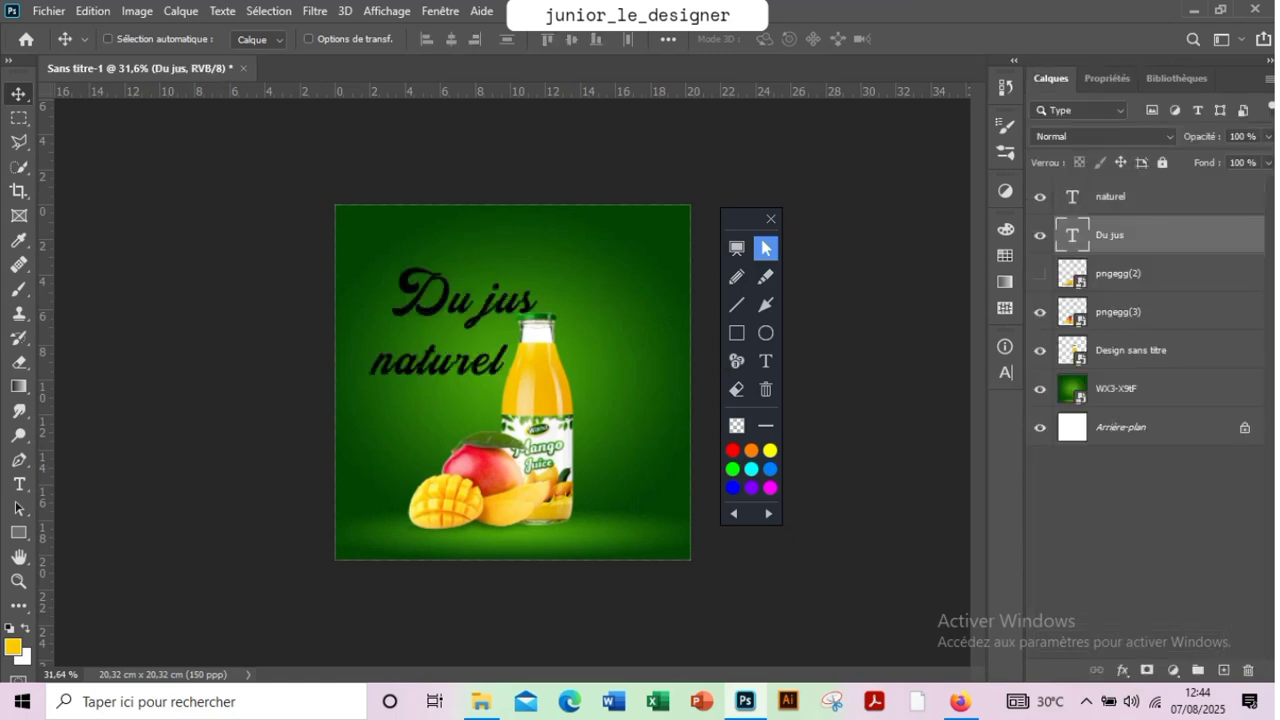
{"action": "left_click", "coordinate": [1110, 197]}
{"action": "left_click_drag", "start_coordinate": [446, 373], "coordinate": [480, 344]}
{"action": "key", "text": "t"}
{"action": "double_click", "coordinate": [428, 341]}
{"action": "left_click", "coordinate": [427, 341]}
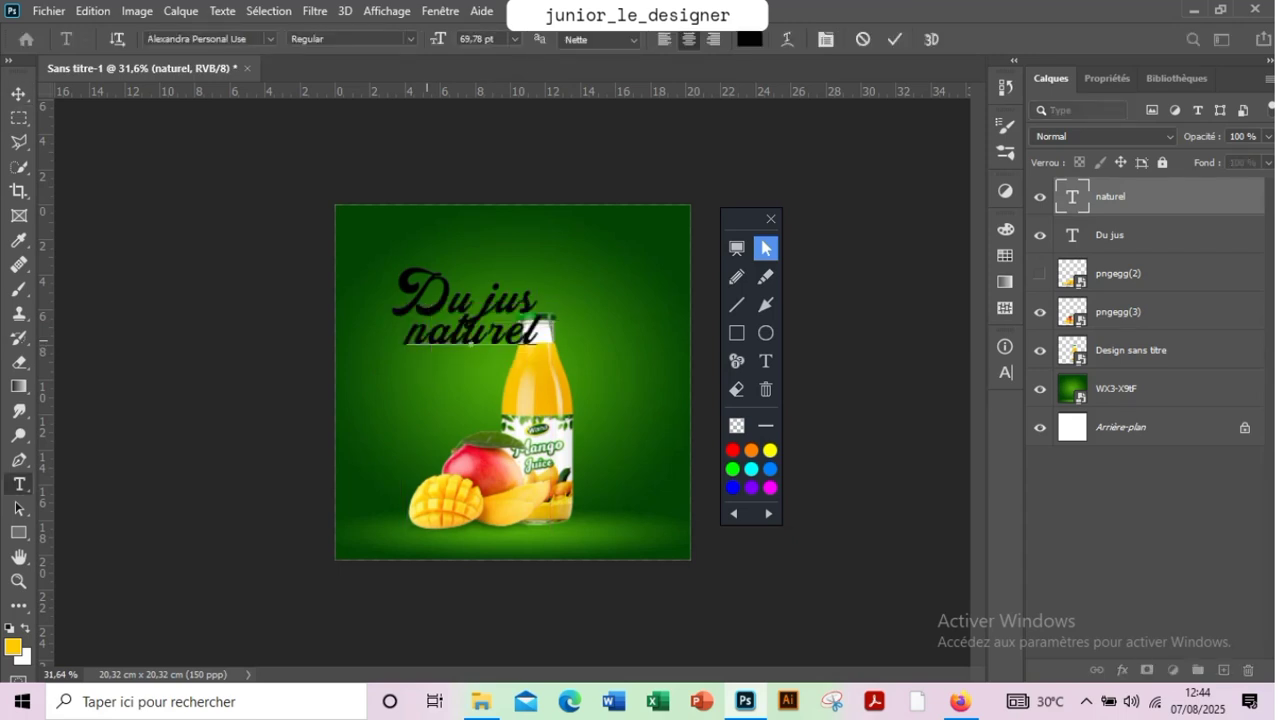
{"action": "key", "text": "BackSpace"}
{"action": "type", "text": "N"}
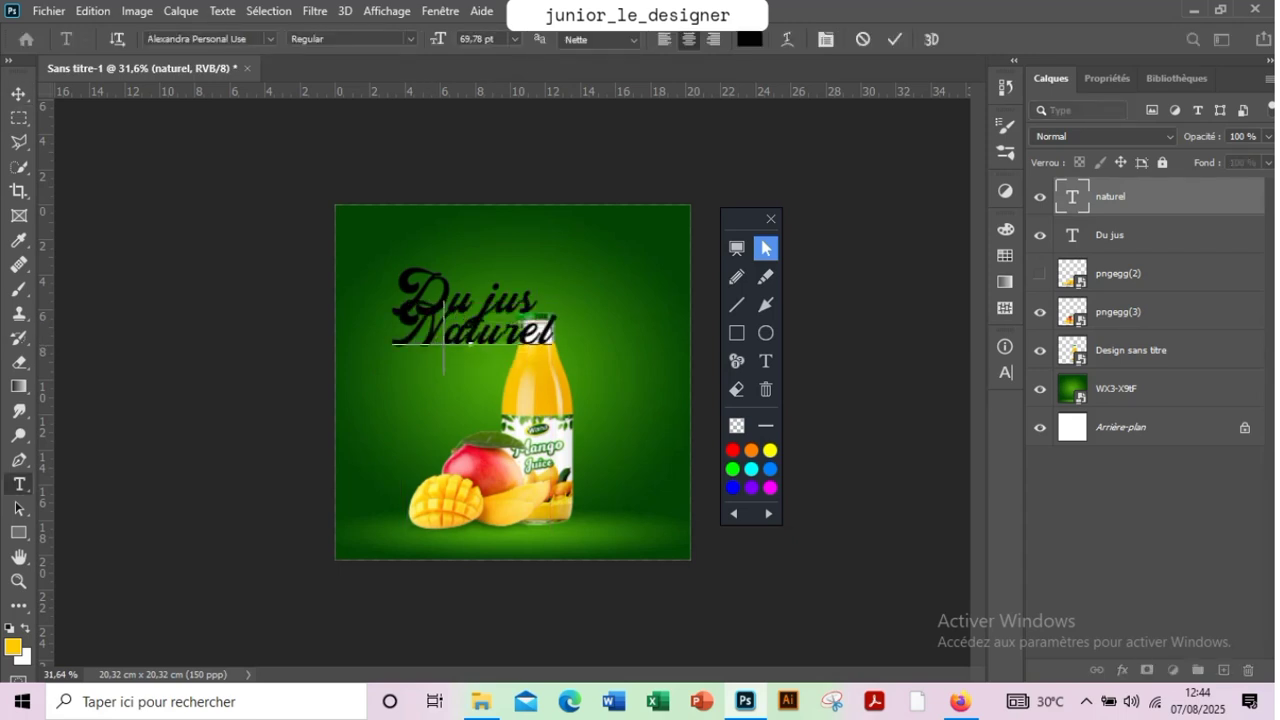
{"action": "left_click", "coordinate": [19, 94]}
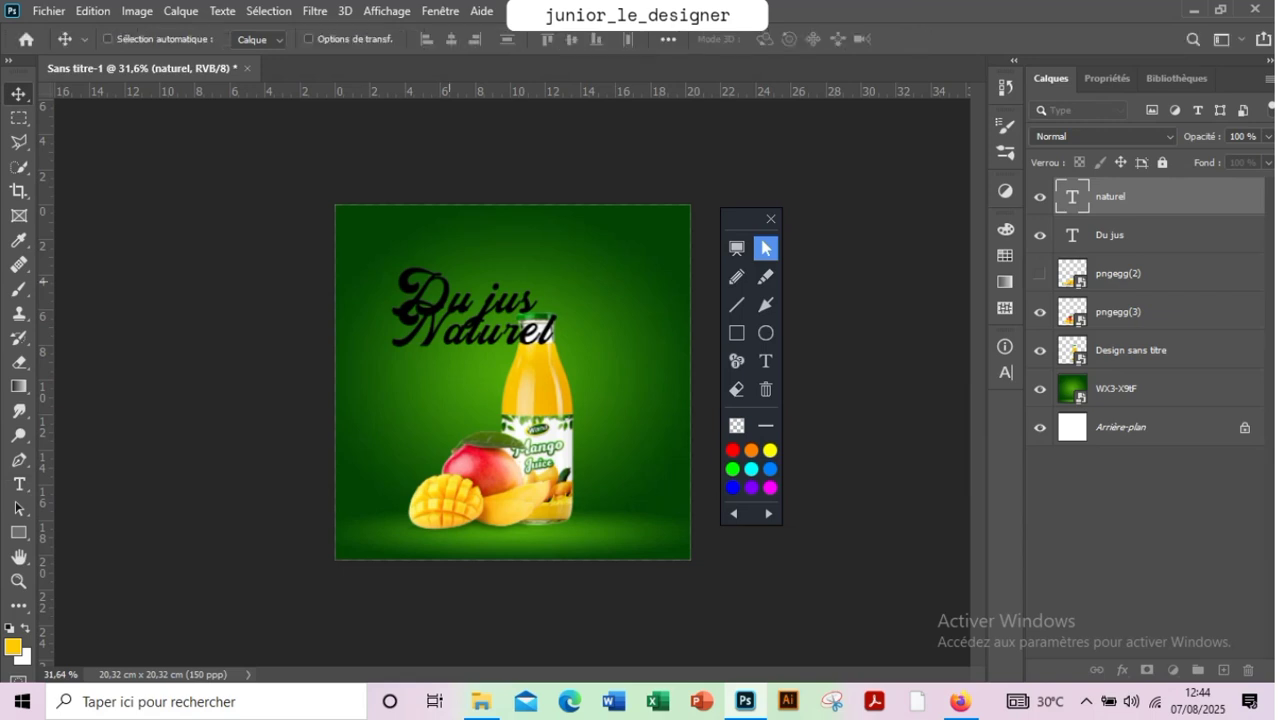
Change "Du jus" to lowercase "du jus" and shift the "Naturel" text left and slightly down
{"action": "left_click", "coordinate": [435, 281], "text": "ctrl"}
{"action": "key", "text": "t"}
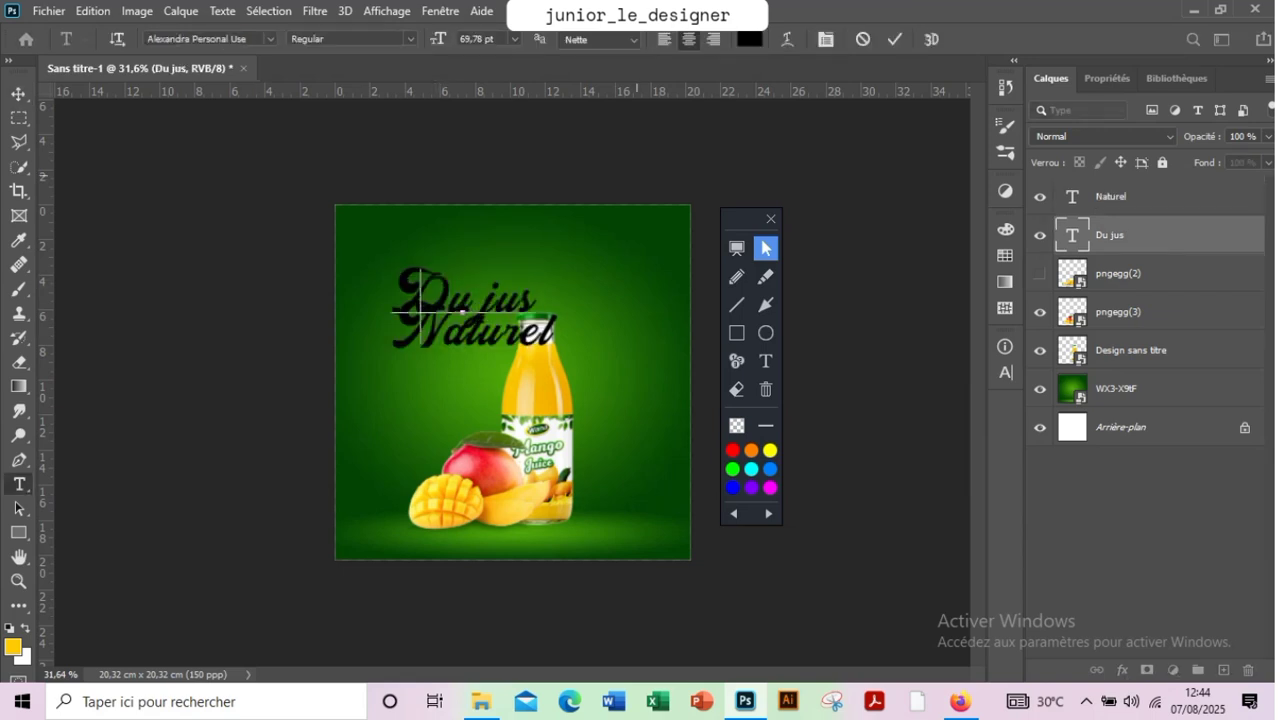
{"action": "key", "text": "BackSpace"}
{"action": "type", "text": "d"}
{"action": "left_click", "coordinate": [894, 39]}
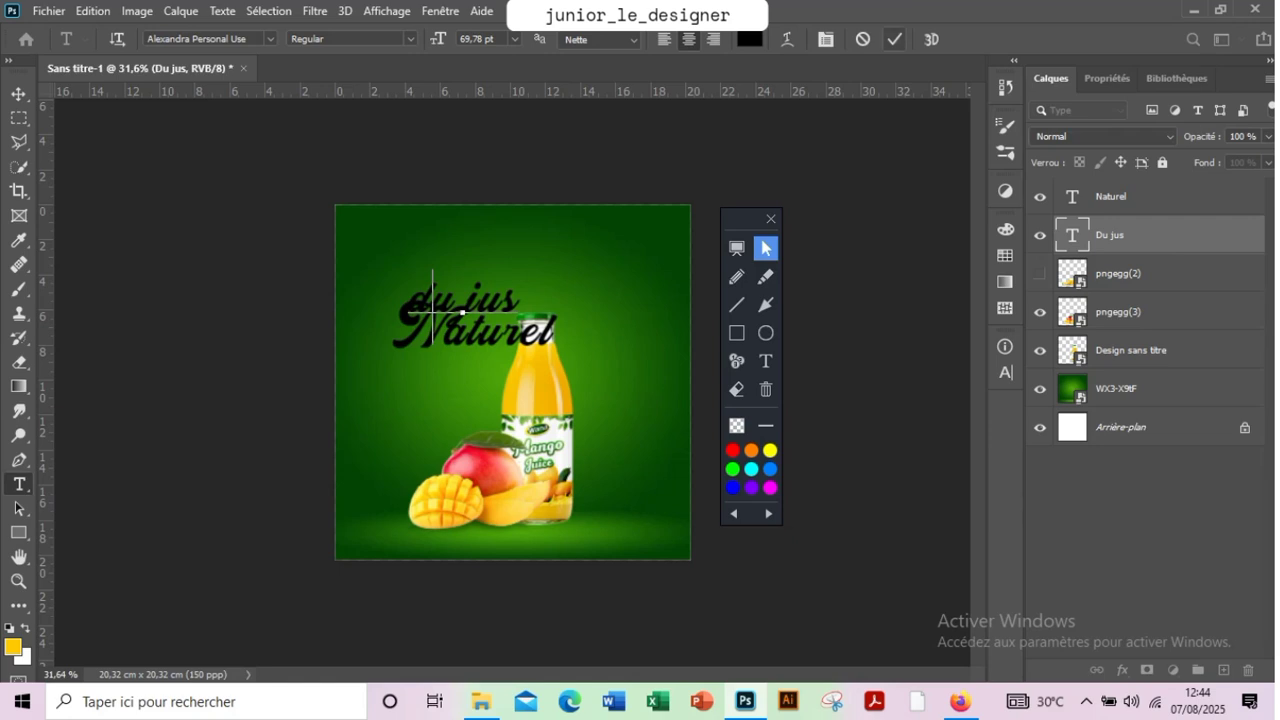
{"action": "key", "text": "v"}
{"action": "left_click", "coordinate": [485, 336], "text": "ctrl"}
{"action": "left_click_drag", "start_coordinate": [497, 298], "coordinate": [466, 307]}
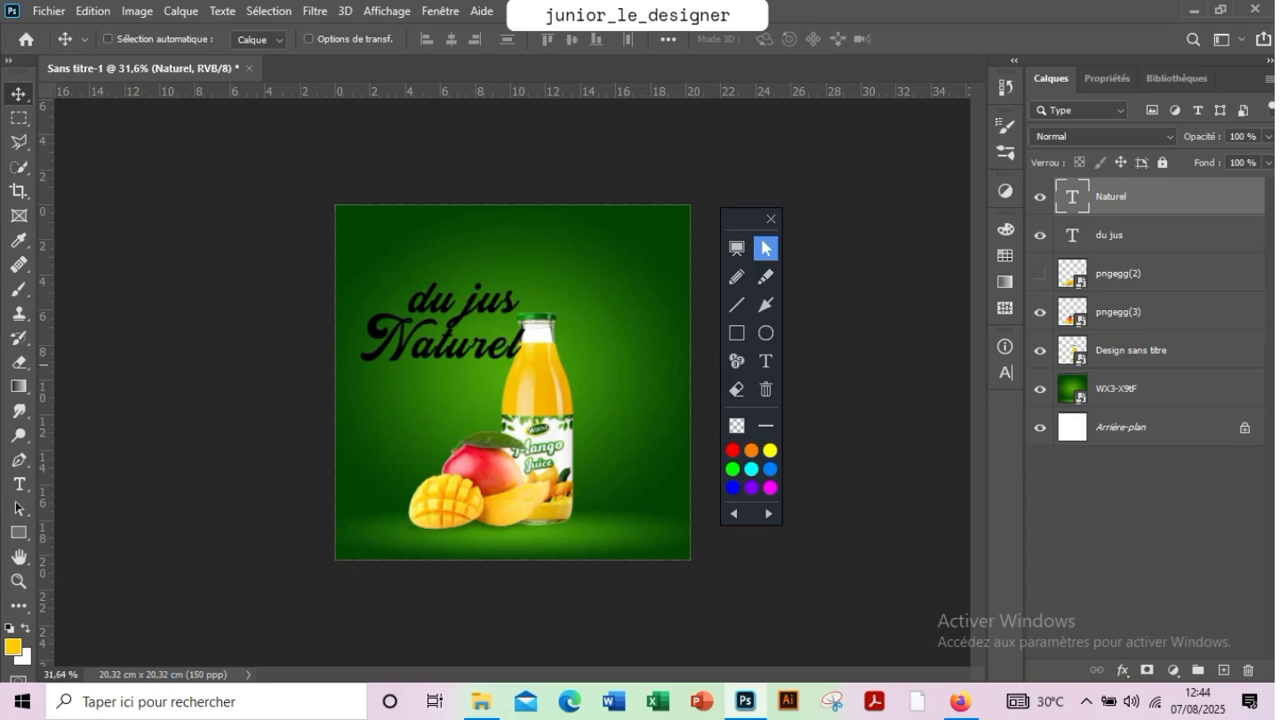
Scale the "du jus" text to about 62%, set it close above the end of "Naturel", and nudge it slightly right
{"action": "left_click", "coordinate": [1110, 236]}
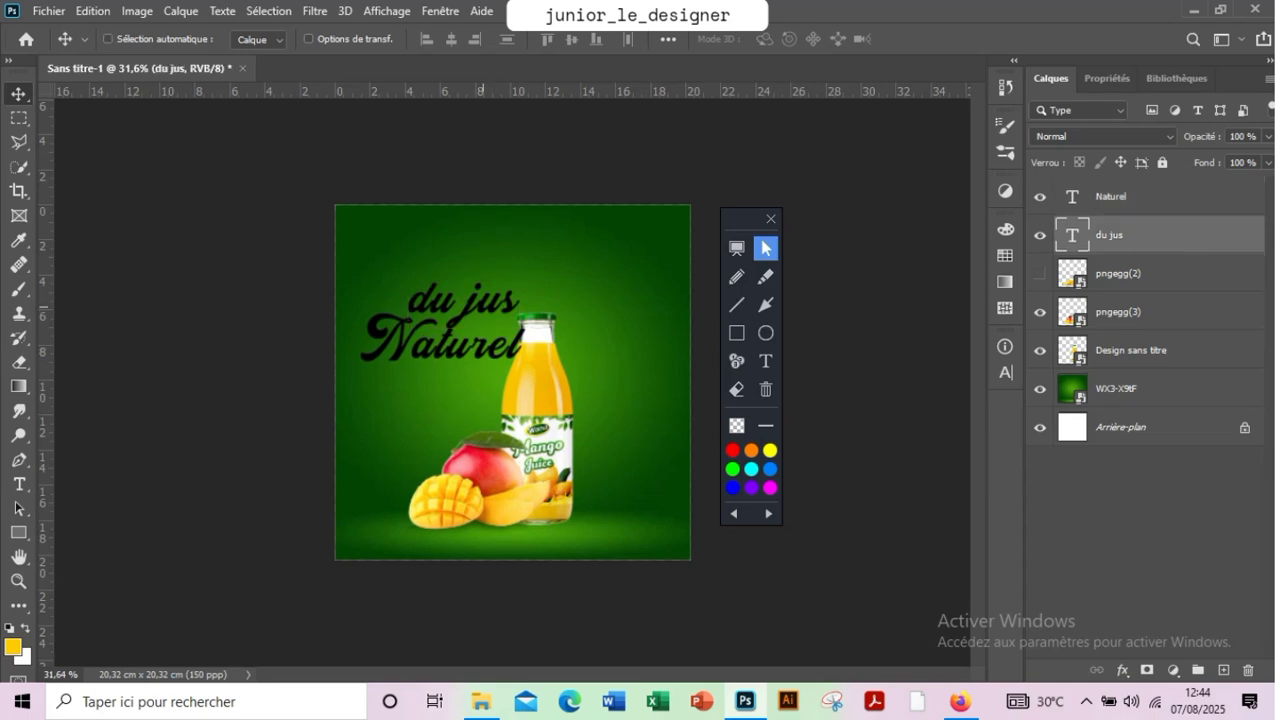
{"action": "key", "text": "ctrl+t"}
{"action": "left_click_drag", "start_coordinate": [408, 269], "coordinate": [491, 321]}
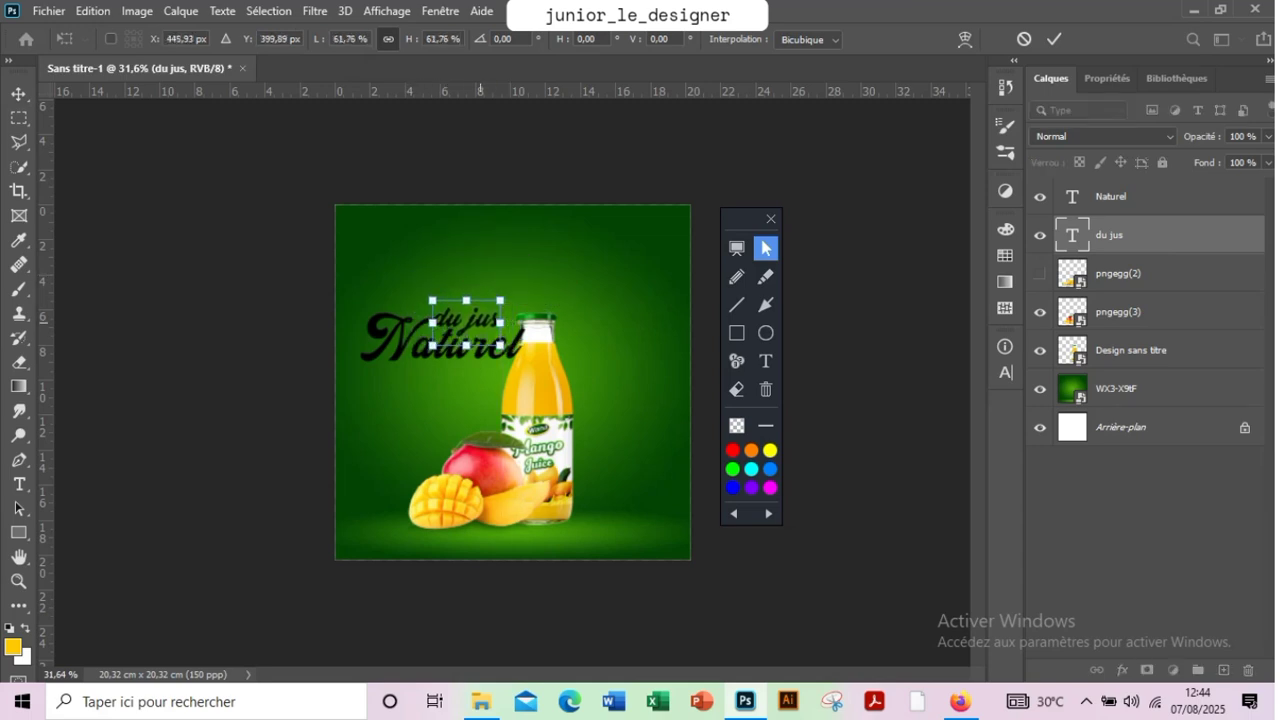
{"action": "left_click", "coordinate": [1054, 39]}
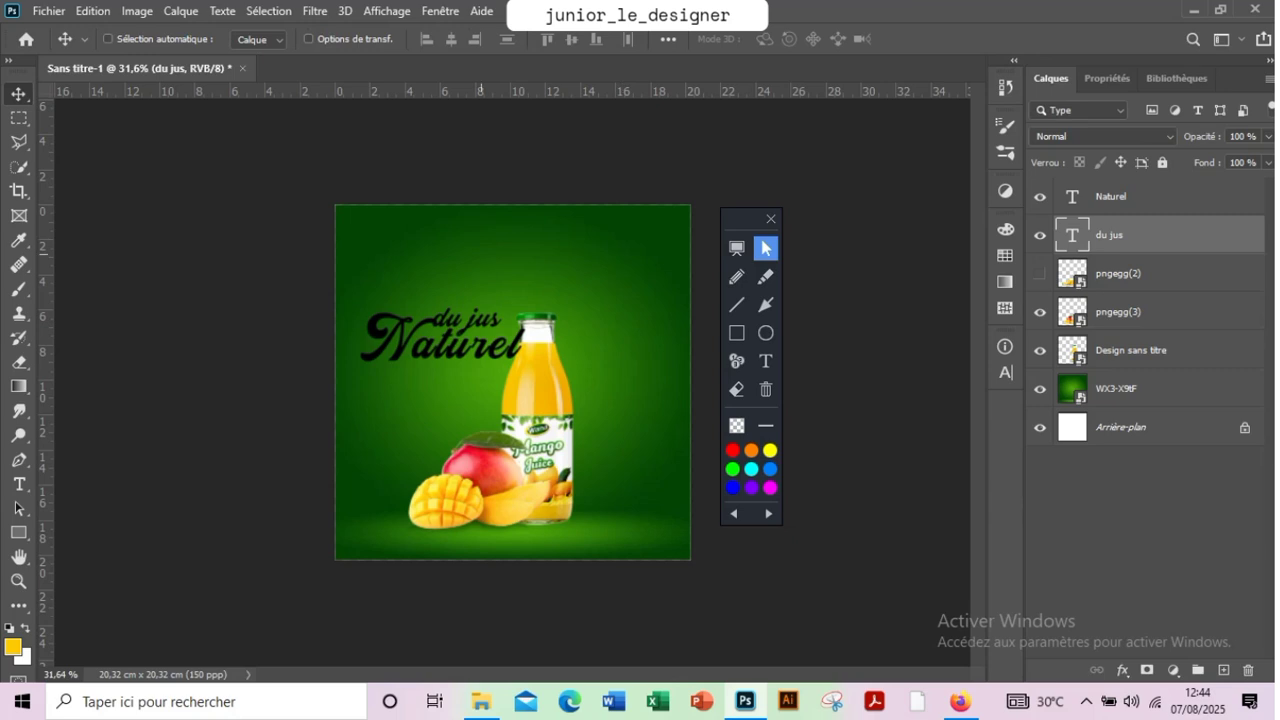
{"action": "key", "text": "Right"}
{"action": "key", "text": "Right"}
{"action": "key", "text": "Right"}
{"action": "key", "text": "Right"}
{"action": "key", "text": "Right"}
{"action": "key", "text": "Right"}
{"action": "key", "text": "Right"}
{"action": "key", "text": "Right"}
{"action": "key", "text": "Right"}
{"action": "key", "text": "Right"}
{"action": "key", "text": "Right"}
{"action": "key", "text": "Right"}
{"action": "key", "text": "Right"}
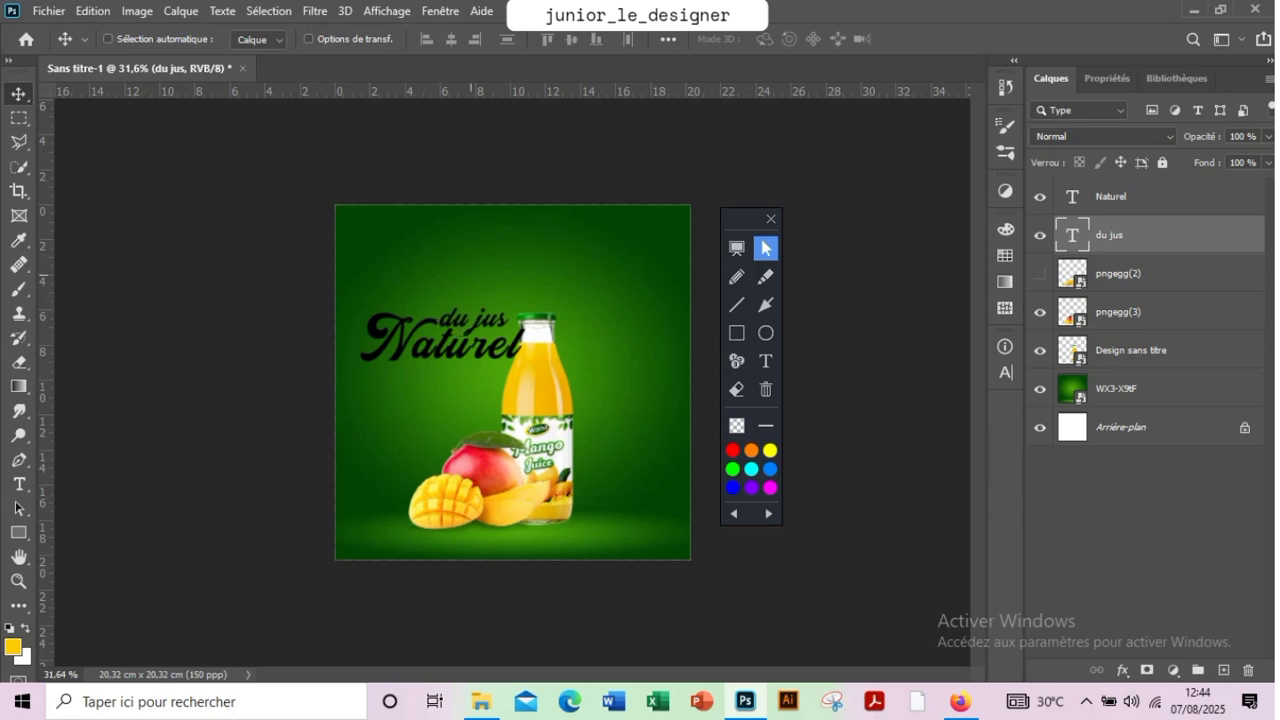
Rotate the "Naturel" and "du jus" texts together by about -15.4° and place them beside the bottle's neck
{"action": "left_click", "coordinate": [1111, 197], "text": "shift"}
{"action": "left_click_drag", "start_coordinate": [432, 351], "coordinate": [466, 331]}
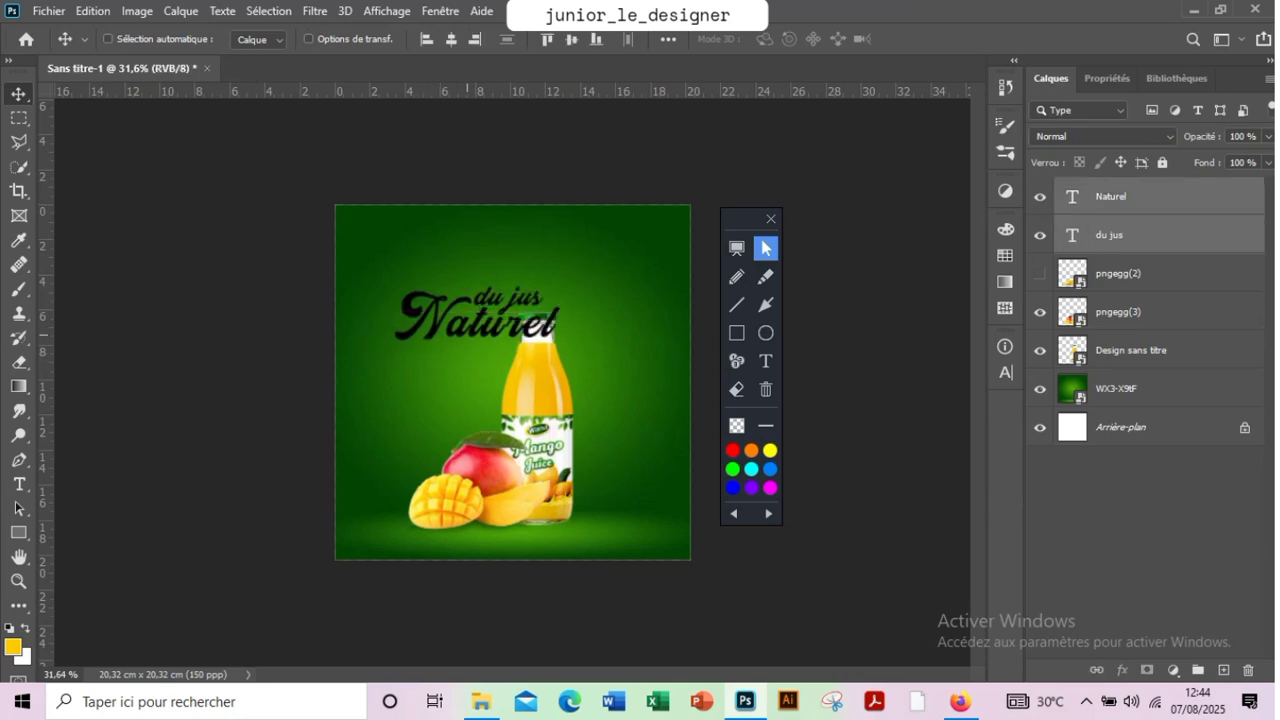
{"action": "key", "text": "ctrl+t"}
{"action": "left_click_drag", "start_coordinate": [370, 346], "coordinate": [390, 375]}
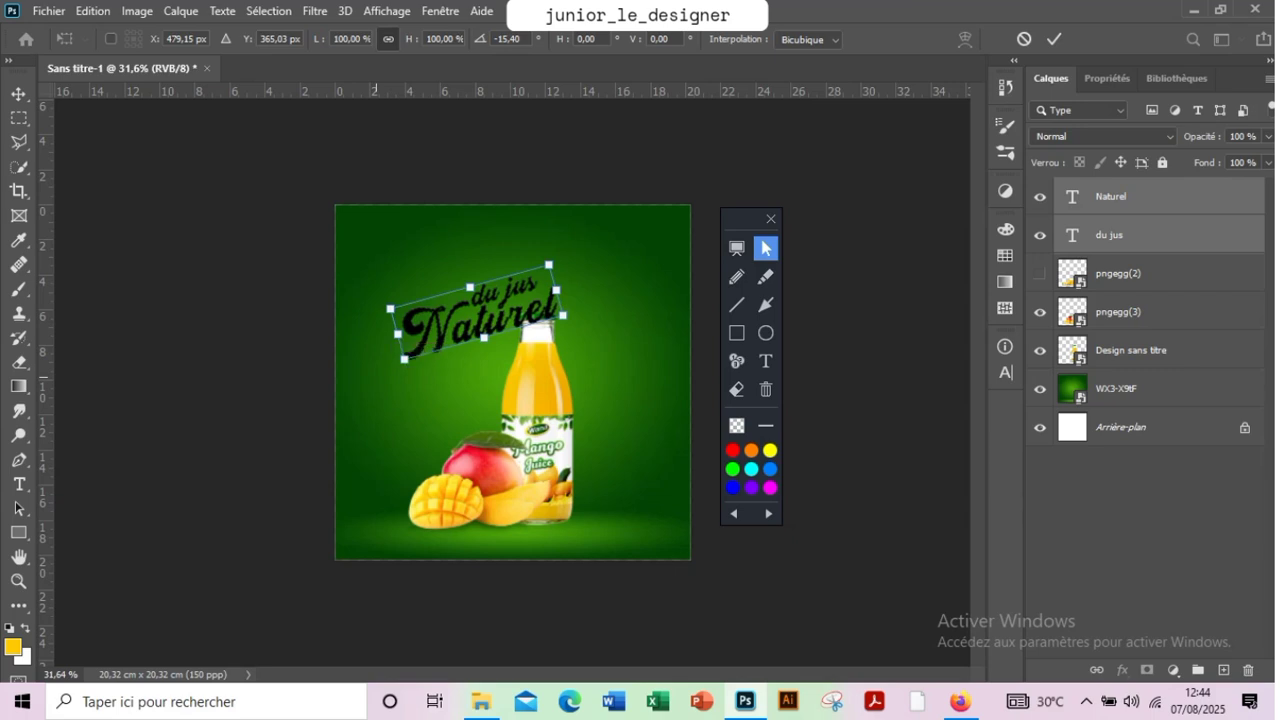
{"action": "left_click_drag", "start_coordinate": [515, 303], "coordinate": [535, 330]}
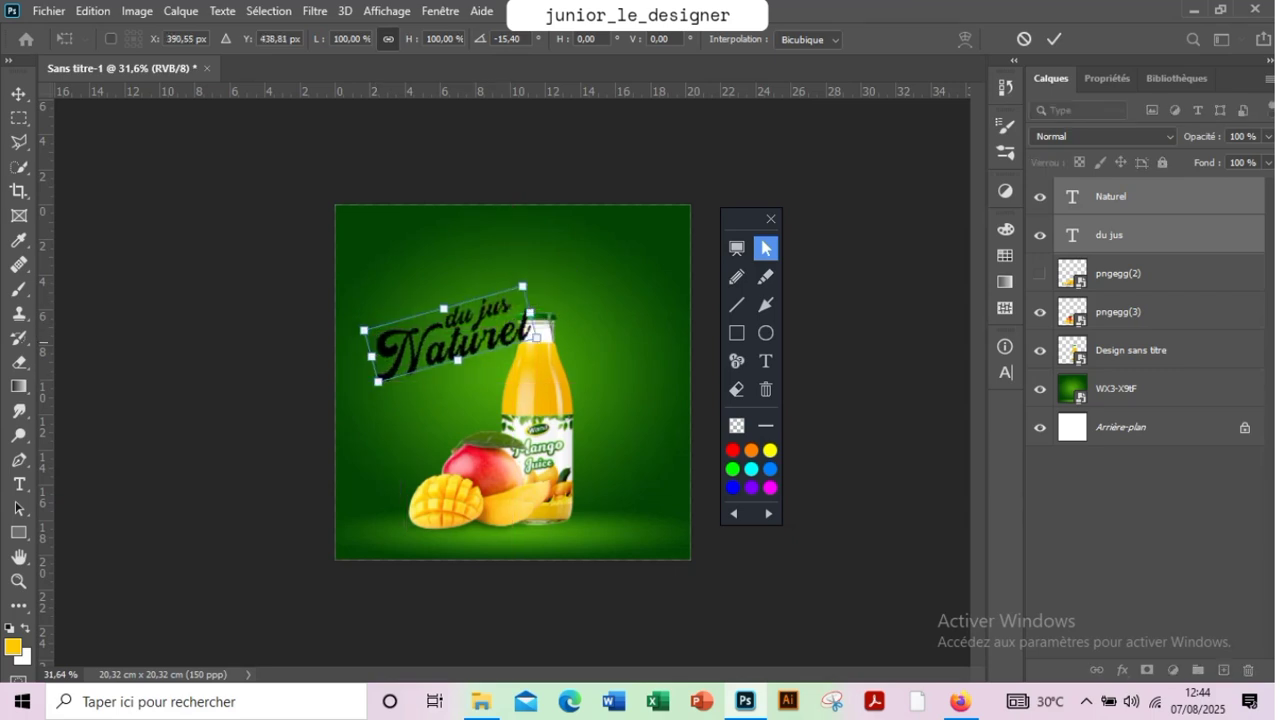
{"action": "left_click", "coordinate": [1054, 39]}
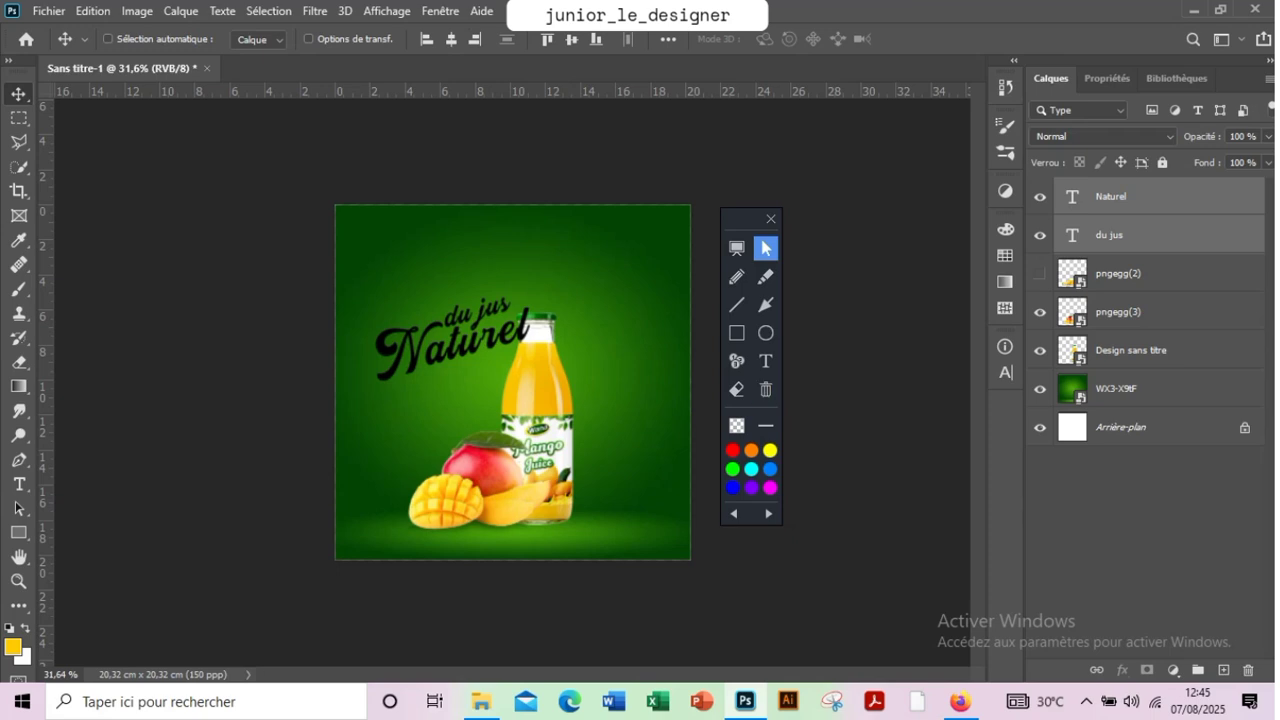
Colour both slogan texts white and move them slightly down and left, clear of the bottle
{"action": "left_click", "coordinate": [1005, 255]}
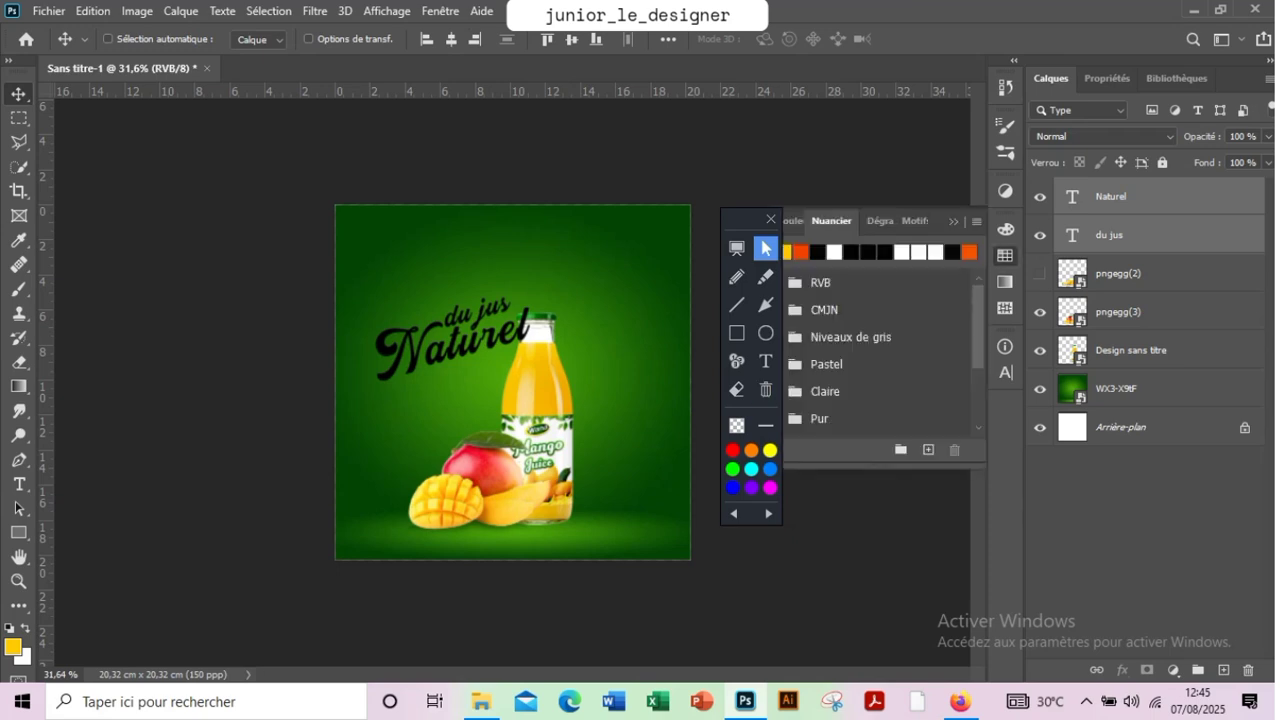
{"action": "left_click", "coordinate": [834, 252]}
{"action": "left_click", "coordinate": [953, 221]}
{"action": "mouse_move", "coordinate": [480, 296]}
{"action": "left_mouse_down"}
{"action": "mouse_move", "coordinate": [502, 296]}
{"action": "mouse_move", "coordinate": [494, 288]}
{"action": "mouse_move", "coordinate": [481, 327]}
{"action": "left_mouse_up"}
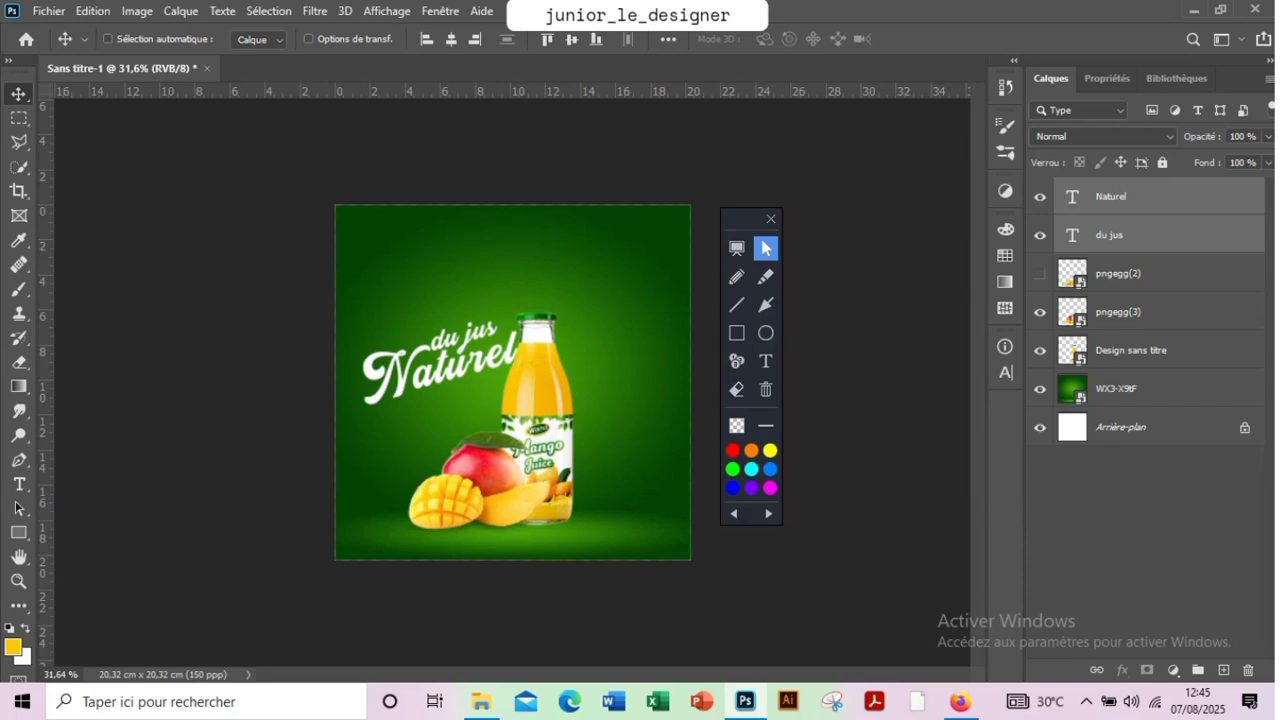
Shift the bottle and the mangoes together slightly to the right
{"action": "left_click", "coordinate": [488, 478], "text": "ctrl"}
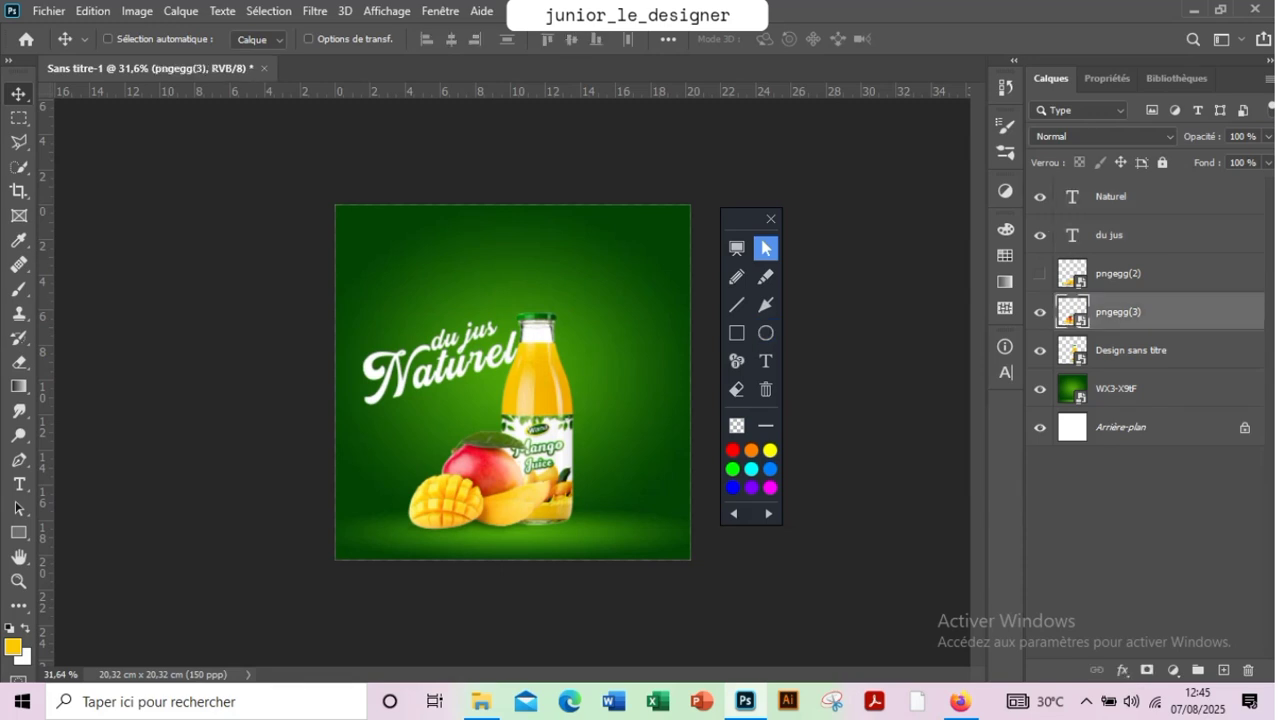
{"action": "left_click", "coordinate": [538, 385], "text": "ctrl"}
{"action": "left_click", "coordinate": [503, 468], "text": "ctrl+shift"}
{"action": "left_click_drag", "start_coordinate": [535, 421], "coordinate": [548, 421]}
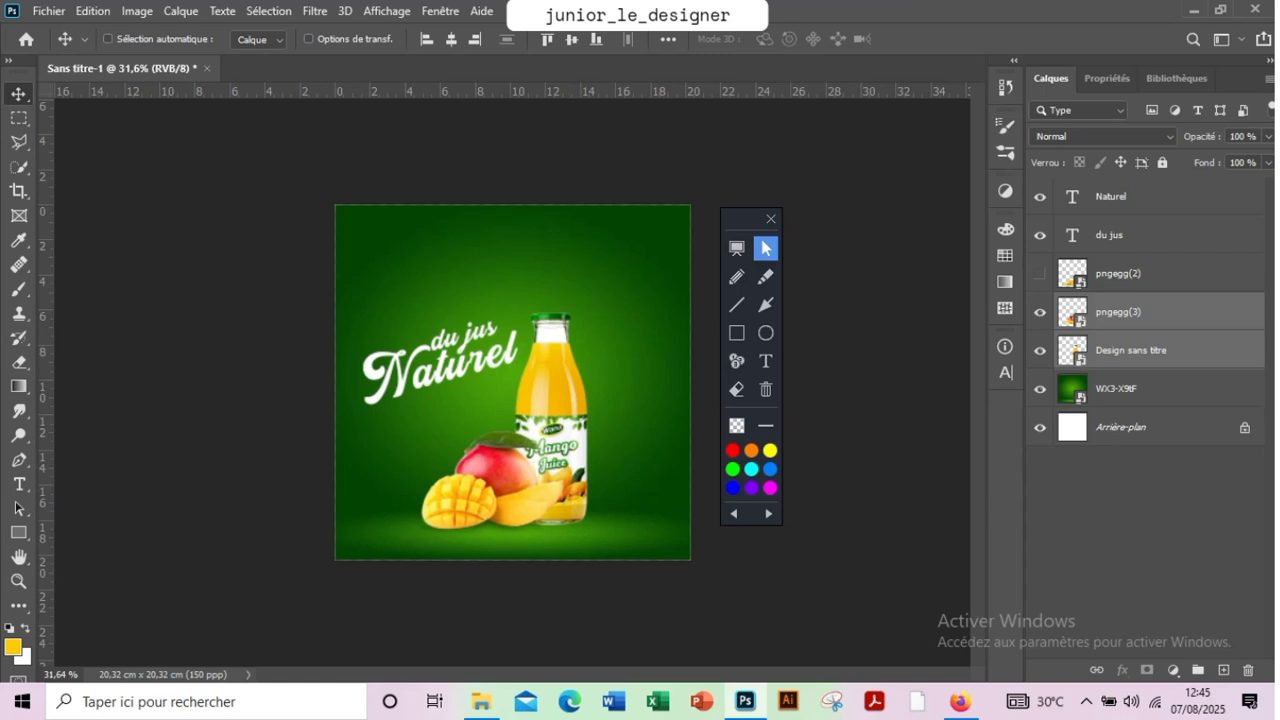
Move both slogan texts right against the bottle and reorder their layers below "Design sans titre"
{"action": "left_click", "coordinate": [460, 339], "text": "ctrl"}
{"action": "left_click", "coordinate": [445, 364], "text": "ctrl+shift"}
{"action": "left_click_drag", "start_coordinate": [445, 352], "coordinate": [467, 352]}
{"action": "left_click_drag", "start_coordinate": [1130, 198], "coordinate": [1130, 295]}
{"action": "left_click_drag", "start_coordinate": [1130, 240], "coordinate": [1130, 358]}
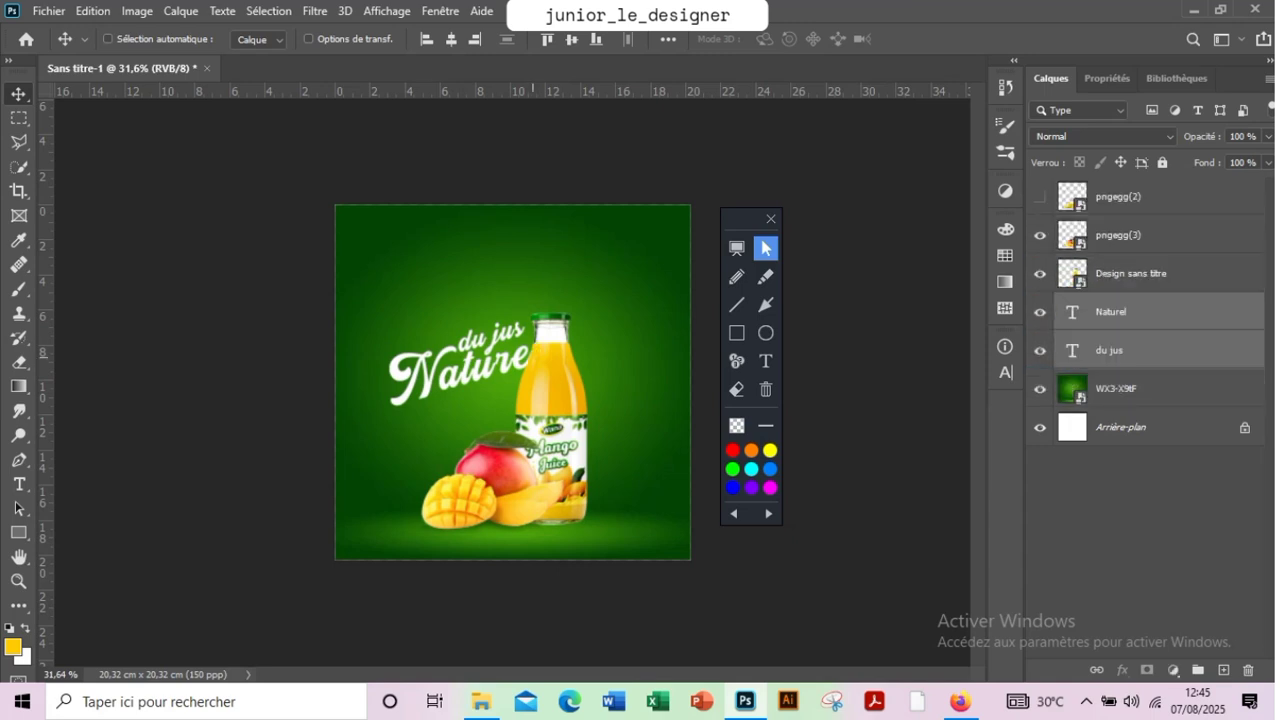
Shift the slogan slightly left so only the end of "Naturel" tucks behind the bottle, and deselect the layers
{"action": "left_click_drag", "start_coordinate": [503, 338], "coordinate": [494, 339]}
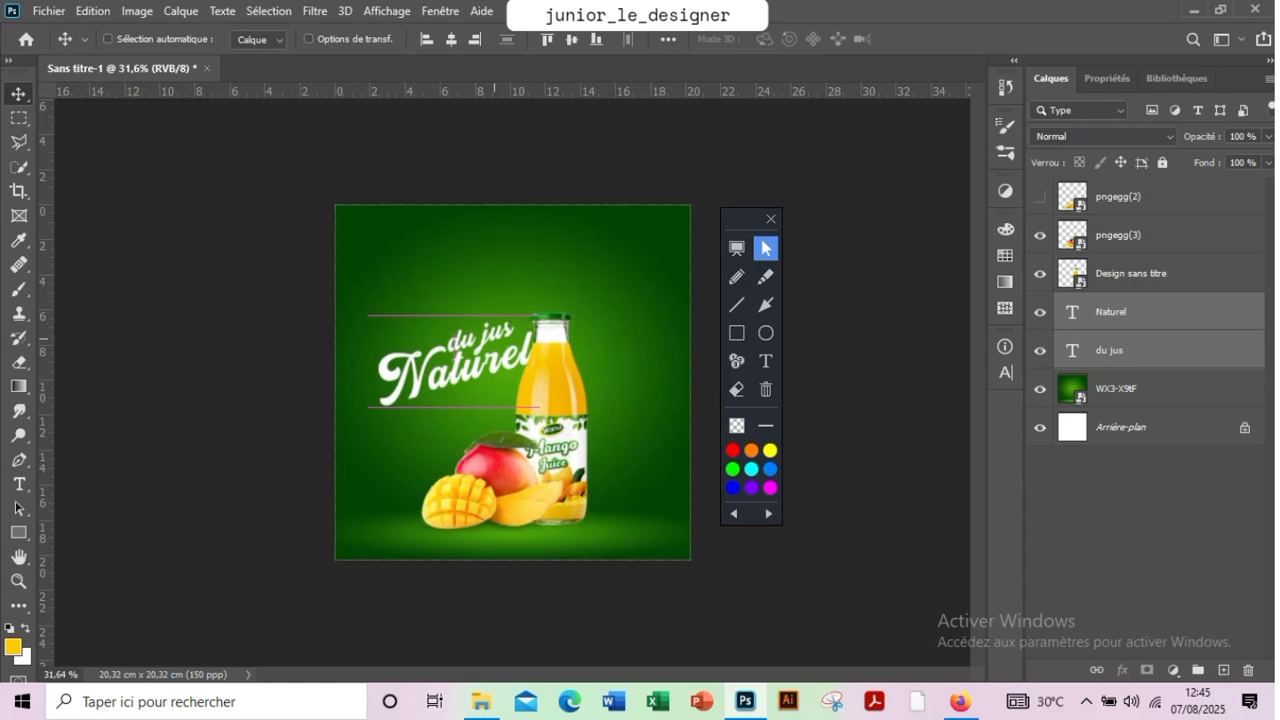
{"action": "key", "text": "shift+Right"}
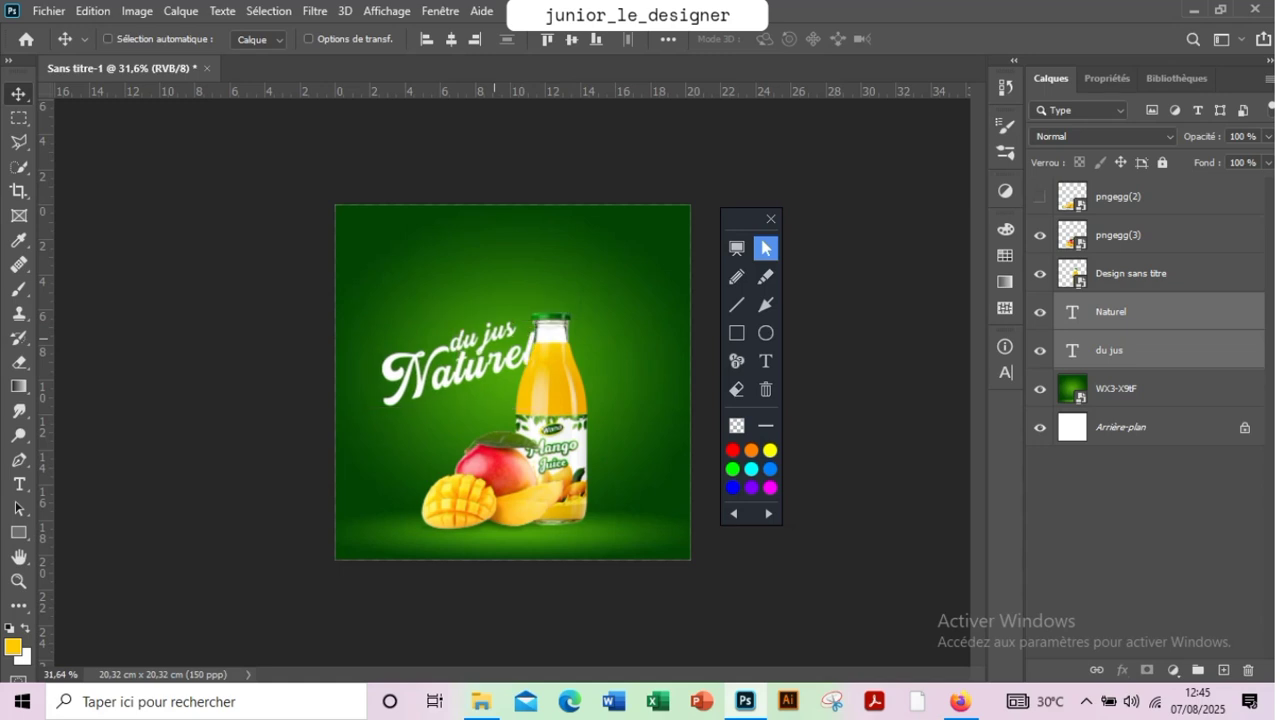
{"action": "key", "text": "shift+Left"}
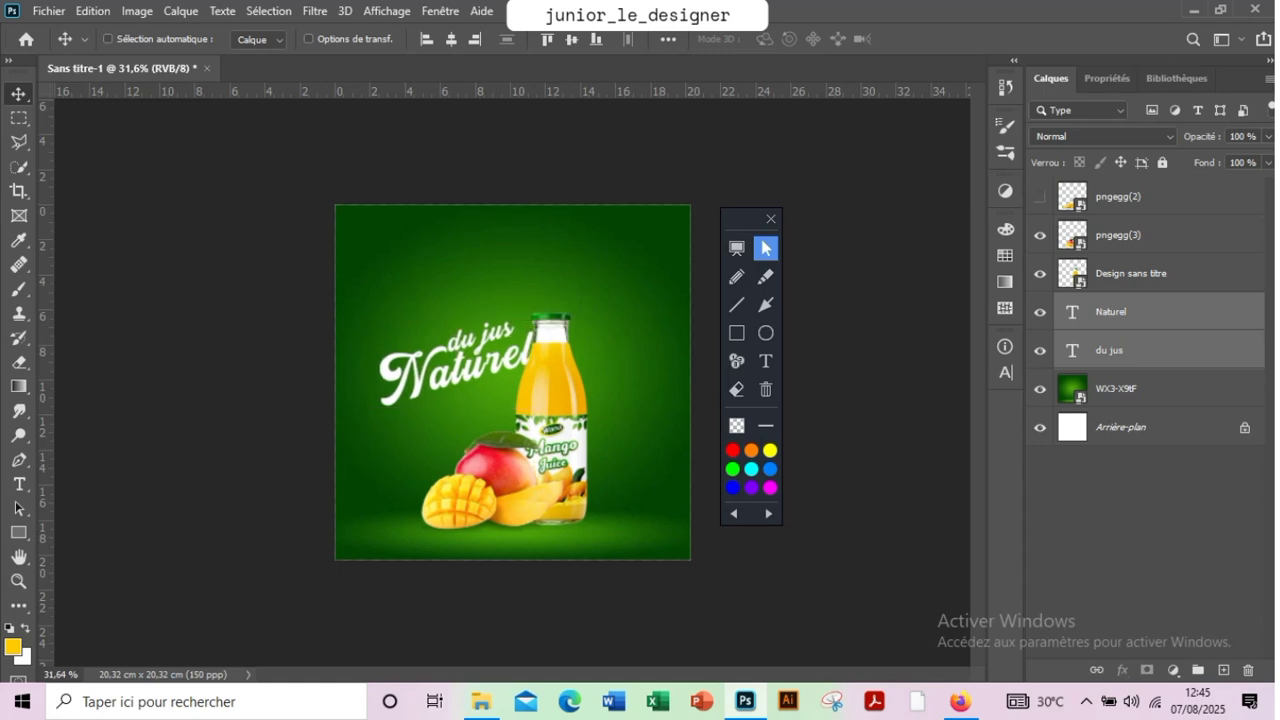
{"action": "left_click", "coordinate": [1140, 540]}
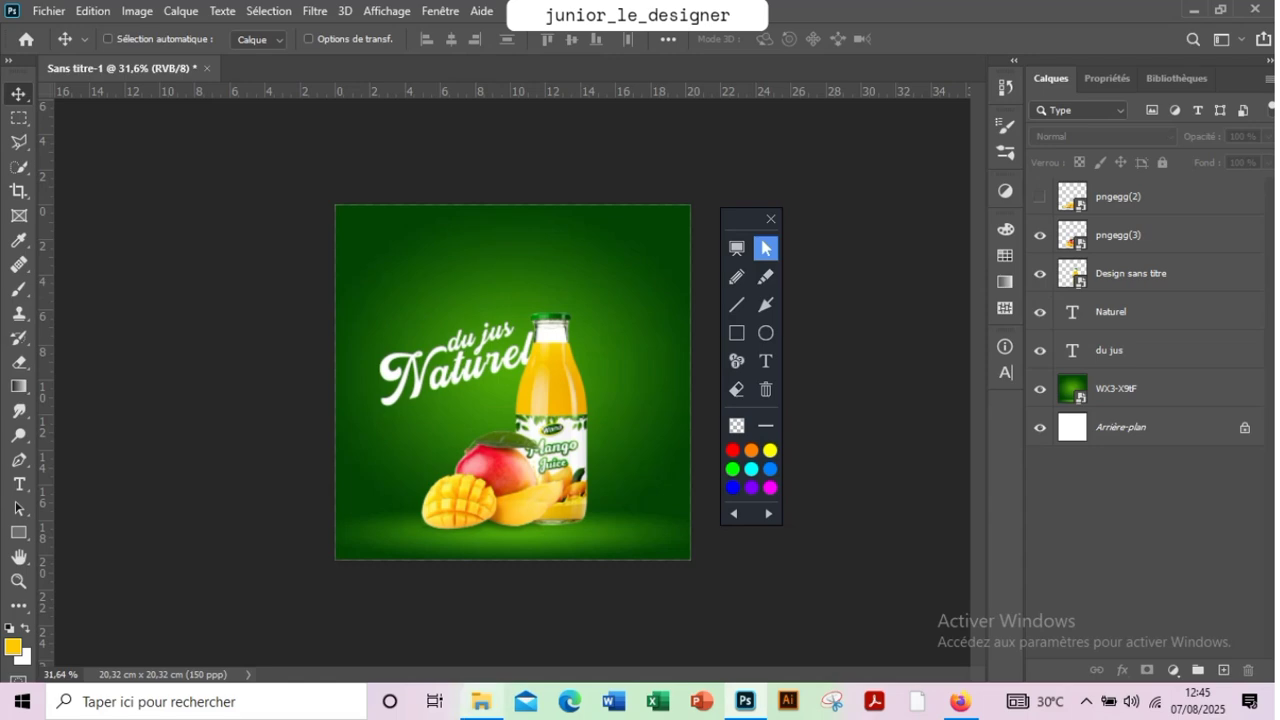
Place the green leaf image from the desktop folder "Affiches exo" into the poster
{"action": "left_click", "coordinate": [481, 701]}
{"action": "left_click", "coordinate": [205, 309]}
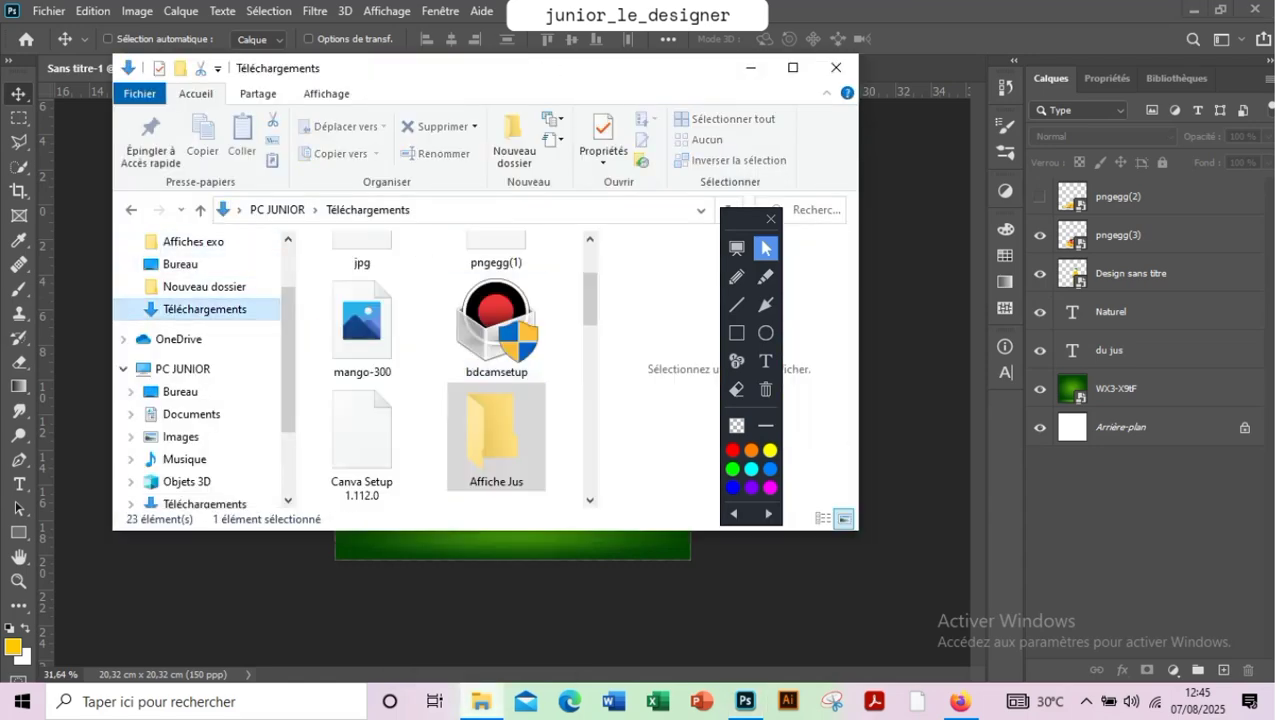
{"action": "left_click_drag", "start_coordinate": [590, 309], "coordinate": [590, 270]}
{"action": "left_click", "coordinate": [180, 264]}
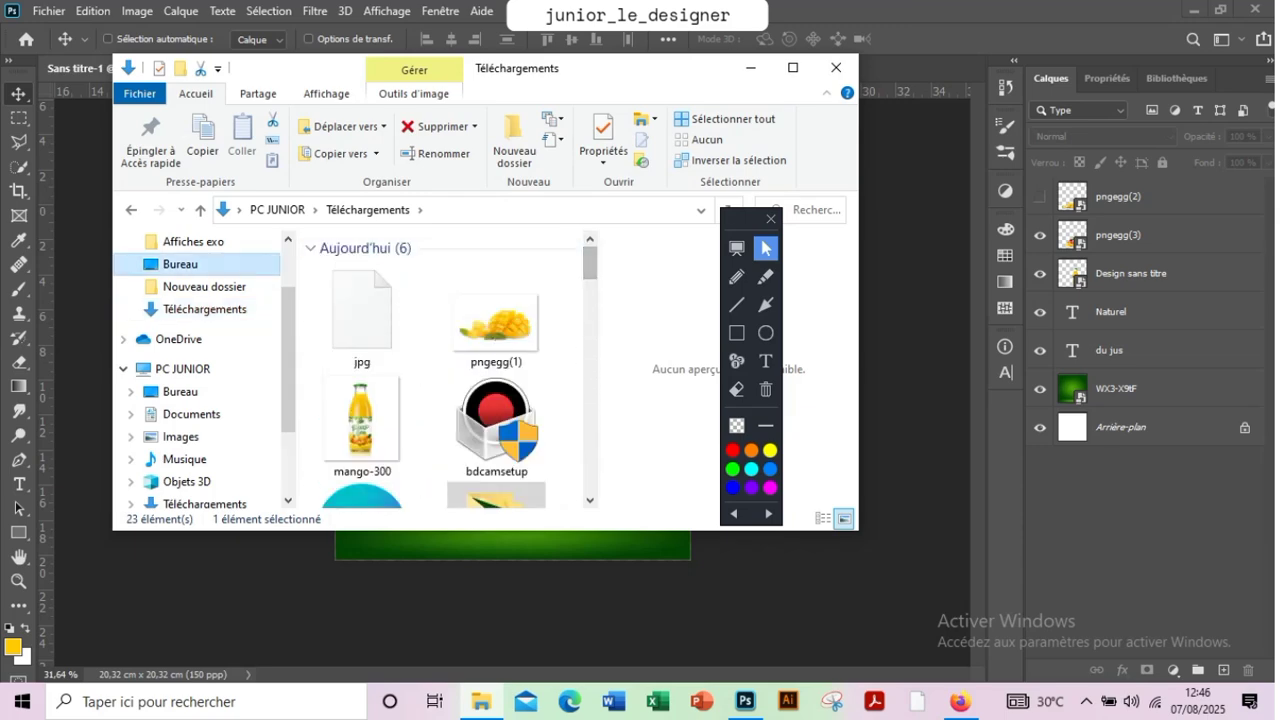
{"action": "left_click", "coordinate": [362, 290]}
{"action": "double_click", "coordinate": [362, 290]}
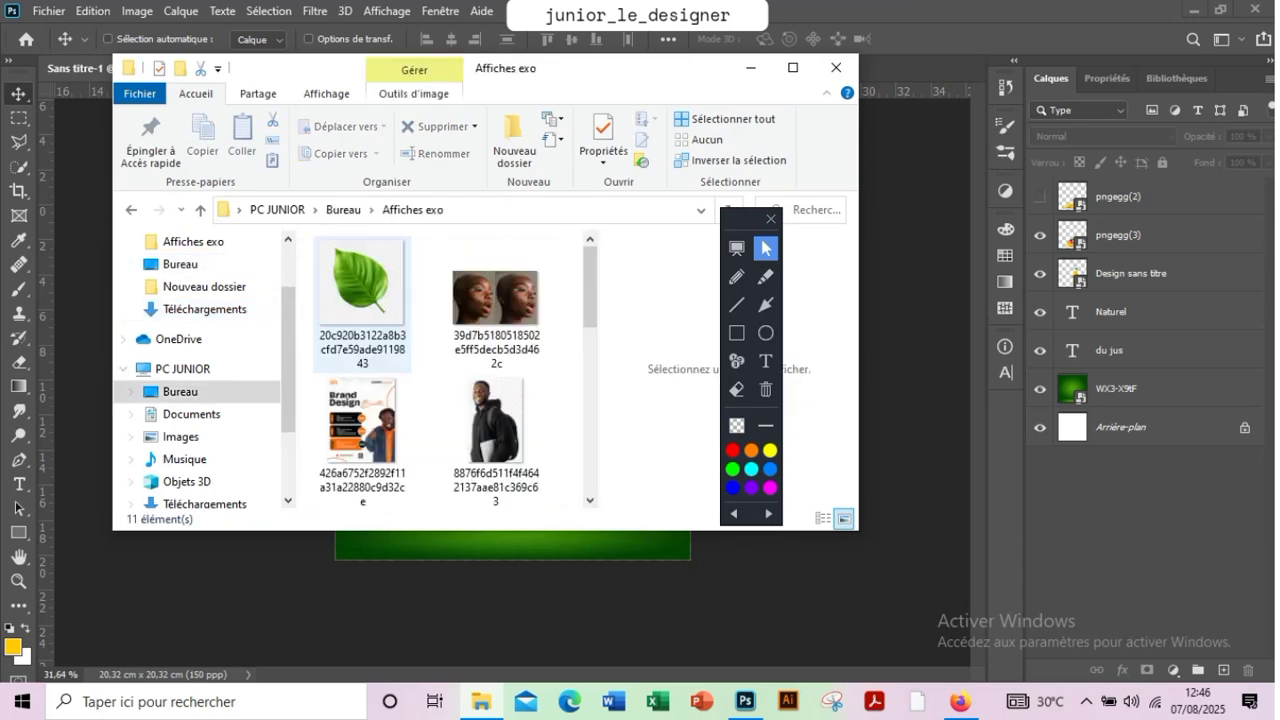
{"action": "left_click_drag", "start_coordinate": [362, 290], "coordinate": [470, 545]}
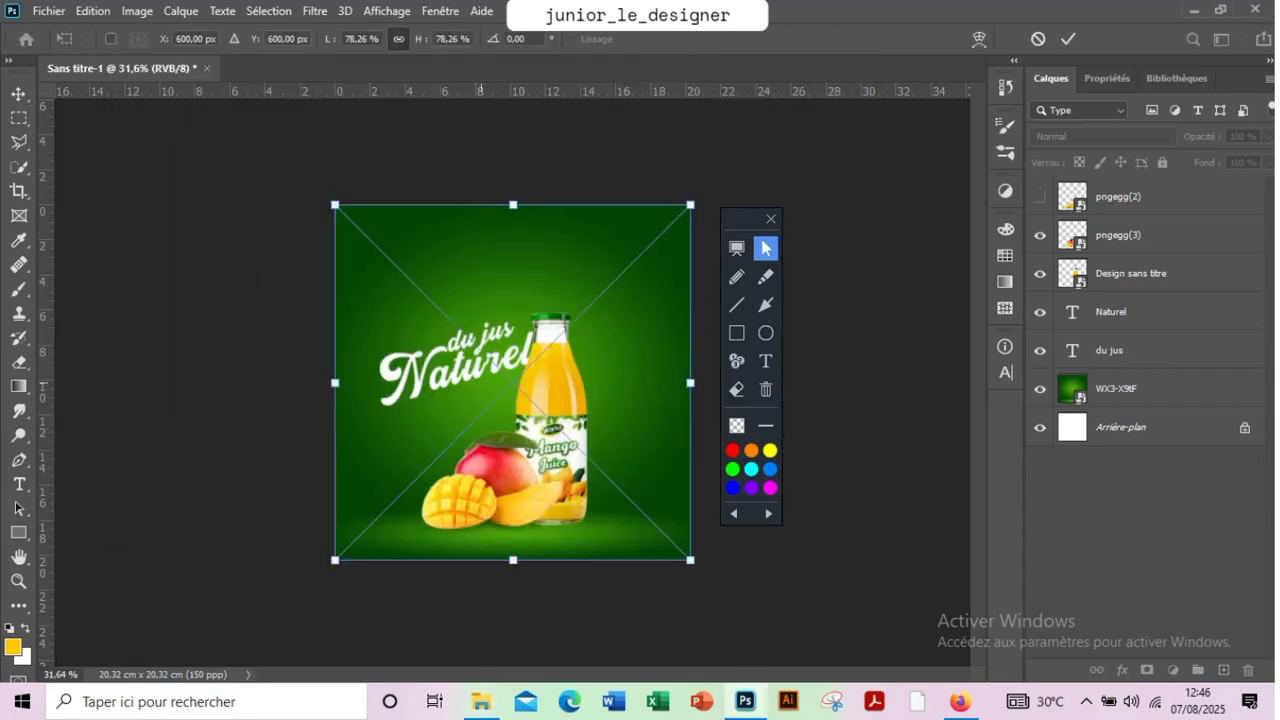
{"action": "key", "text": "Return"}
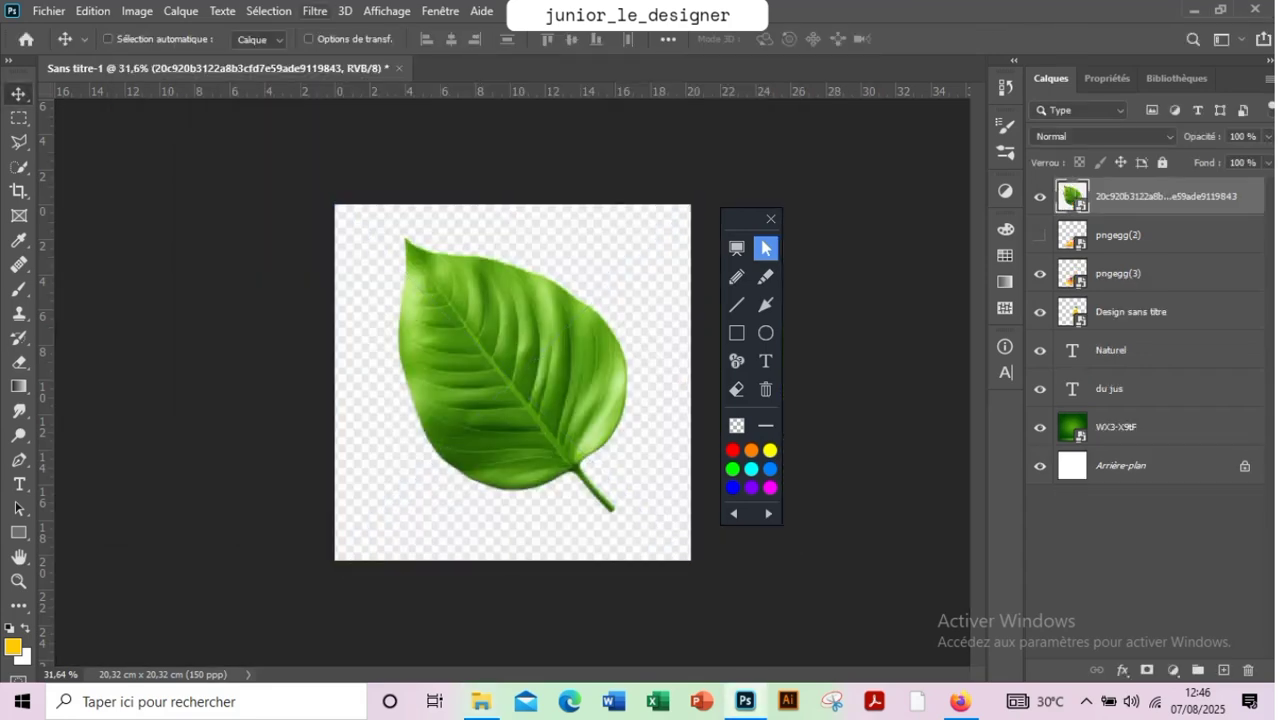
Mask out the leaf's background with Select and Mask, using subject selection and a raised edge contrast
{"action": "left_click", "coordinate": [268, 11]}
{"action": "left_click", "coordinate": [322, 257]}
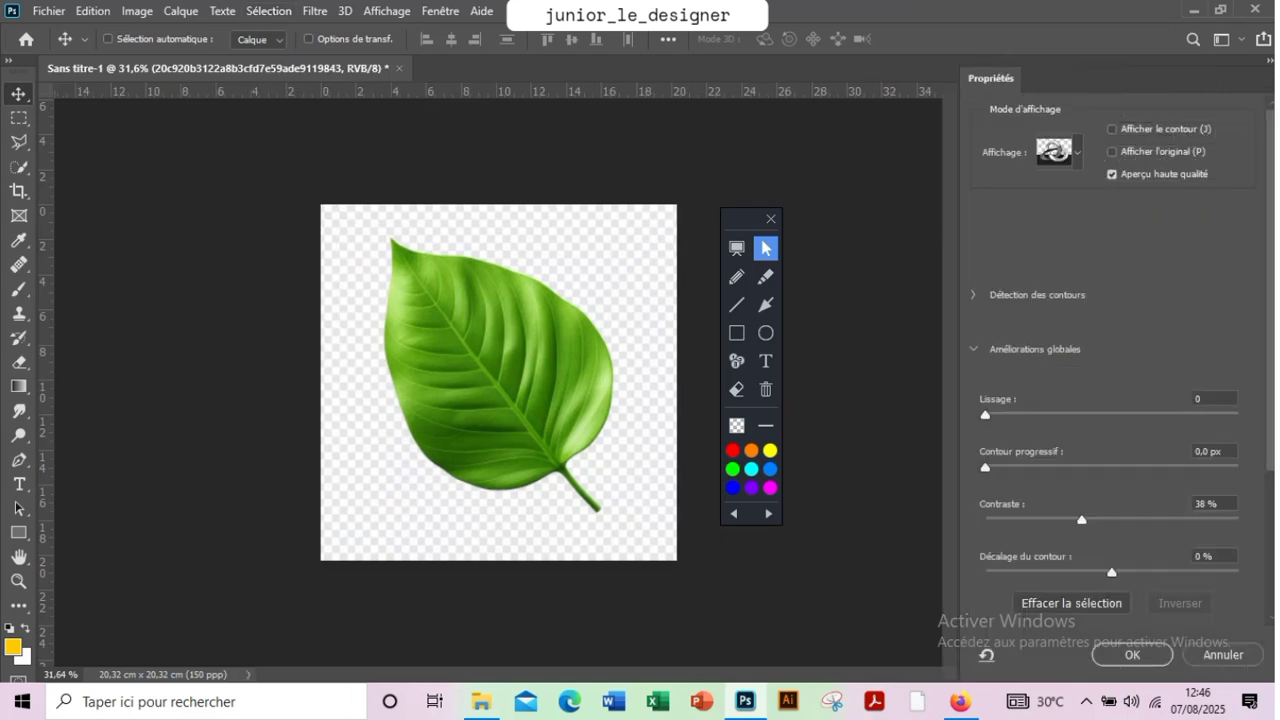
{"action": "left_click", "coordinate": [472, 39]}
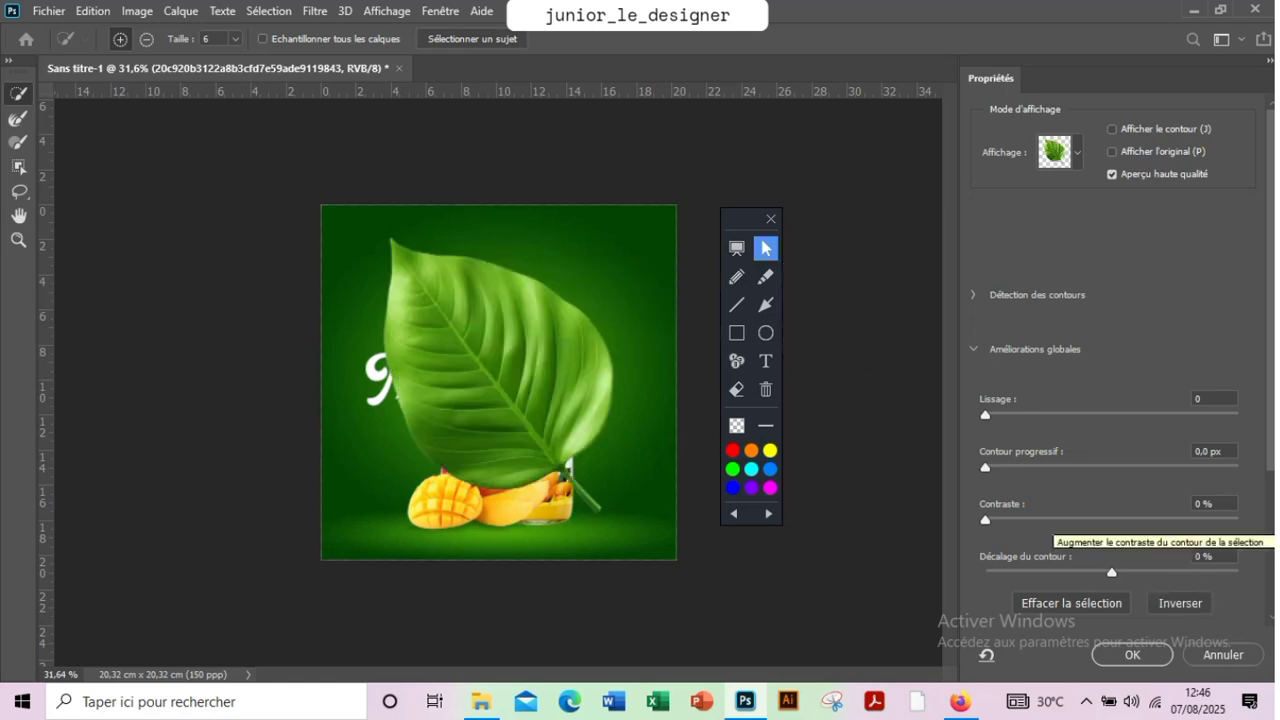
{"action": "left_click", "coordinate": [1129, 519]}
{"action": "key", "text": "Return"}
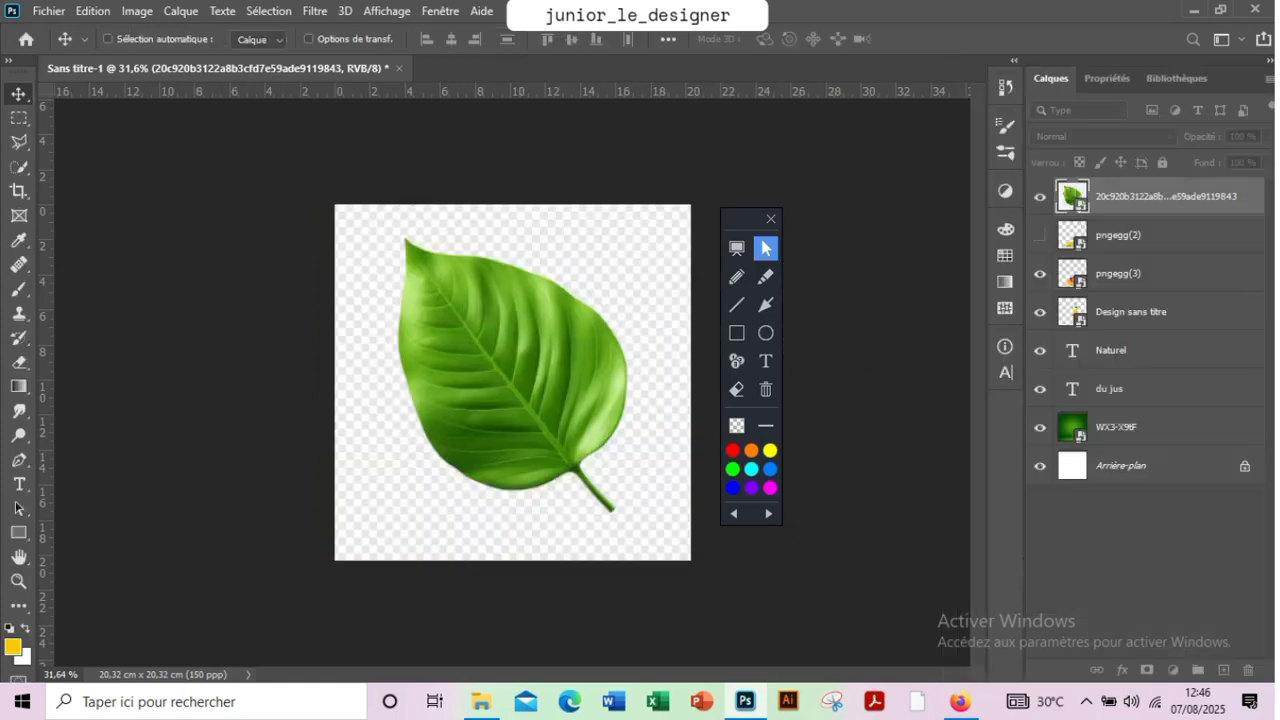
Scale the masked leaf to about 25% and place it above the slogan, just left of "du jus"
{"action": "left_click_drag", "start_coordinate": [549, 323], "coordinate": [549, 395]}
{"action": "key", "text": "ctrl+t"}
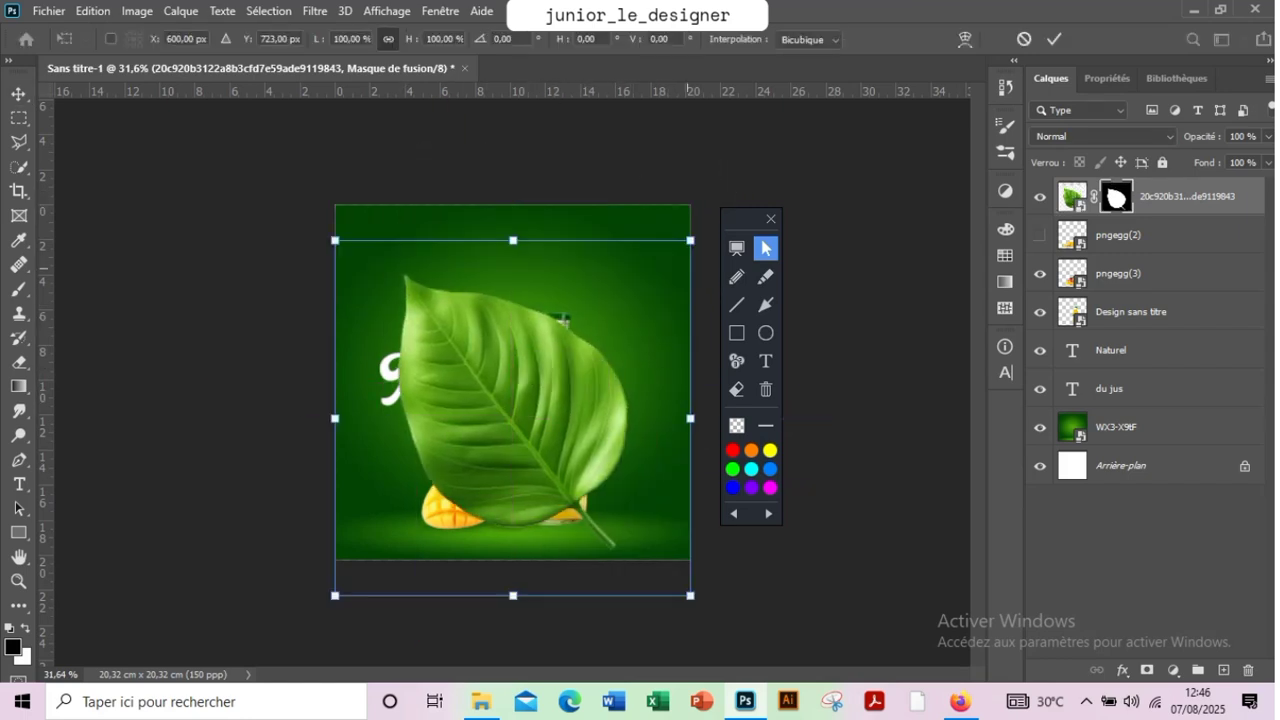
{"action": "left_click_drag", "start_coordinate": [690, 240], "coordinate": [427, 297]}
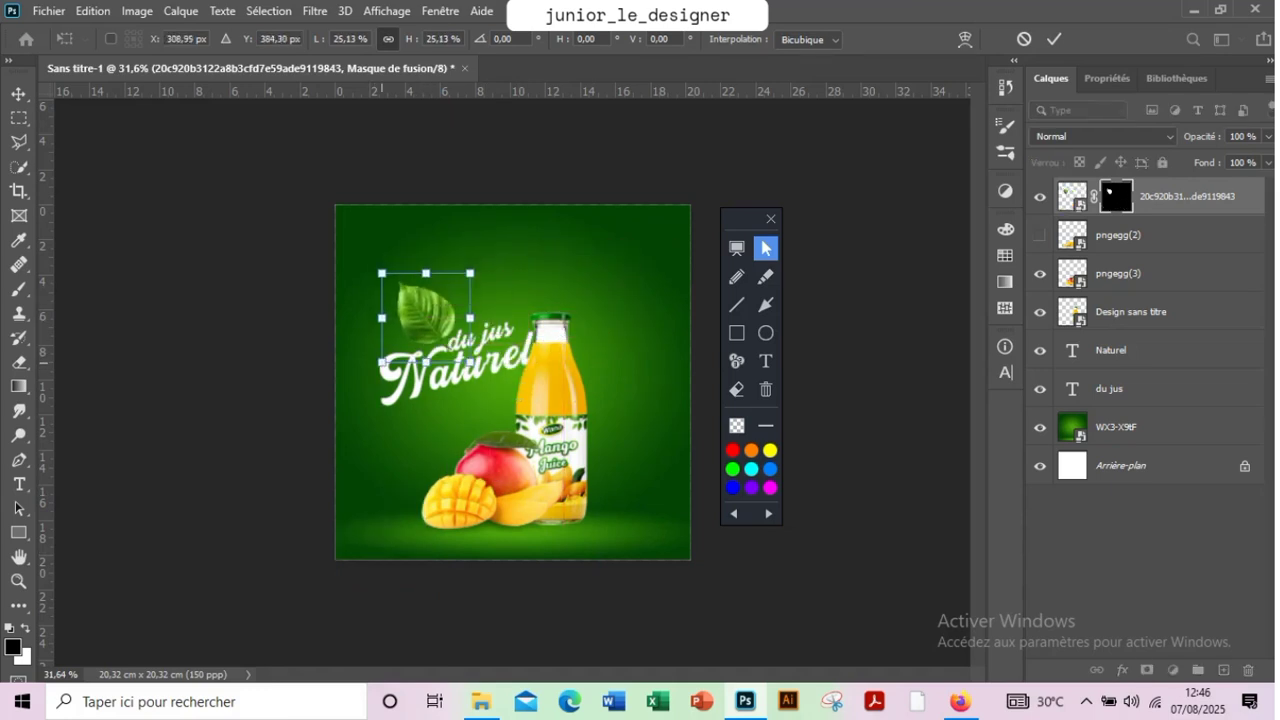
{"action": "left_click", "coordinate": [1054, 39]}
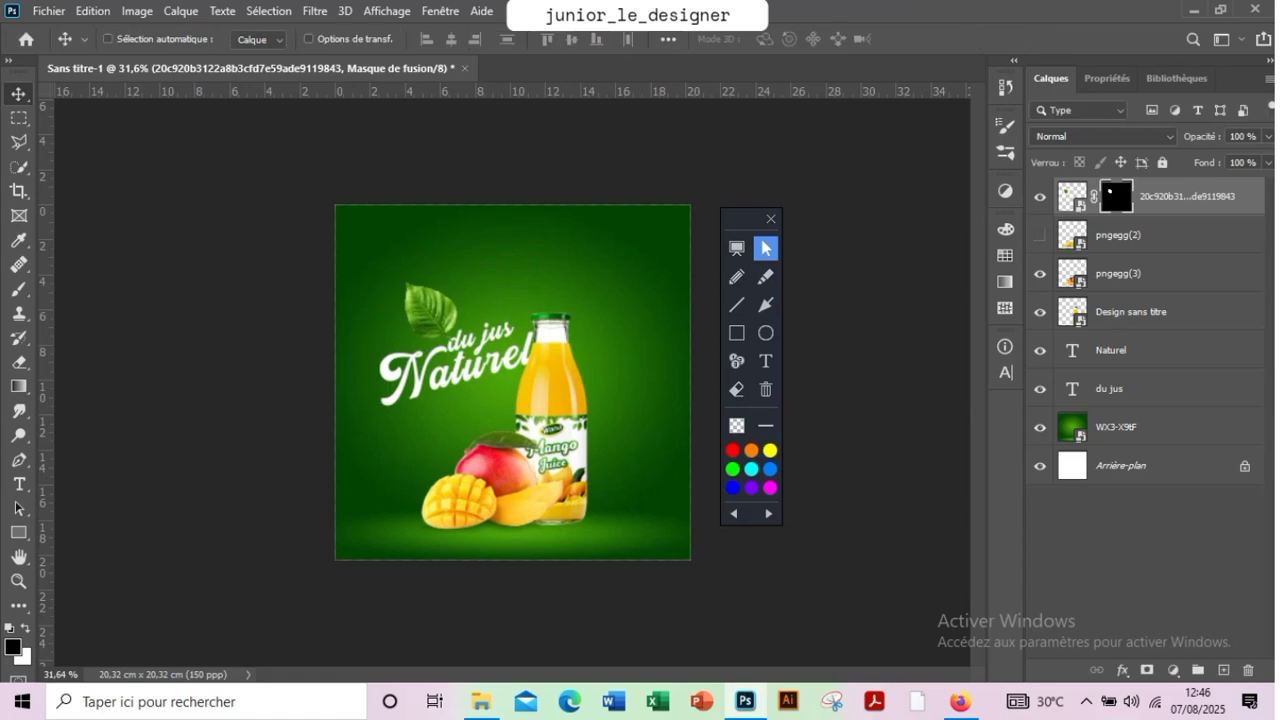
Duplicate the leaf layer and convert the copy to a smart object
{"action": "key", "text": "ctrl+j"}
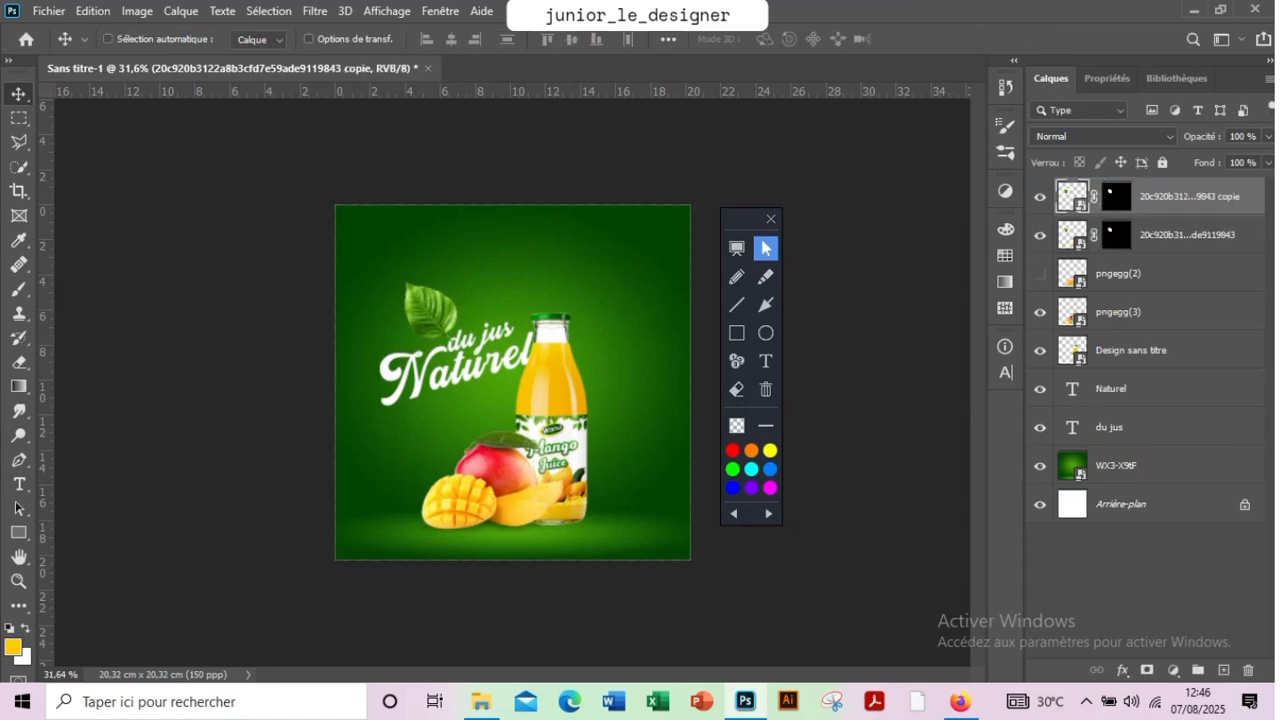
{"action": "right_click", "coordinate": [1200, 196]}
{"action": "left_click", "coordinate": [1000, 194]}
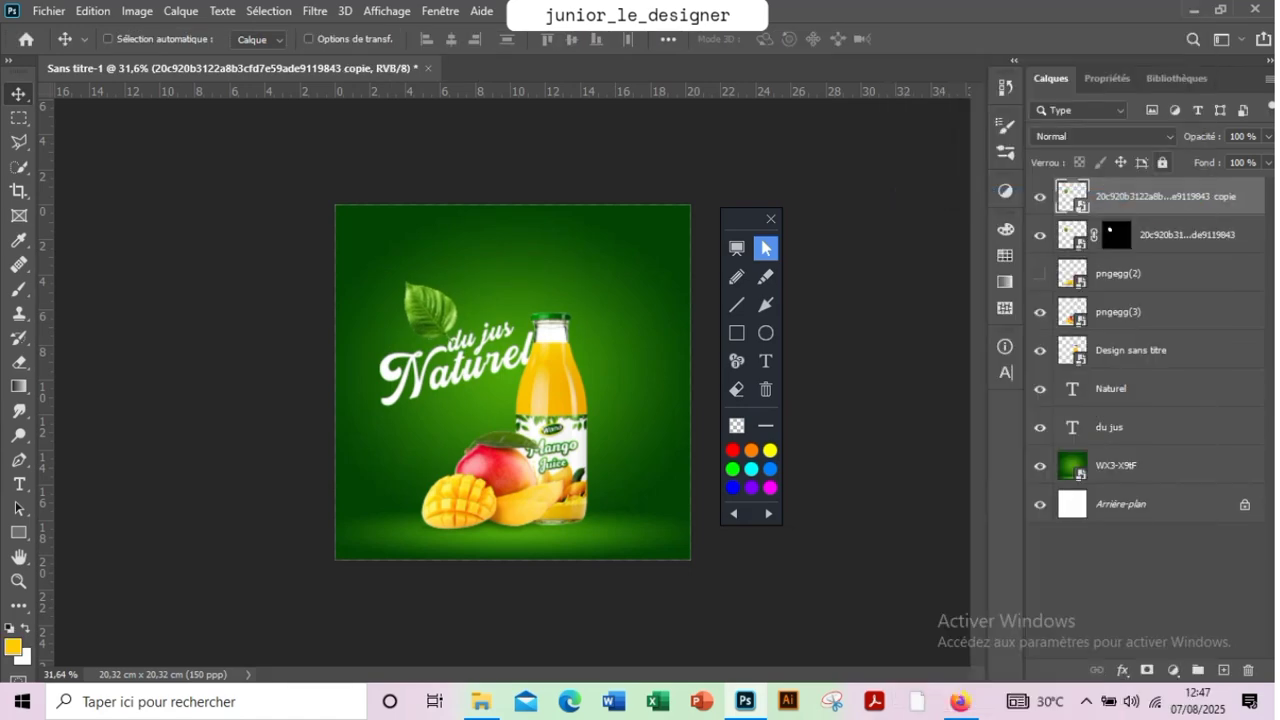
{"action": "left_click", "coordinate": [316, 11]}
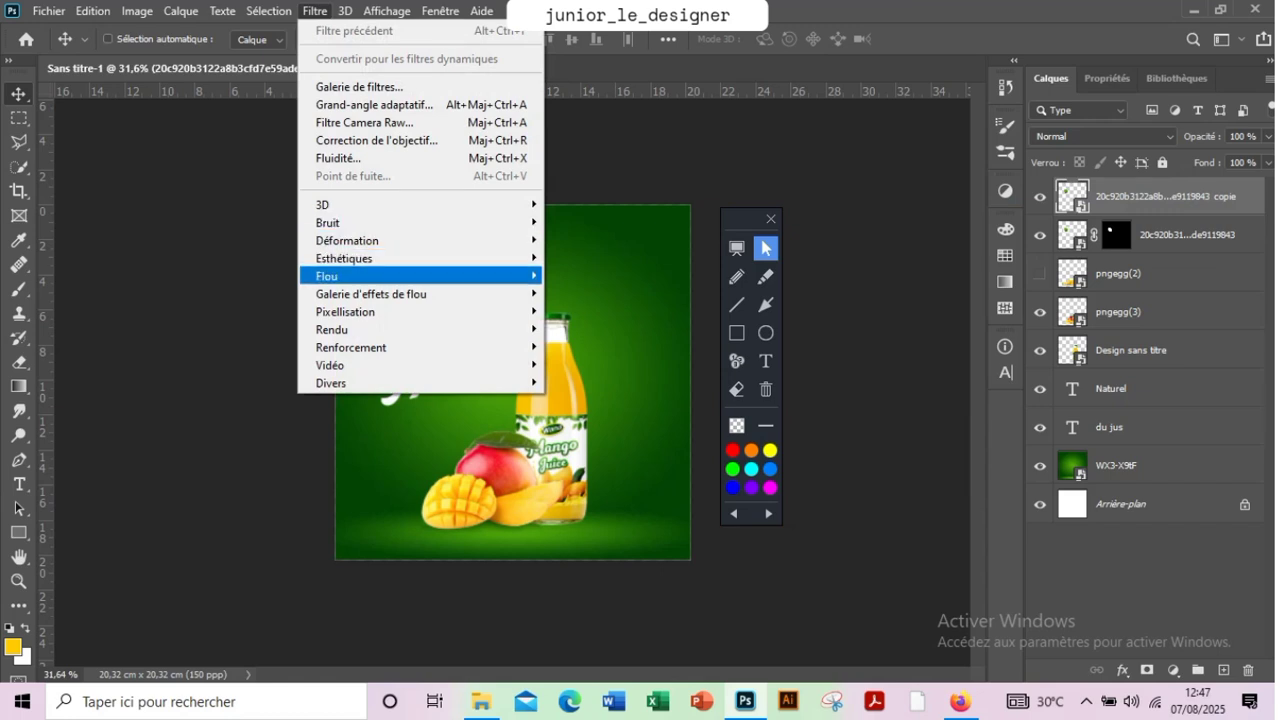
{"action": "mouse_move", "coordinate": [330, 276]}
{"action": "left_click", "coordinate": [595, 364]}
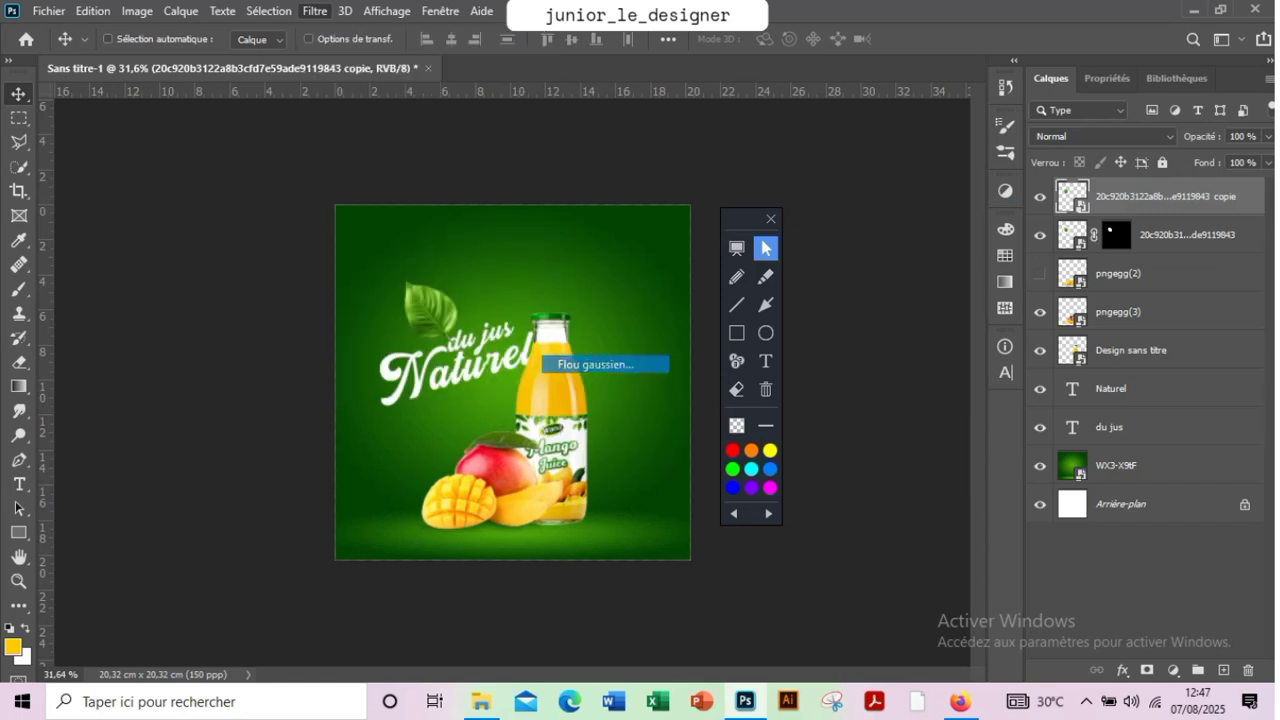
{"action": "mouse_move", "coordinate": [987, 403]}
{"action": "left_mouse_down"}
{"action": "mouse_move", "coordinate": [1073, 403]}
{"action": "mouse_move", "coordinate": [944, 403]}
{"action": "mouse_move", "coordinate": [980, 403]}
{"action": "left_mouse_up"}
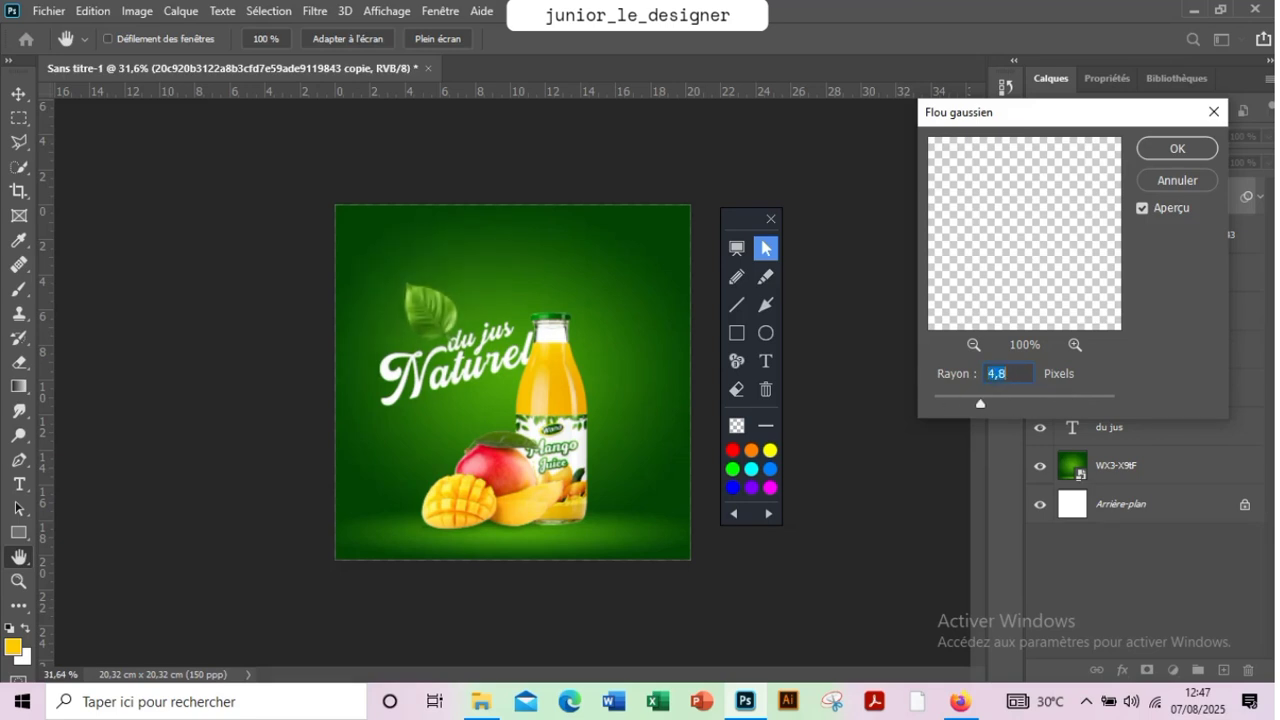
{"action": "left_click", "coordinate": [1177, 180]}
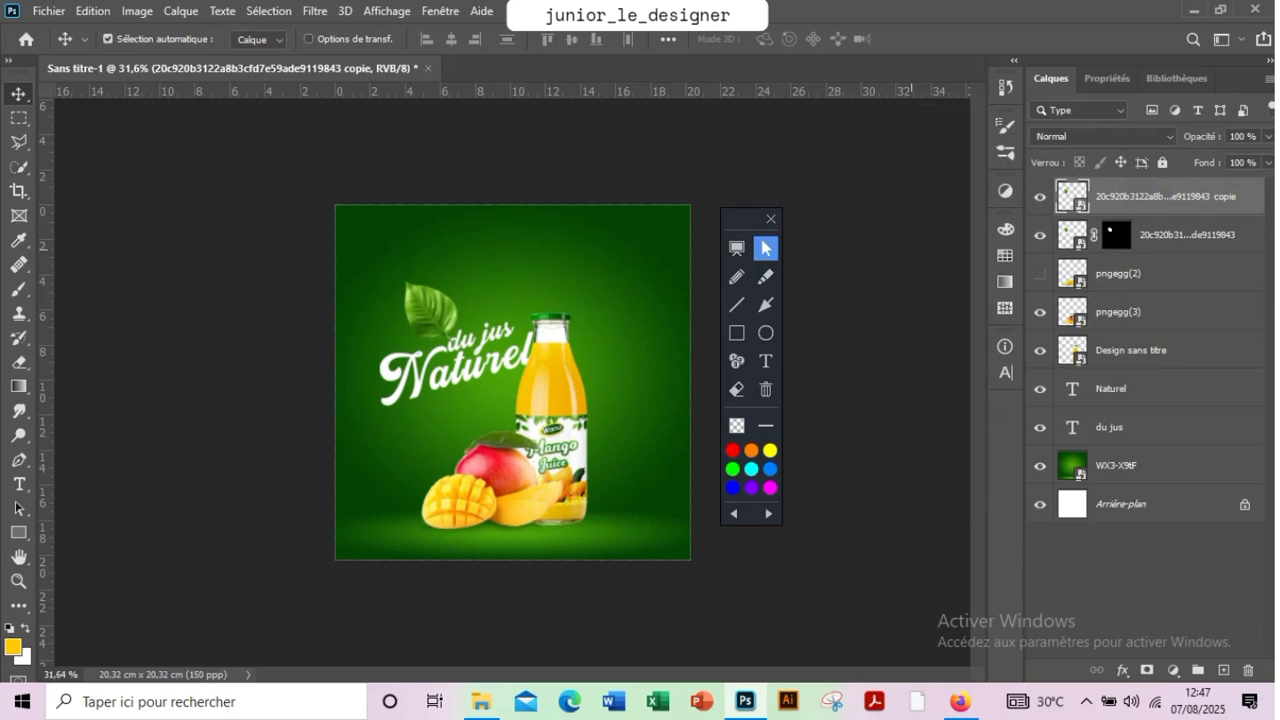
{"action": "key", "text": "ctrl+t"}
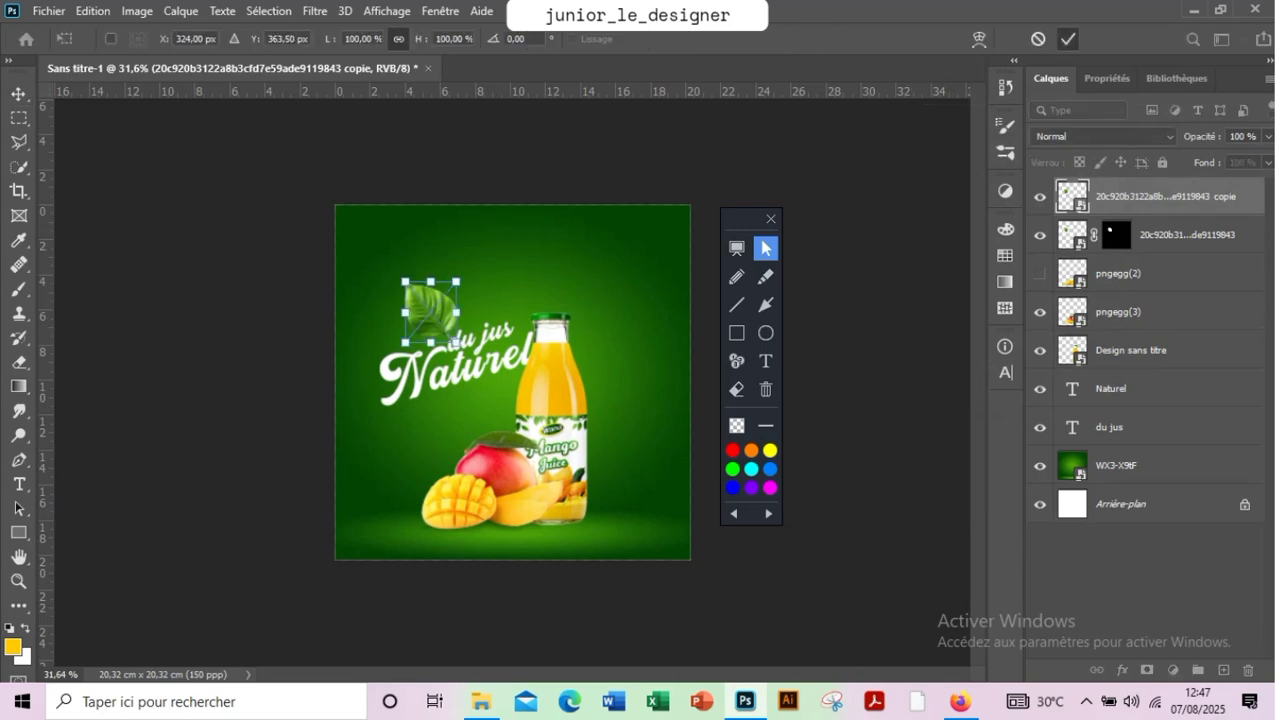
{"action": "left_click", "coordinate": [1068, 38]}
Try rasterizing the leaf copy and softening it with a Gaussian blur of 2.4 pixels
{"action": "right_click", "coordinate": [1163, 198]}
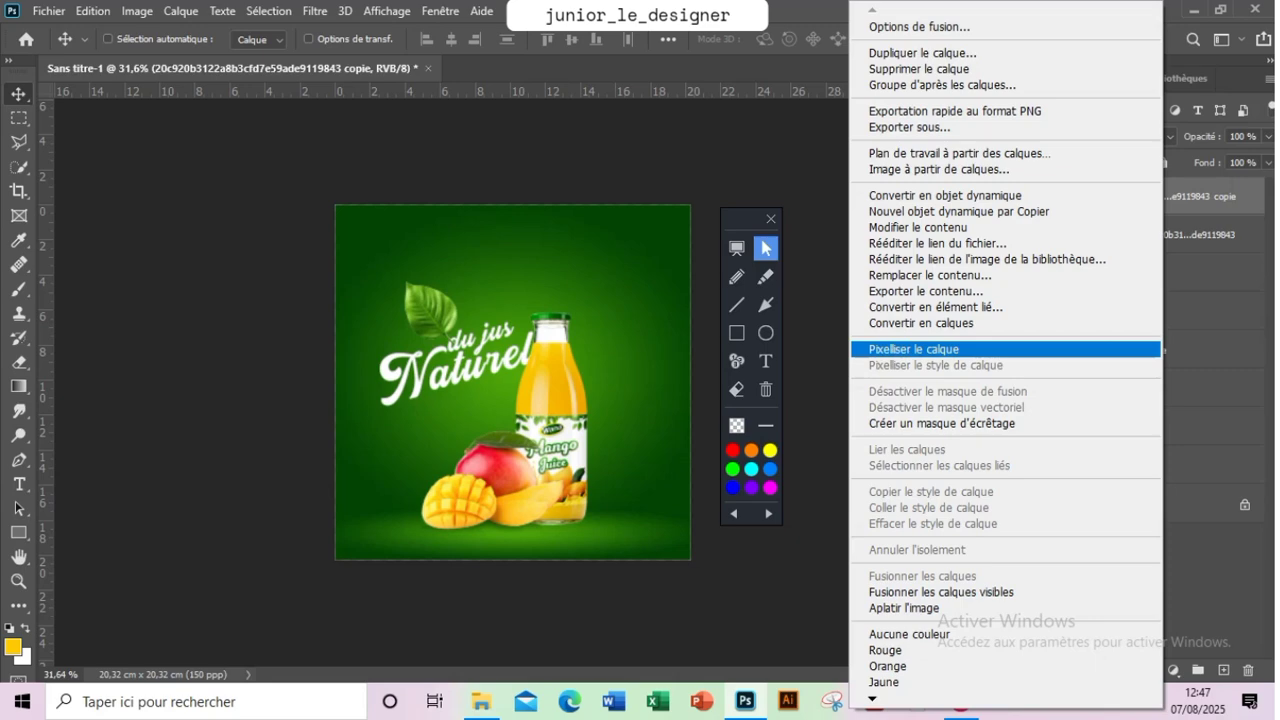
{"action": "left_click", "coordinate": [913, 349]}
{"action": "left_click", "coordinate": [315, 11]}
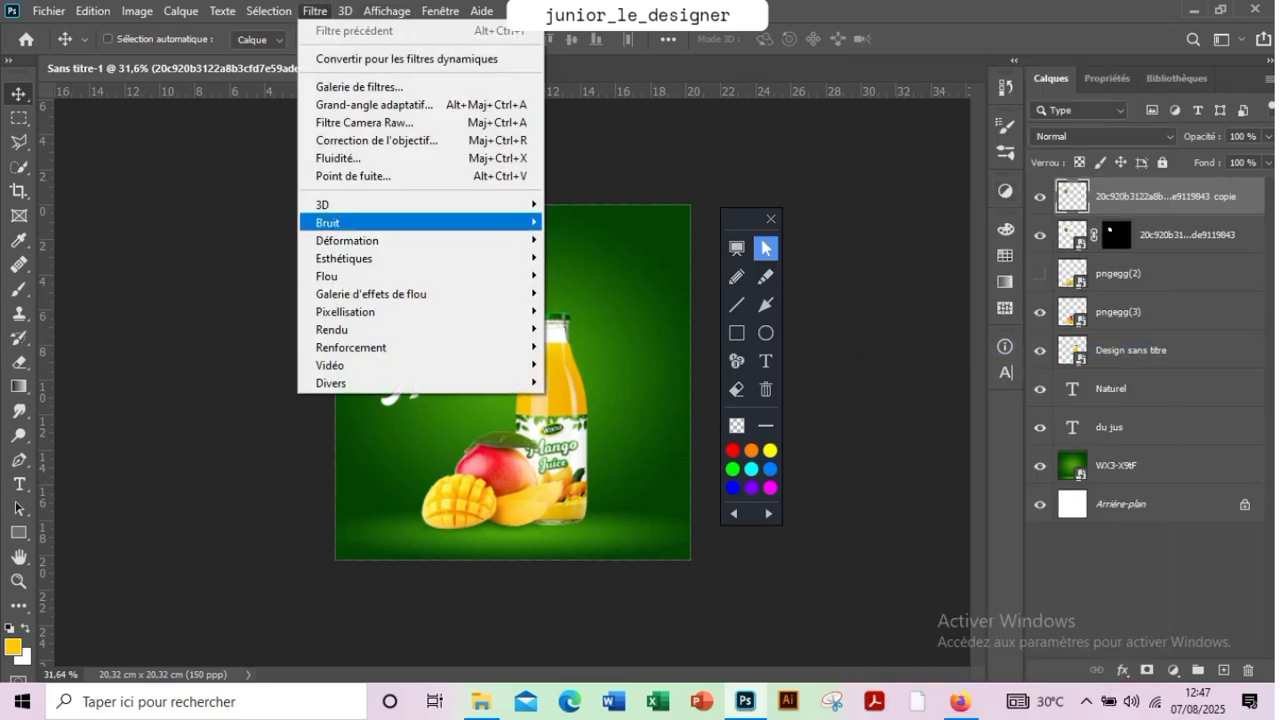
{"action": "mouse_move", "coordinate": [400, 276]}
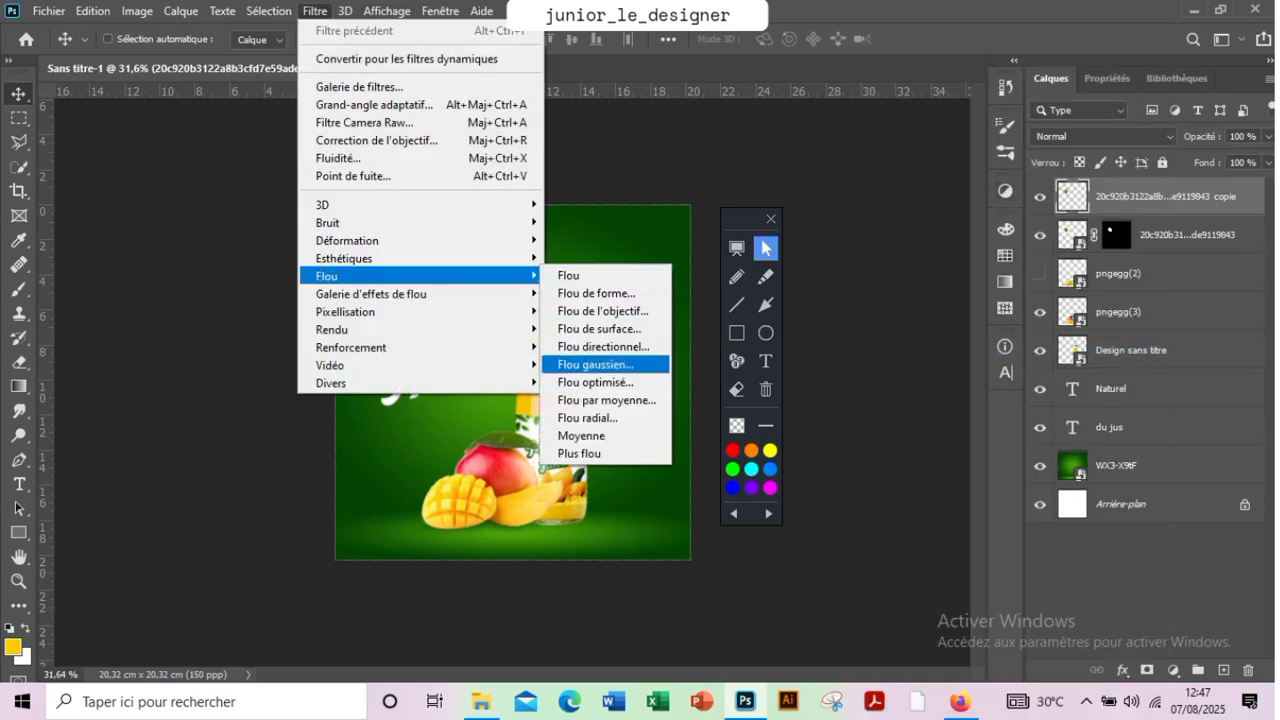
{"action": "left_click", "coordinate": [595, 364]}
{"action": "left_click_drag", "start_coordinate": [986, 403], "coordinate": [951, 403]}
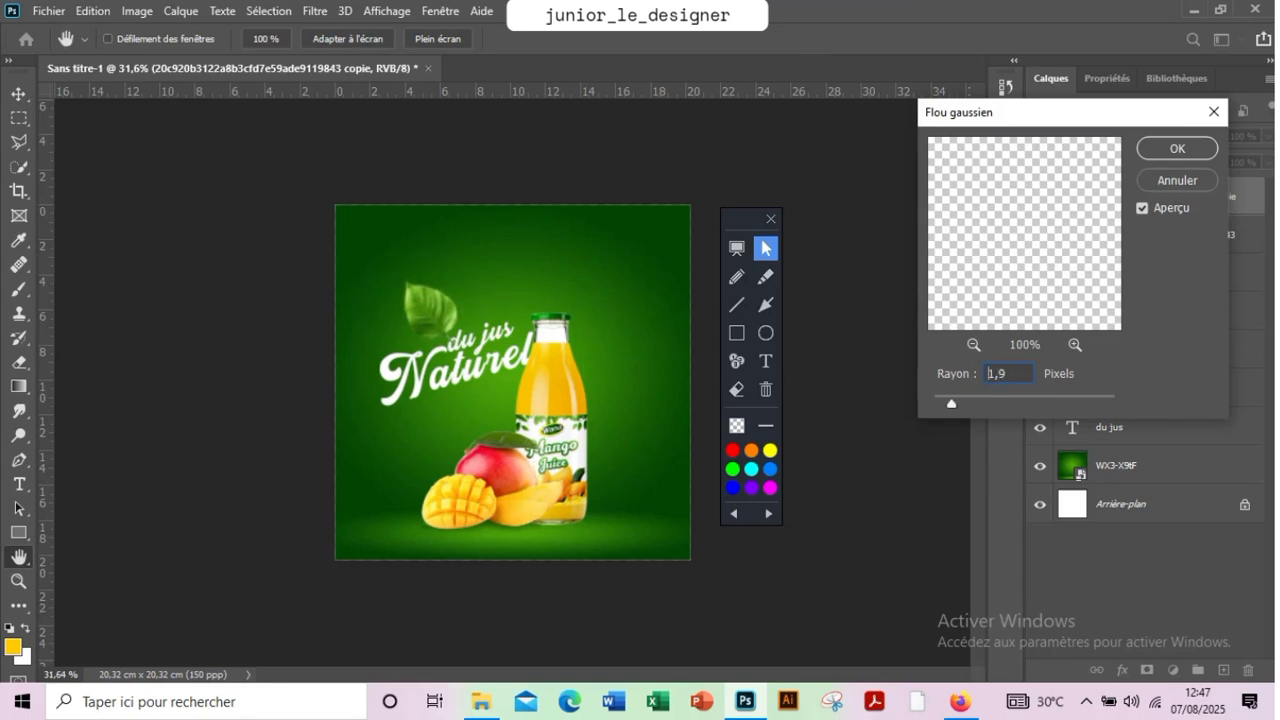
{"action": "double_click", "coordinate": [990, 373]}
{"action": "left_click", "coordinate": [1162, 150]}
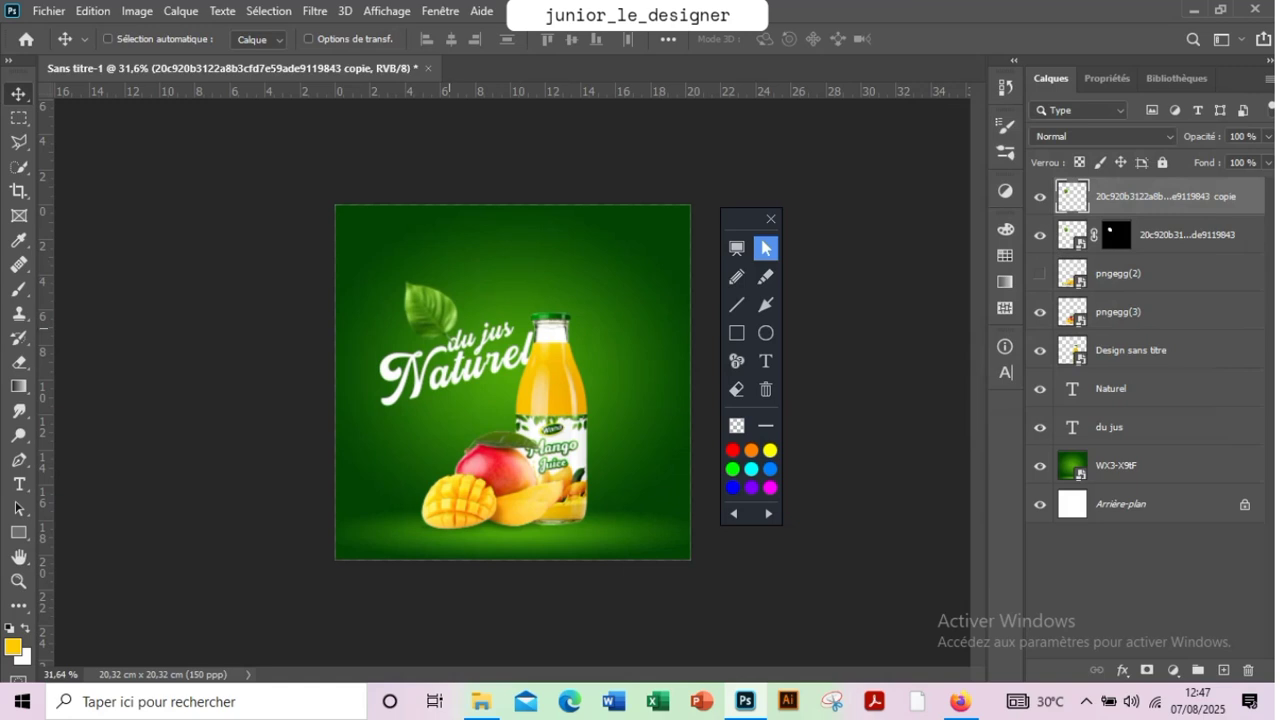
Scale the blurred leaf copy to about 73%, place it beside the bottle's neck, and hide the original leaf layer
{"action": "key", "text": "ctrl+t"}
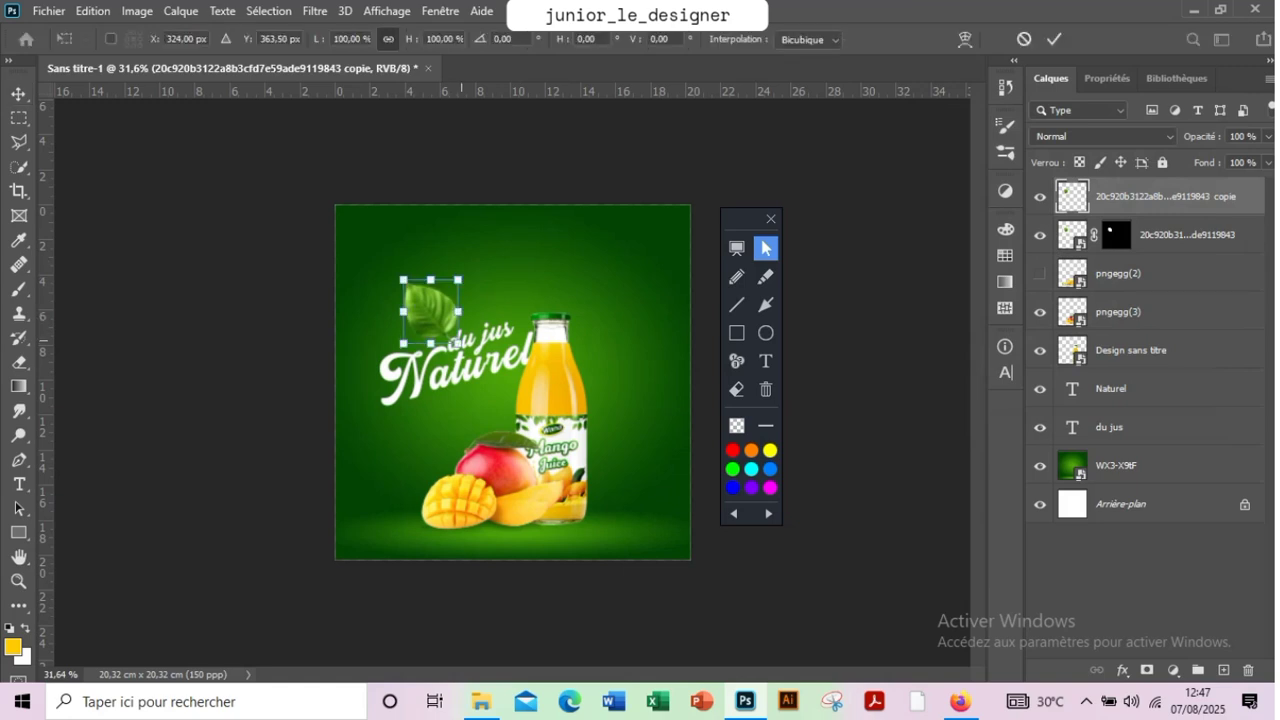
{"action": "left_click_drag", "start_coordinate": [456, 343], "coordinate": [514, 314]}
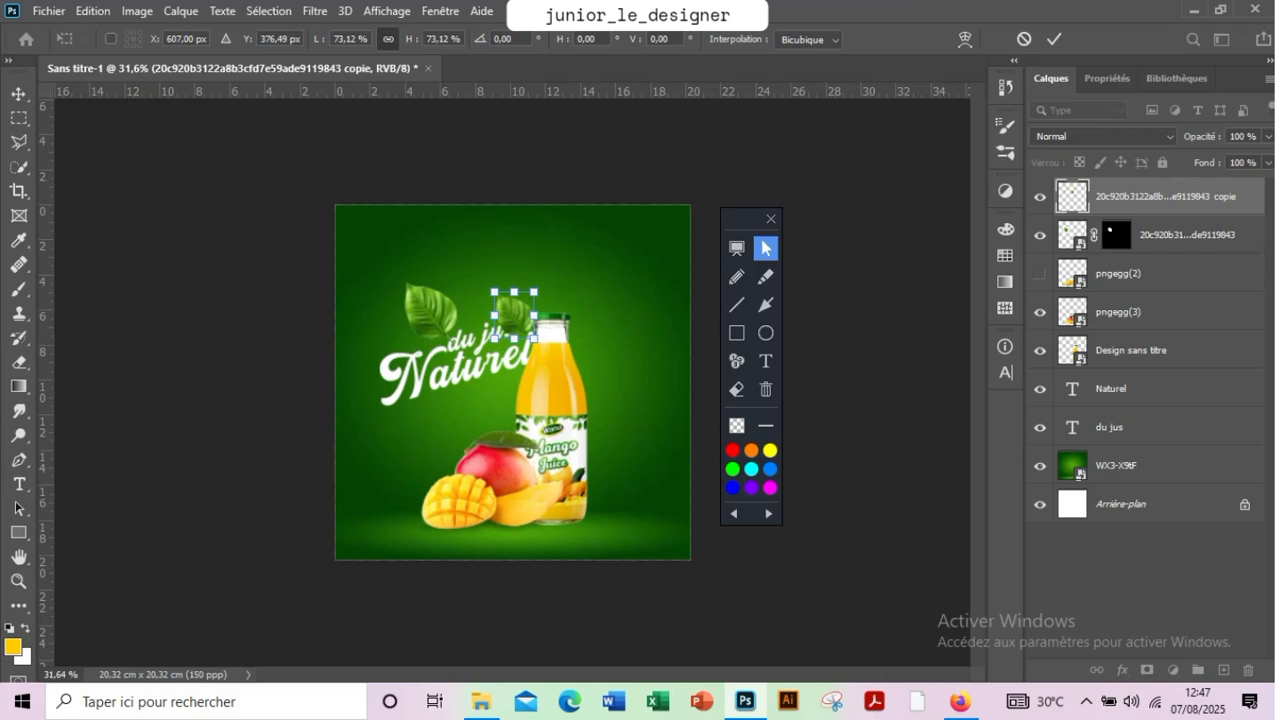
{"action": "left_click", "coordinate": [1040, 236]}
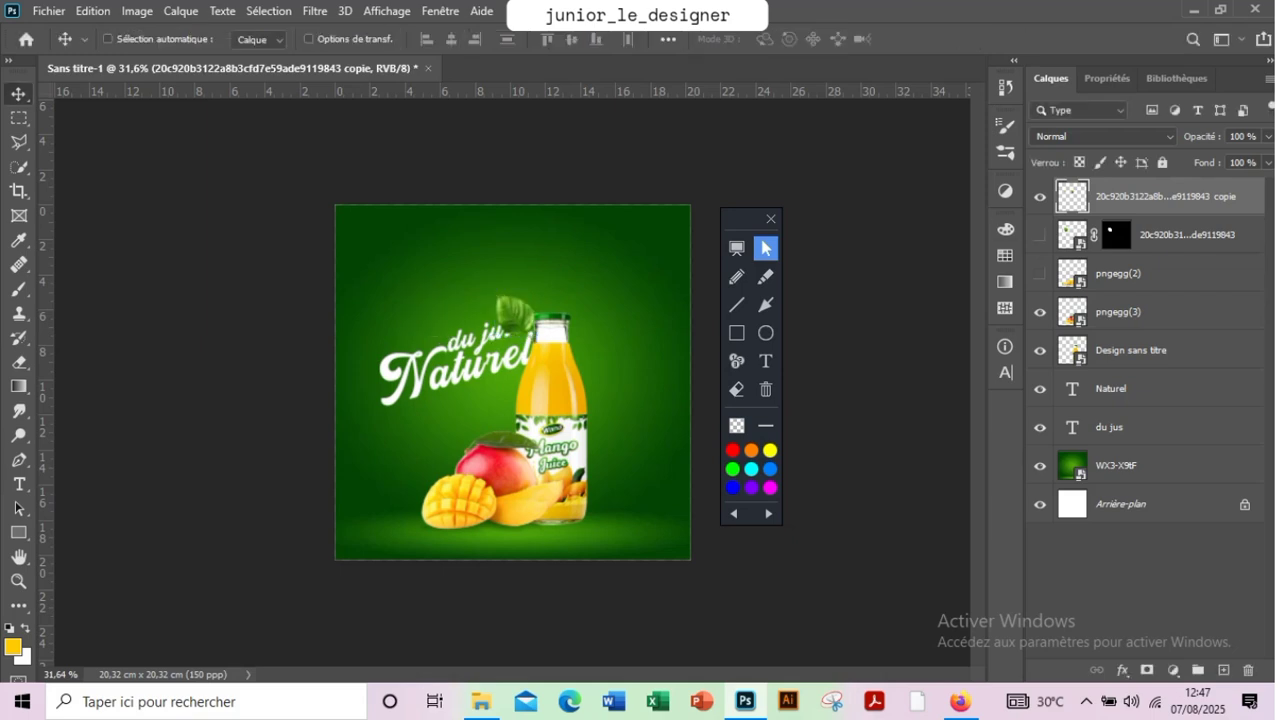
Undo the leaf copy's edits back to the masked duplicate
{"action": "key", "text": "ctrl+z"}
{"action": "key", "text": "ctrl+z"}
{"action": "key", "text": "ctrl+z"}
{"action": "key", "text": "ctrl+z"}
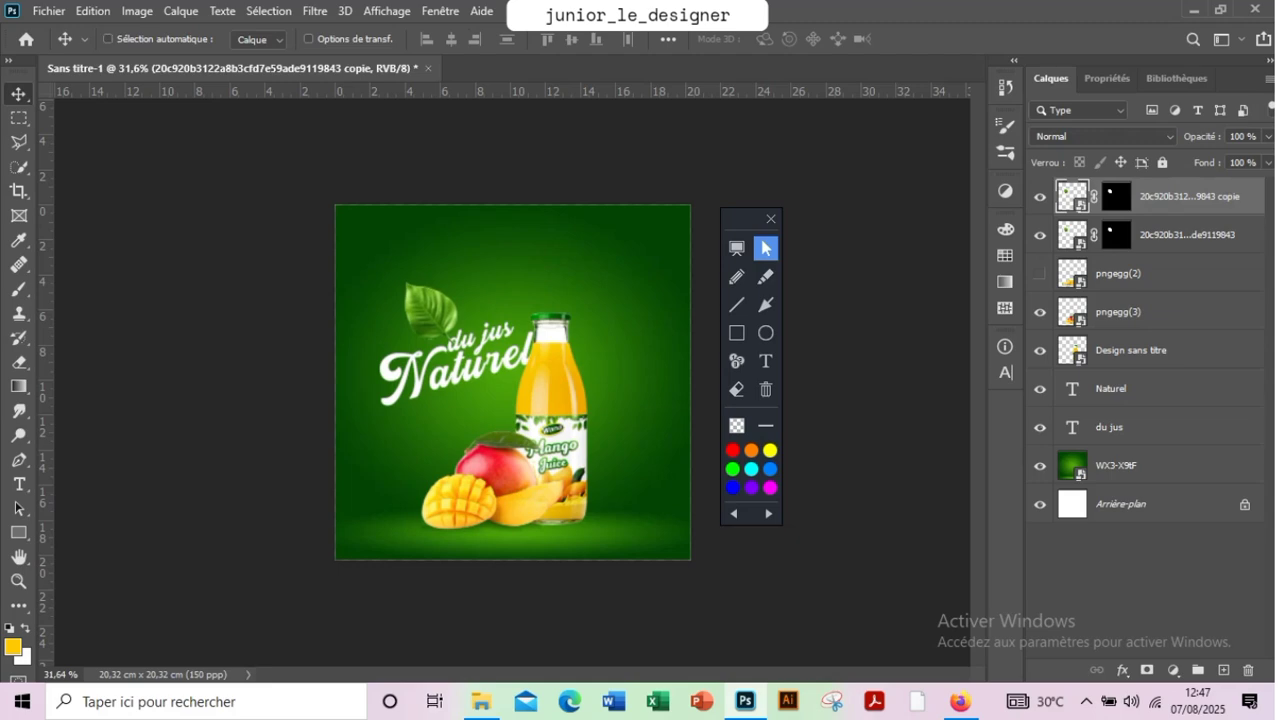
Hide the original leaf layer and convert the masked leaf copy to a smart object
{"action": "right_click", "coordinate": [1190, 196]}
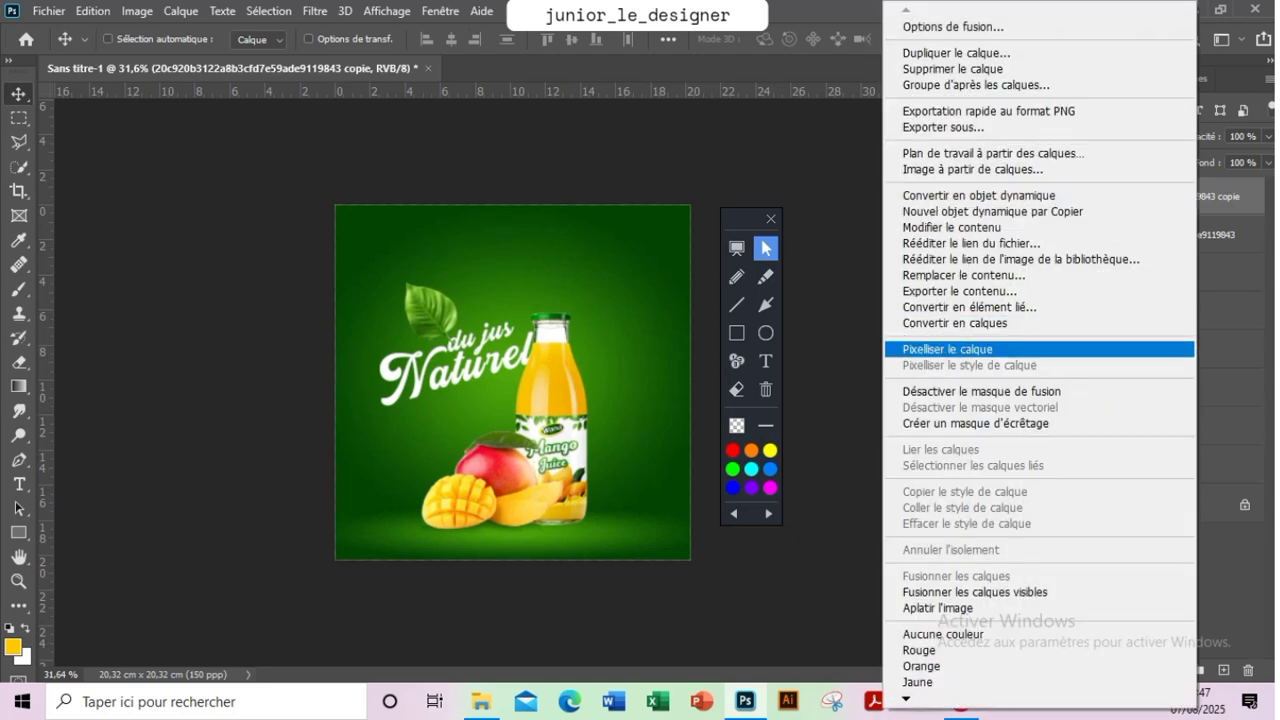
{"action": "key", "text": "Escape"}
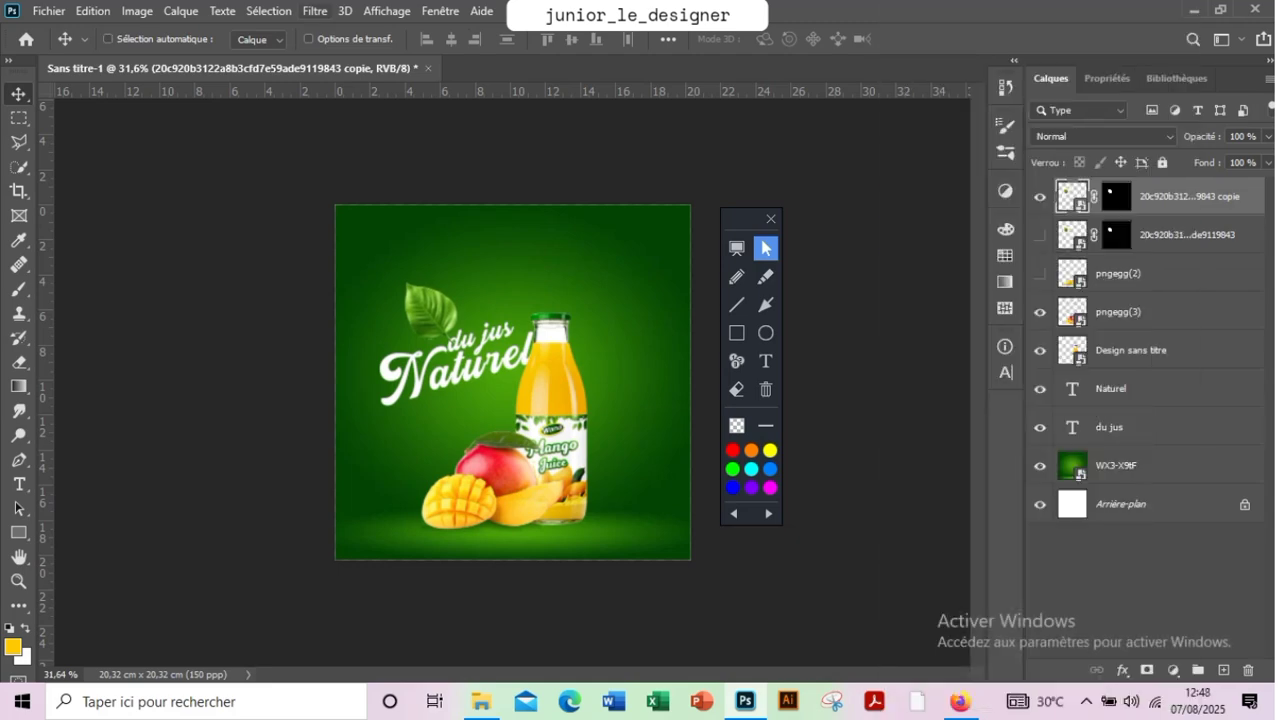
{"action": "right_click", "coordinate": [1190, 196]}
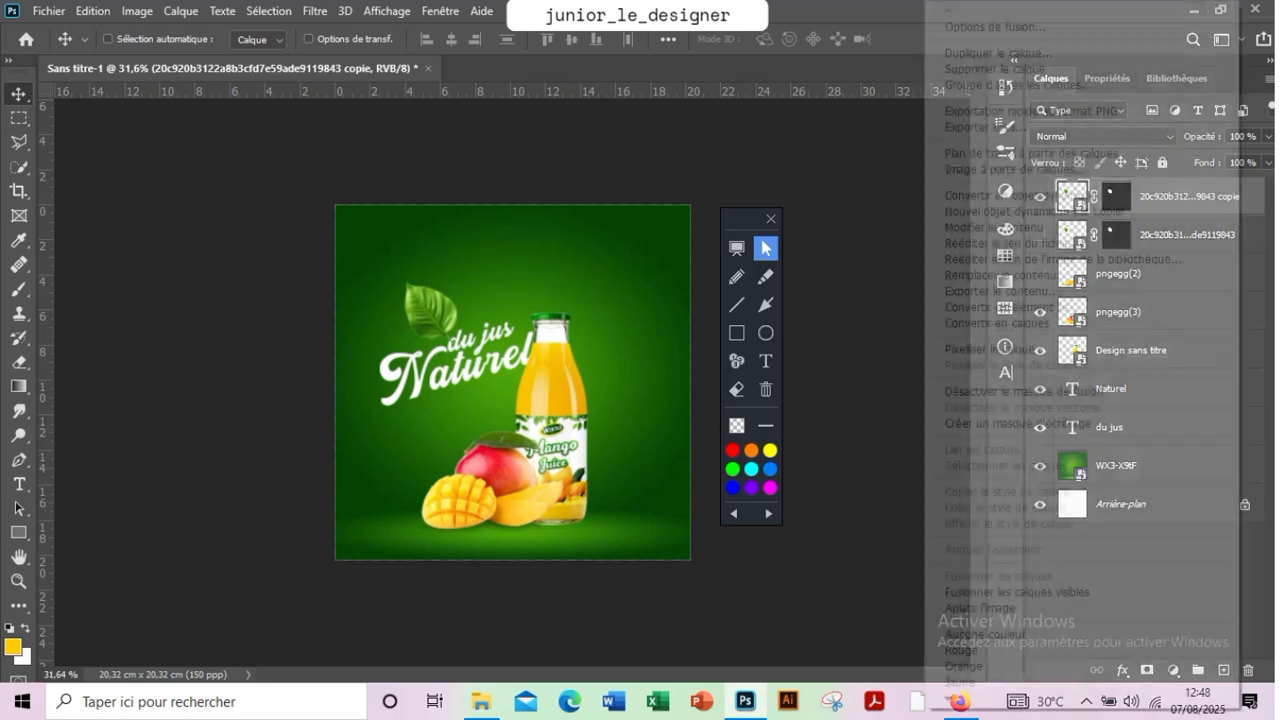
{"action": "left_click", "coordinate": [1020, 196]}
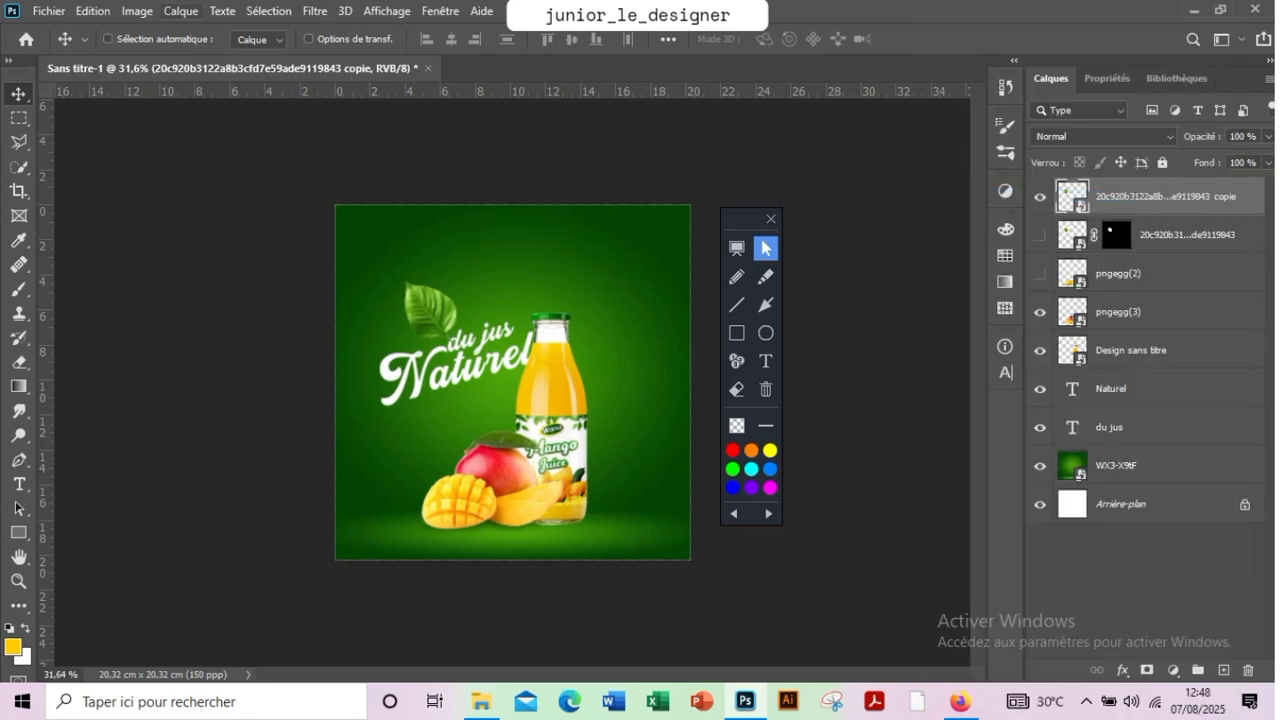
Apply a Gaussian blur with a radius of 6.8 pixels to the leaf copy
{"action": "left_click", "coordinate": [315, 10]}
{"action": "mouse_move", "coordinate": [400, 276]}
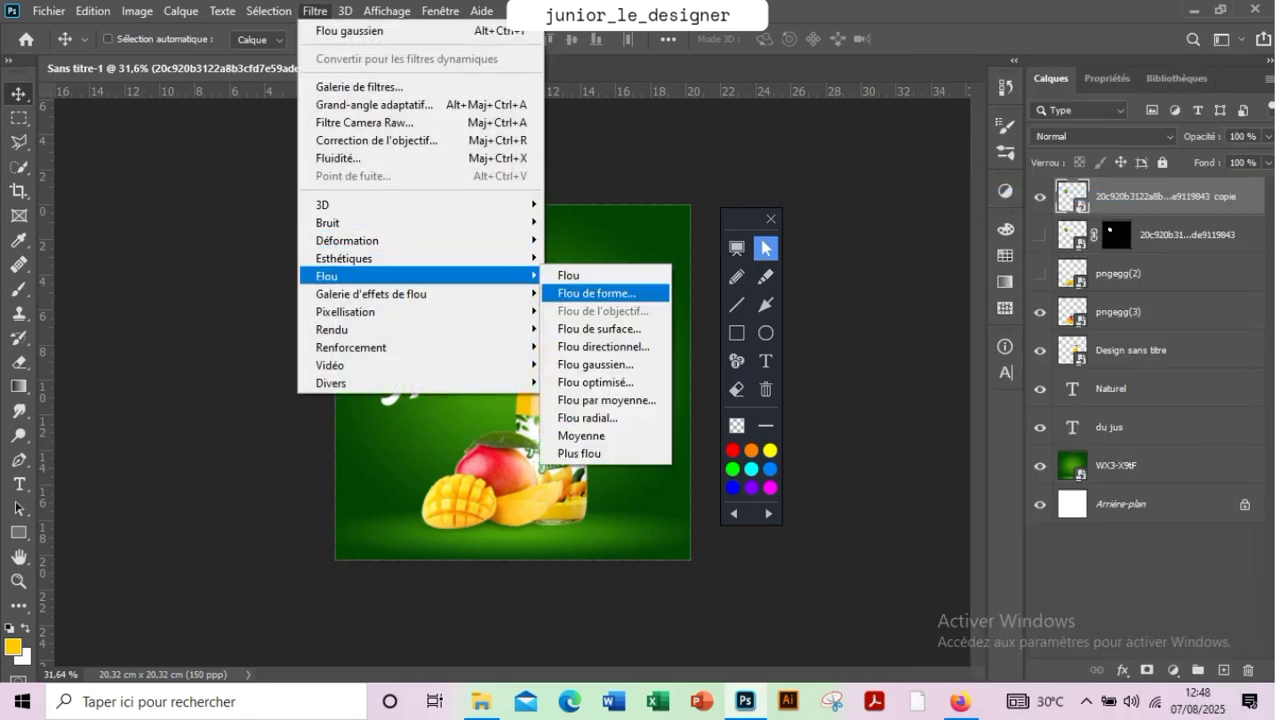
{"action": "left_click", "coordinate": [606, 364]}
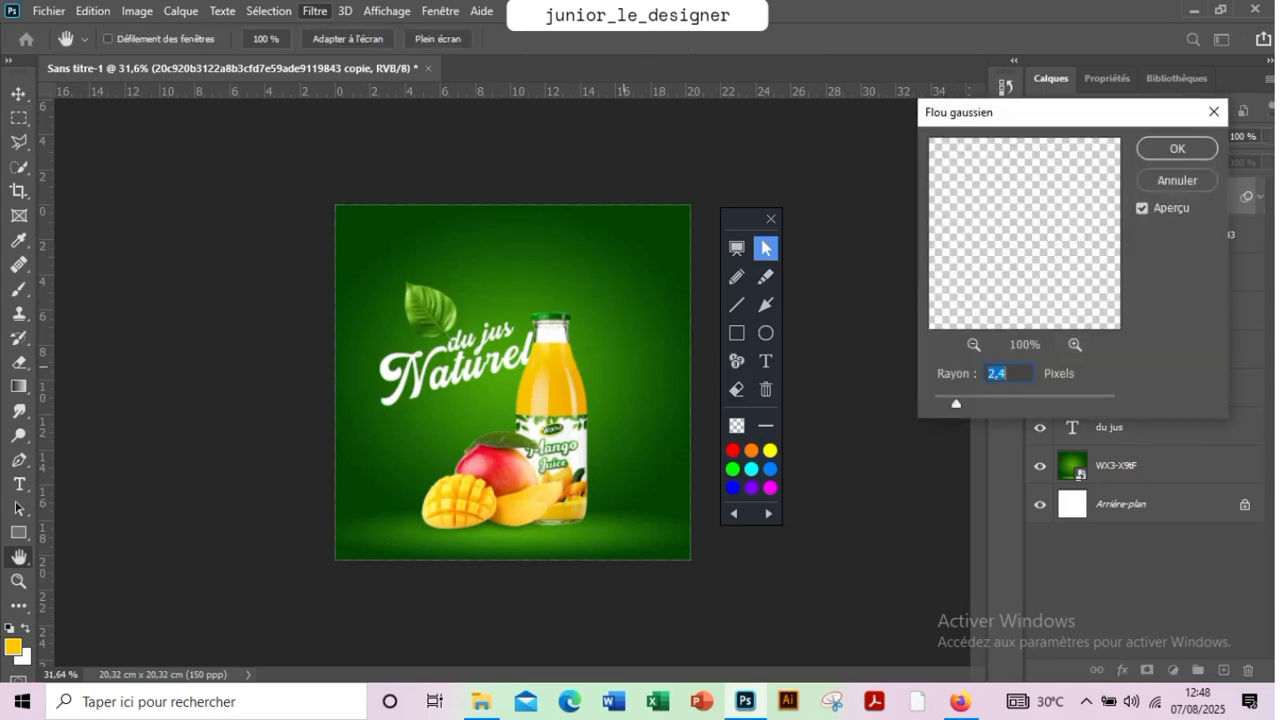
{"action": "left_click_drag", "start_coordinate": [956, 403], "coordinate": [995, 403]}
{"action": "key", "text": "Down"}
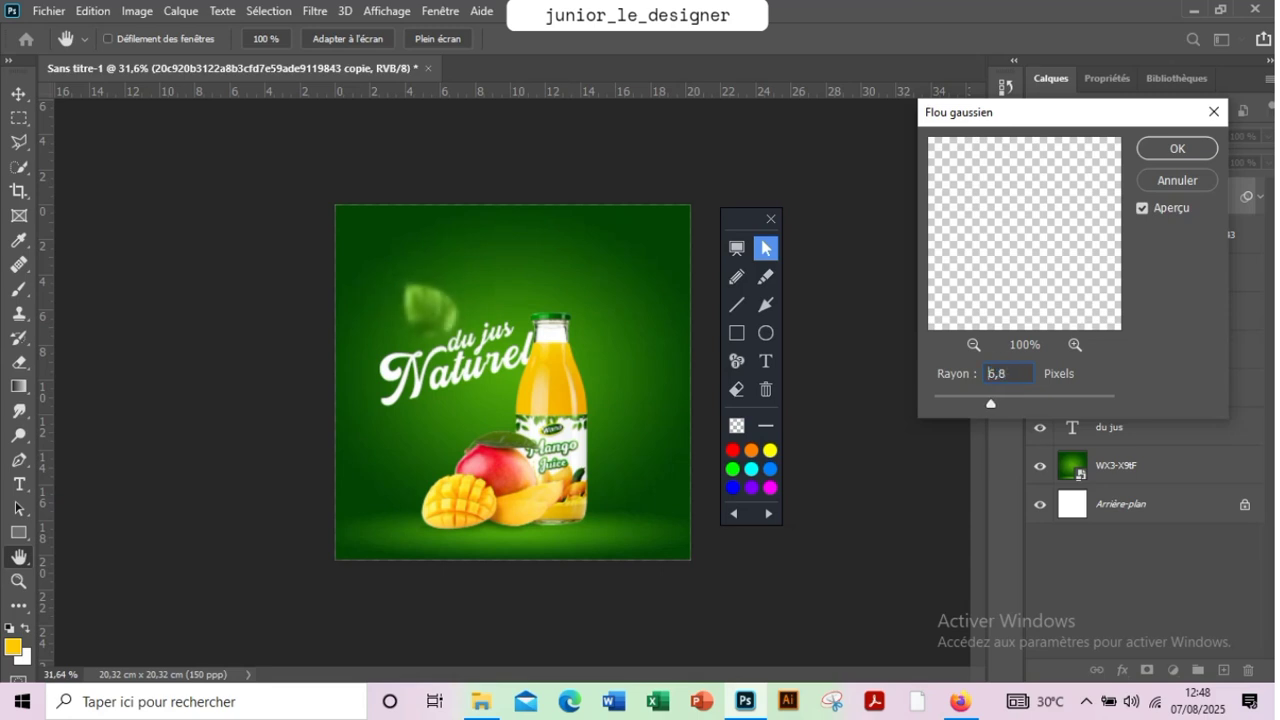
{"action": "key", "text": "Return"}
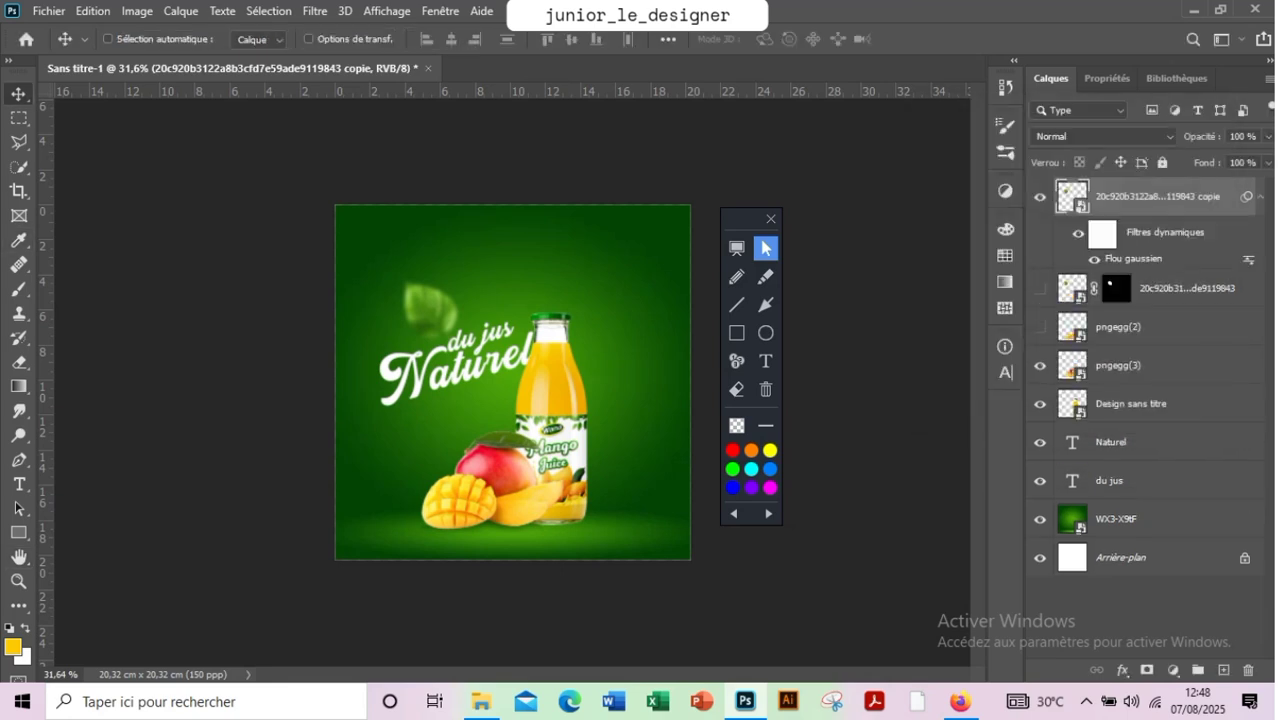
Move the blurred leaf down beside "du jus", just above the start of "Naturel", keeping its layer at the top of the stack
{"action": "left_click_drag", "start_coordinate": [430, 312], "coordinate": [548, 348]}
{"action": "left_click_drag", "start_coordinate": [585, 268], "coordinate": [428, 280]}
{"action": "left_click_drag", "start_coordinate": [404, 336], "coordinate": [405, 331]}
{"action": "left_click_drag", "start_coordinate": [1150, 196], "coordinate": [1150, 462]}
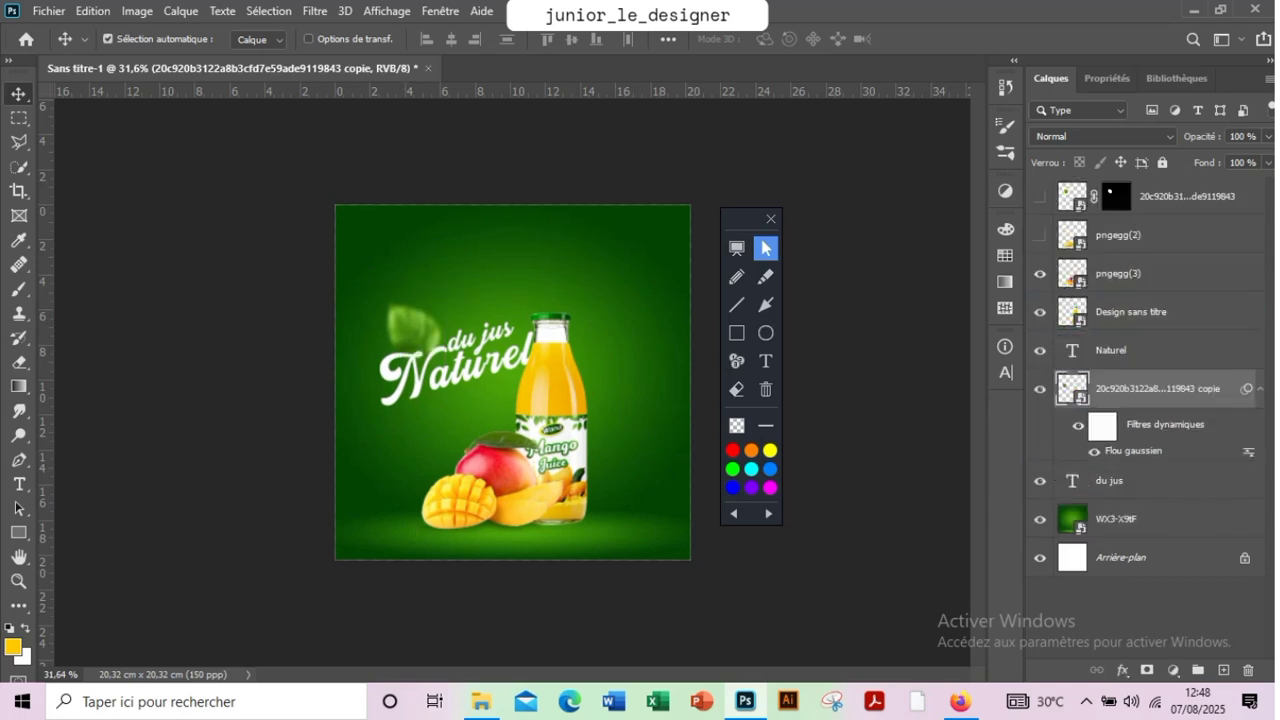
{"action": "key", "text": "ctrl+z"}
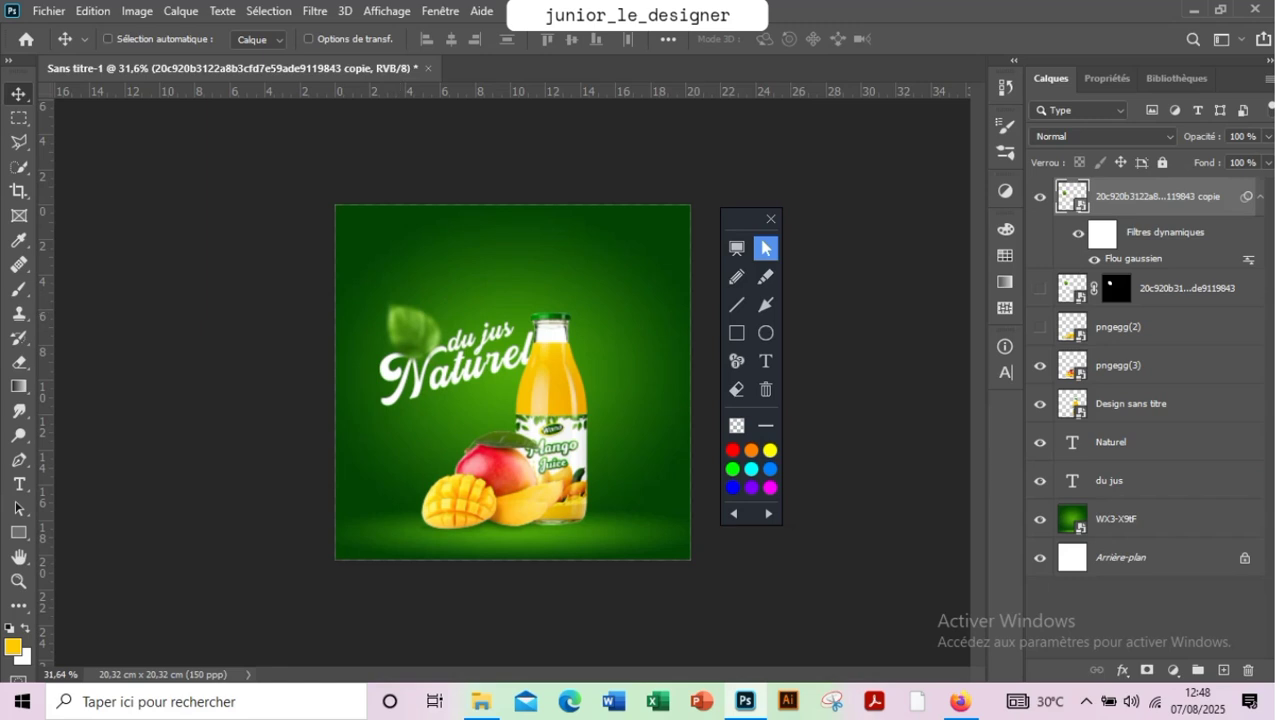
Scale the slogan, leaves, mangoes and bottle layers together to about 108% and shift them slightly right on the poster
{"action": "left_click", "coordinate": [1150, 481], "text": "shift"}
{"action": "key", "text": "ctrl+t"}
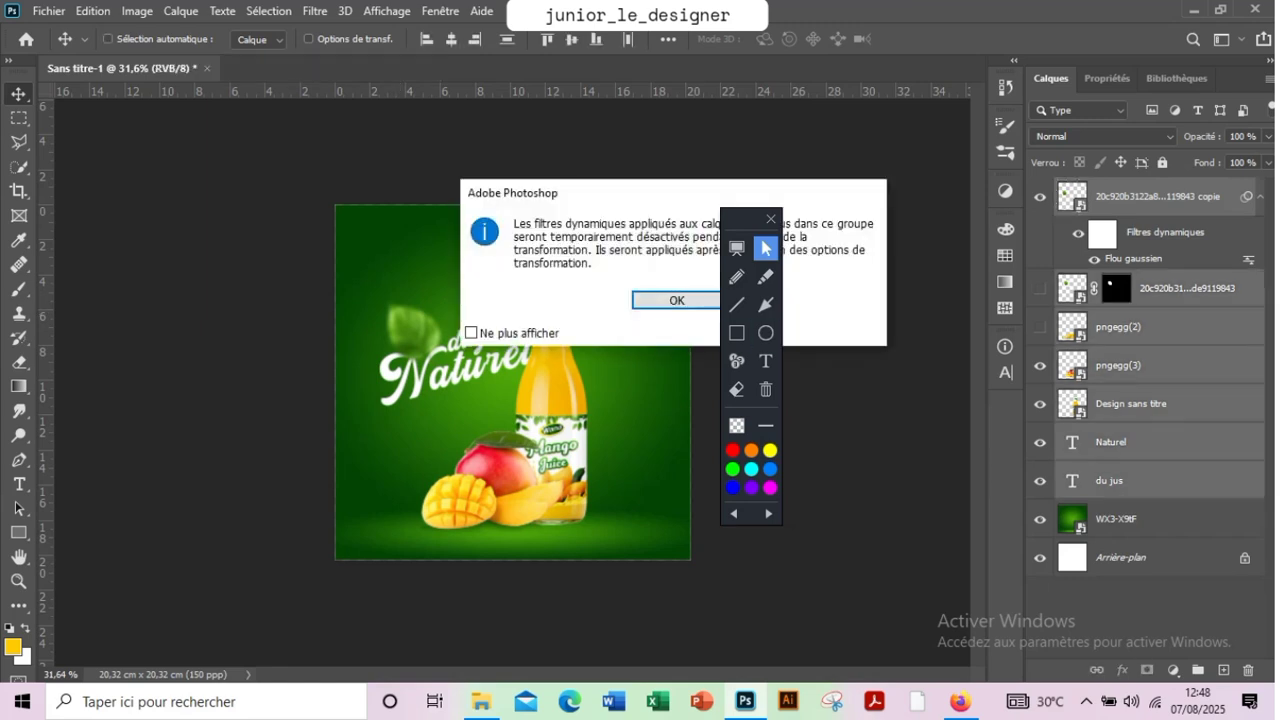
{"action": "key", "text": "Return"}
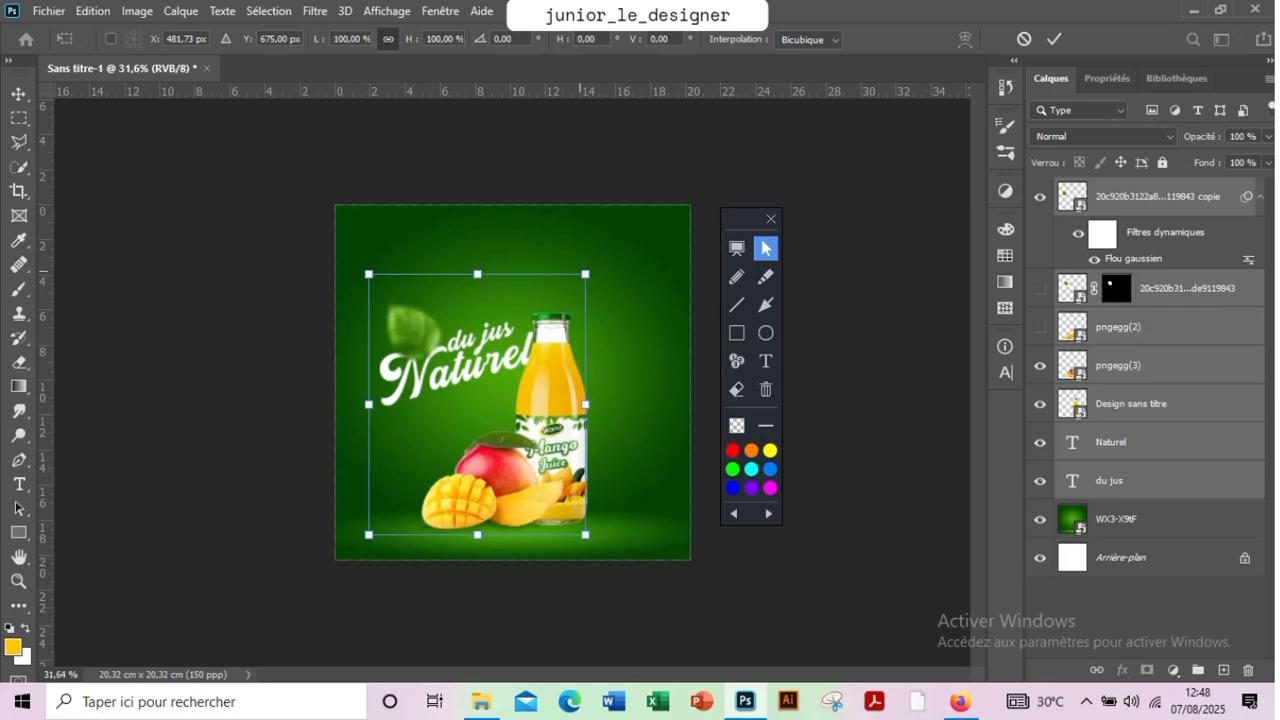
{"action": "left_click_drag", "start_coordinate": [585, 274], "coordinate": [604, 251]}
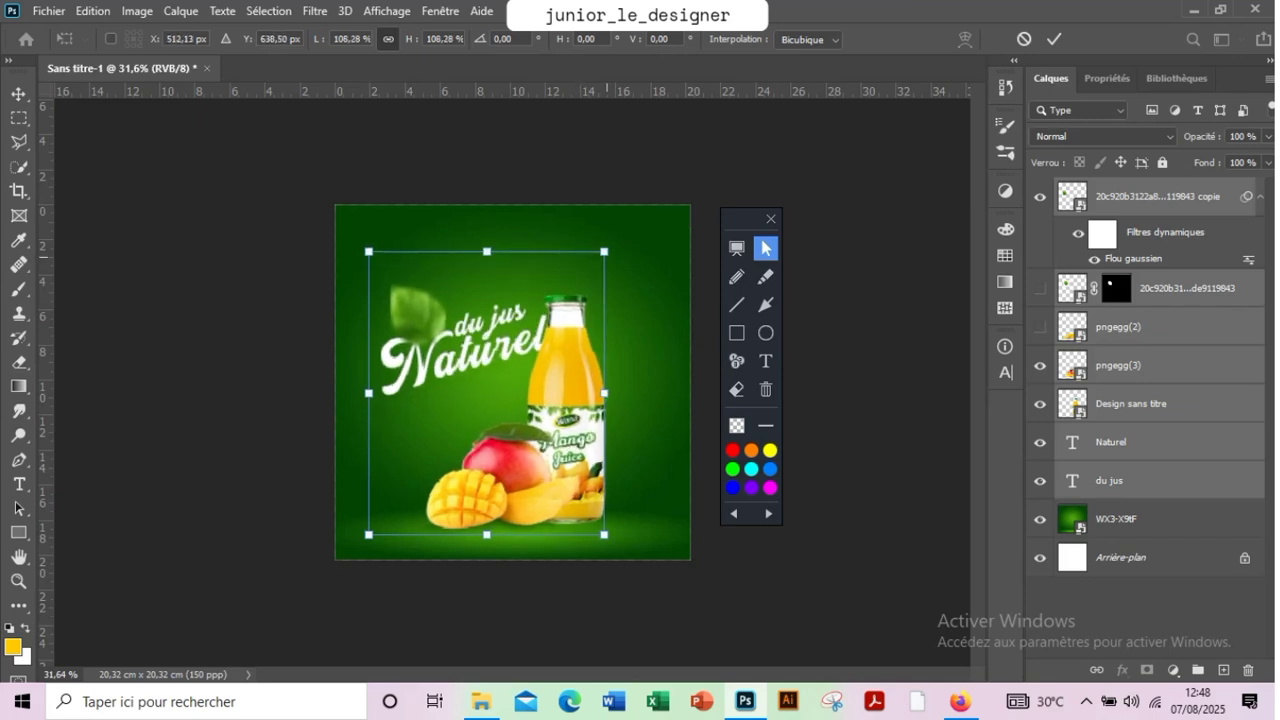
{"action": "left_click_drag", "start_coordinate": [550, 397], "coordinate": [559, 398]}
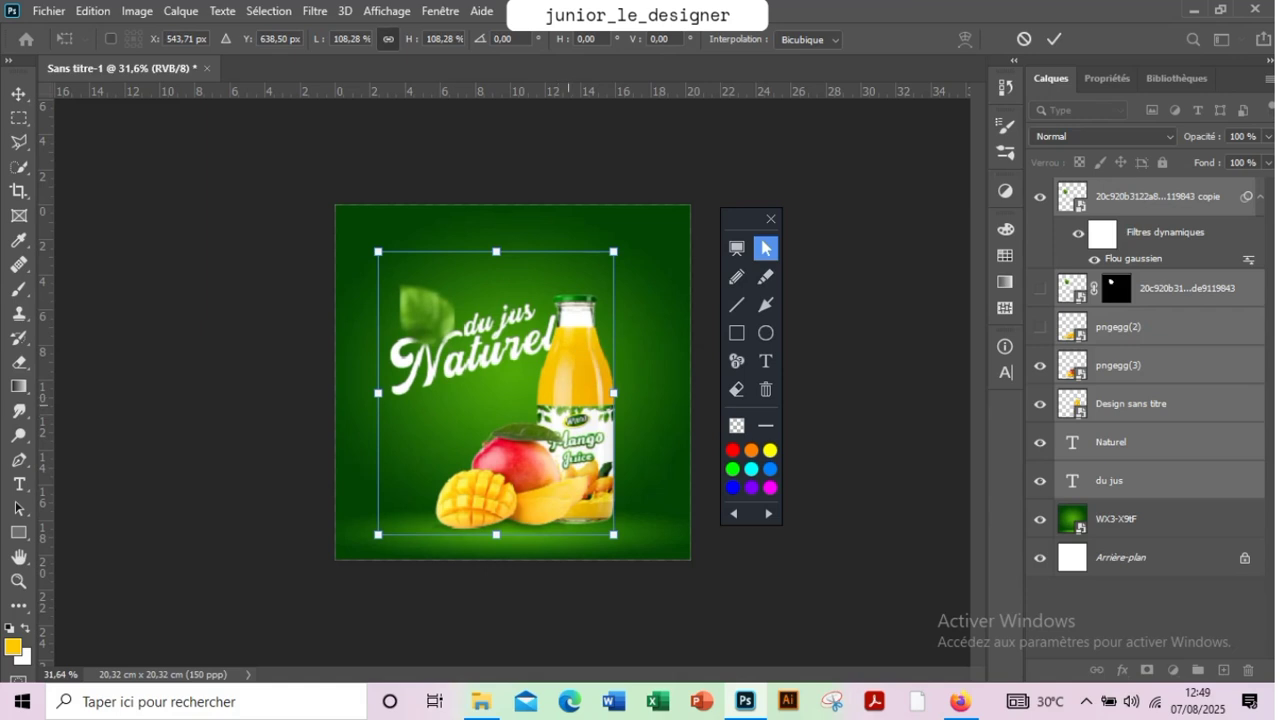
{"action": "left_click", "coordinate": [1054, 39]}
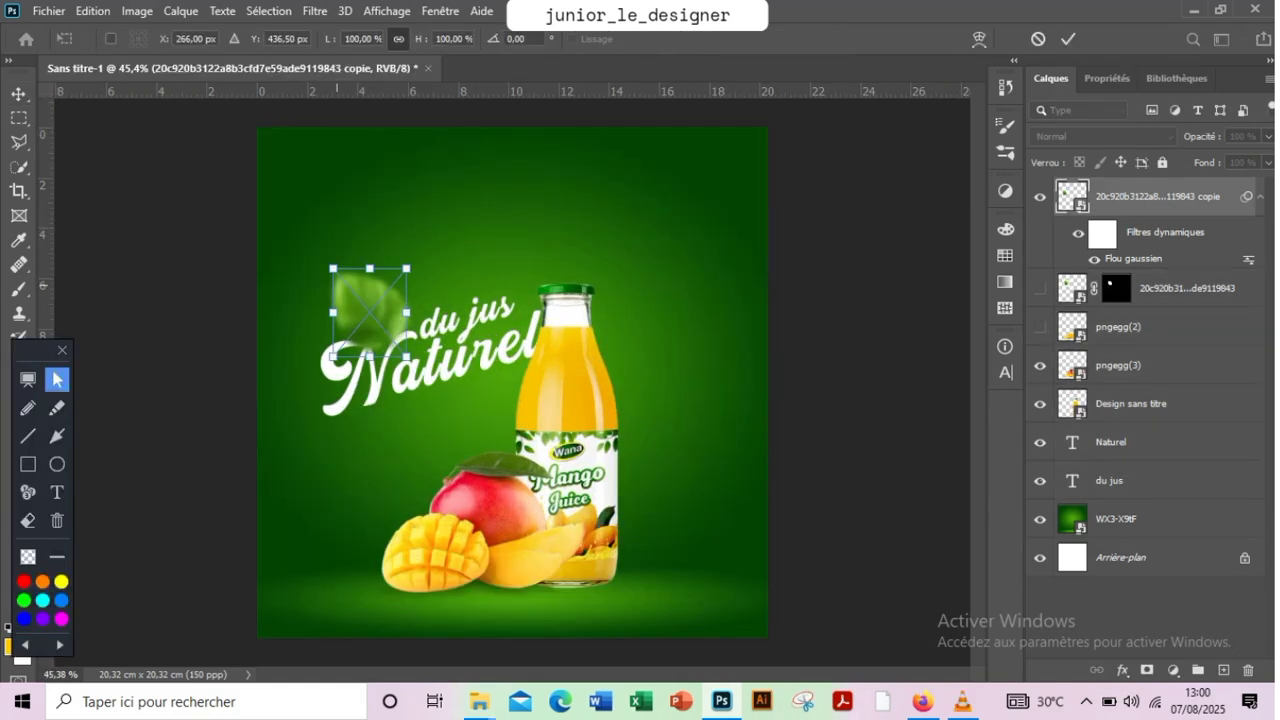
Scale the blurred leaf to about 65% and place it against the "N" of "Naturel"
{"action": "left_click_drag", "start_coordinate": [337, 275], "coordinate": [358, 300]}
{"action": "left_click", "coordinate": [1068, 39]}
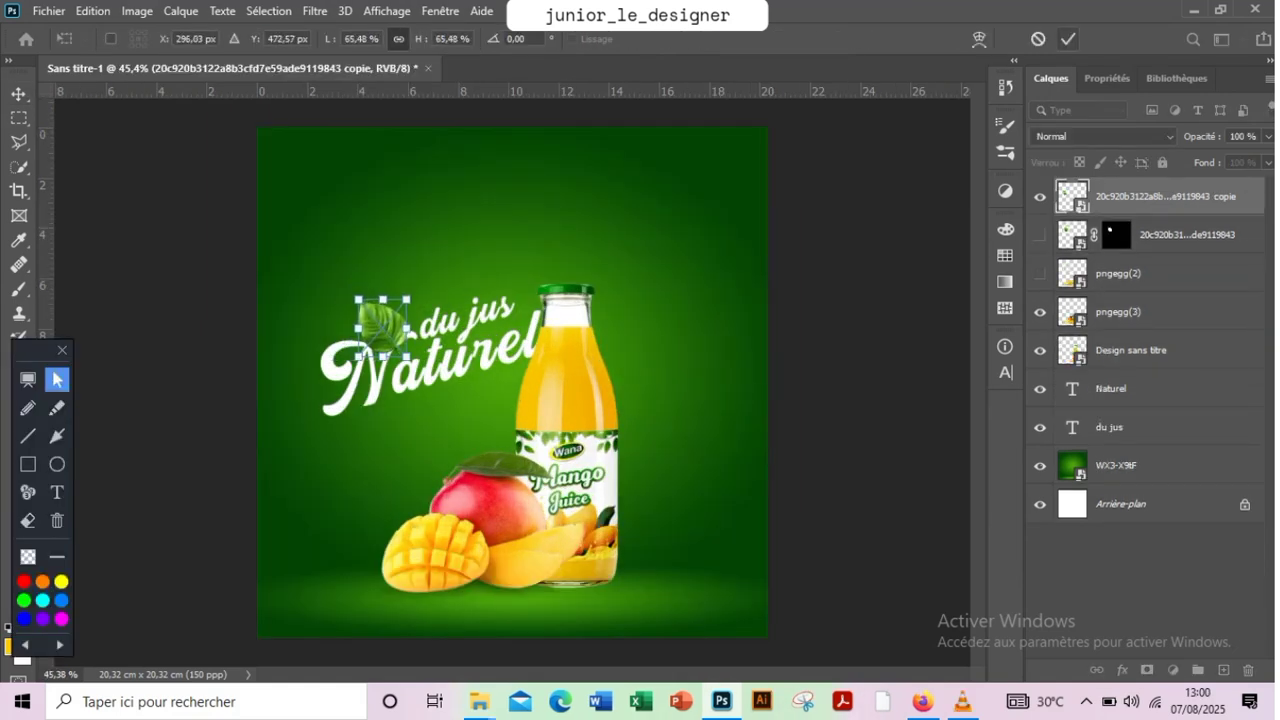
Set the letter tracking of the "Naturel" and "du jus" text layers to 0
{"action": "left_click", "coordinate": [1130, 442]}
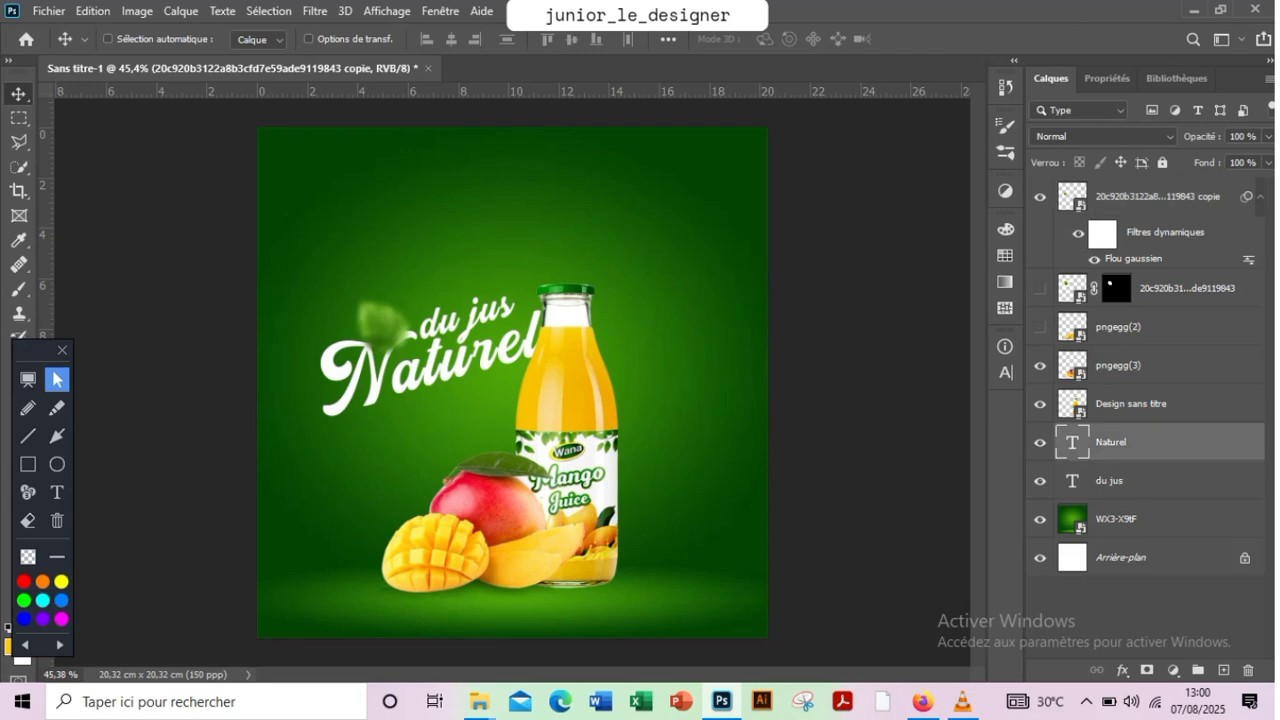
{"action": "left_click", "coordinate": [1130, 481], "text": "shift"}
{"action": "left_click", "coordinate": [1107, 78]}
{"action": "left_click", "coordinate": [1241, 344]}
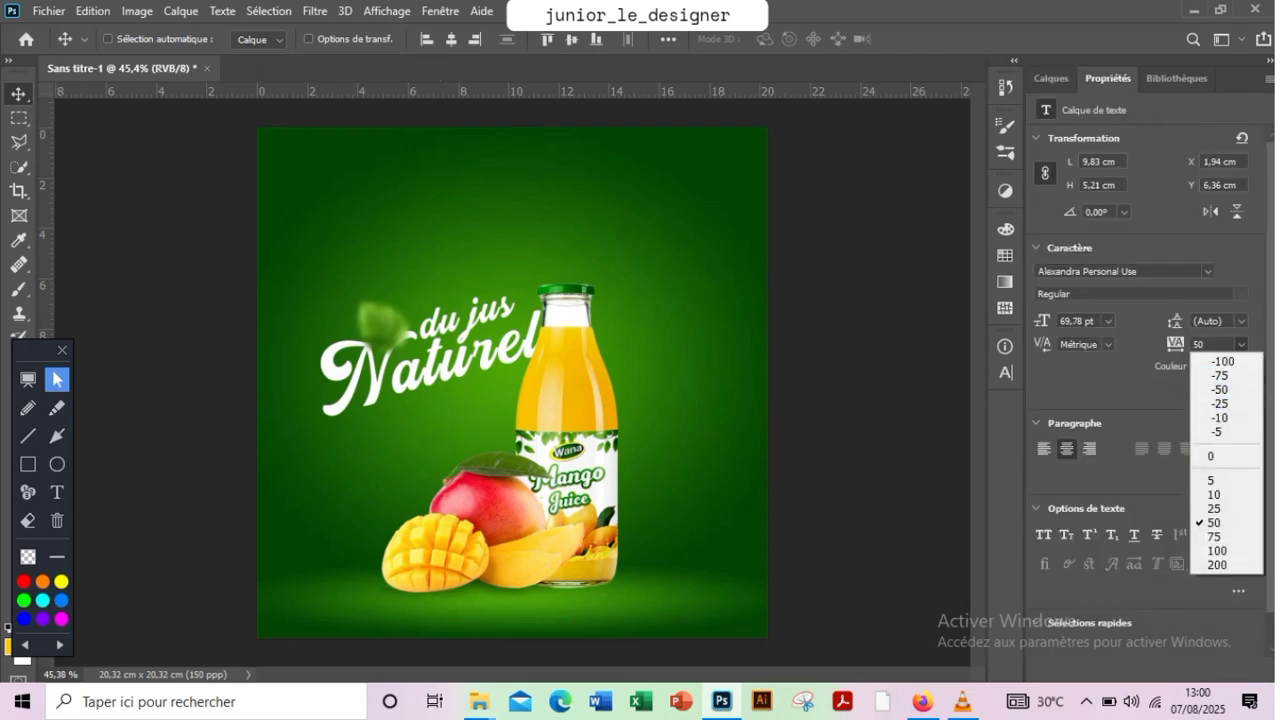
{"action": "left_click", "coordinate": [1225, 456]}
{"action": "left_click", "coordinate": [1051, 78]}
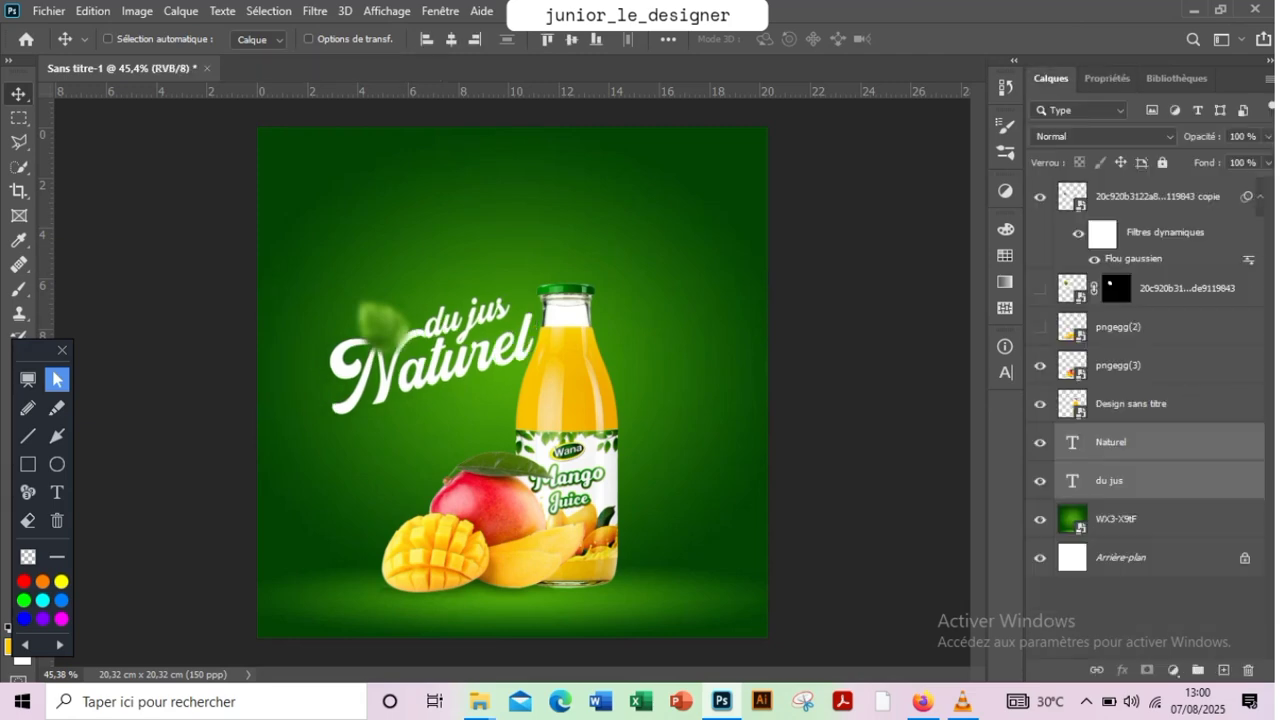
Nudge the "du jus" text slightly left above "Naturel"
{"action": "left_click", "coordinate": [476, 318], "text": "ctrl"}
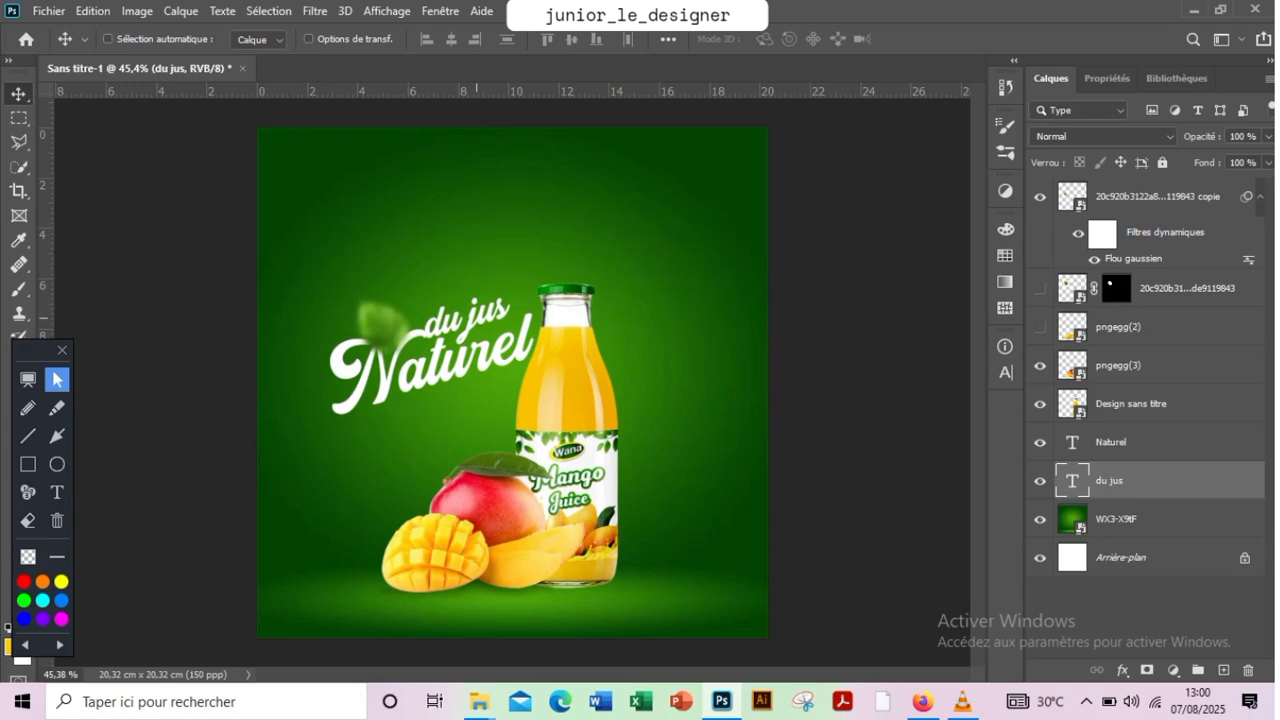
{"action": "key", "text": "Left"}
{"action": "key", "text": "Left"}
{"action": "key", "text": "Left"}
{"action": "key", "text": "Left"}
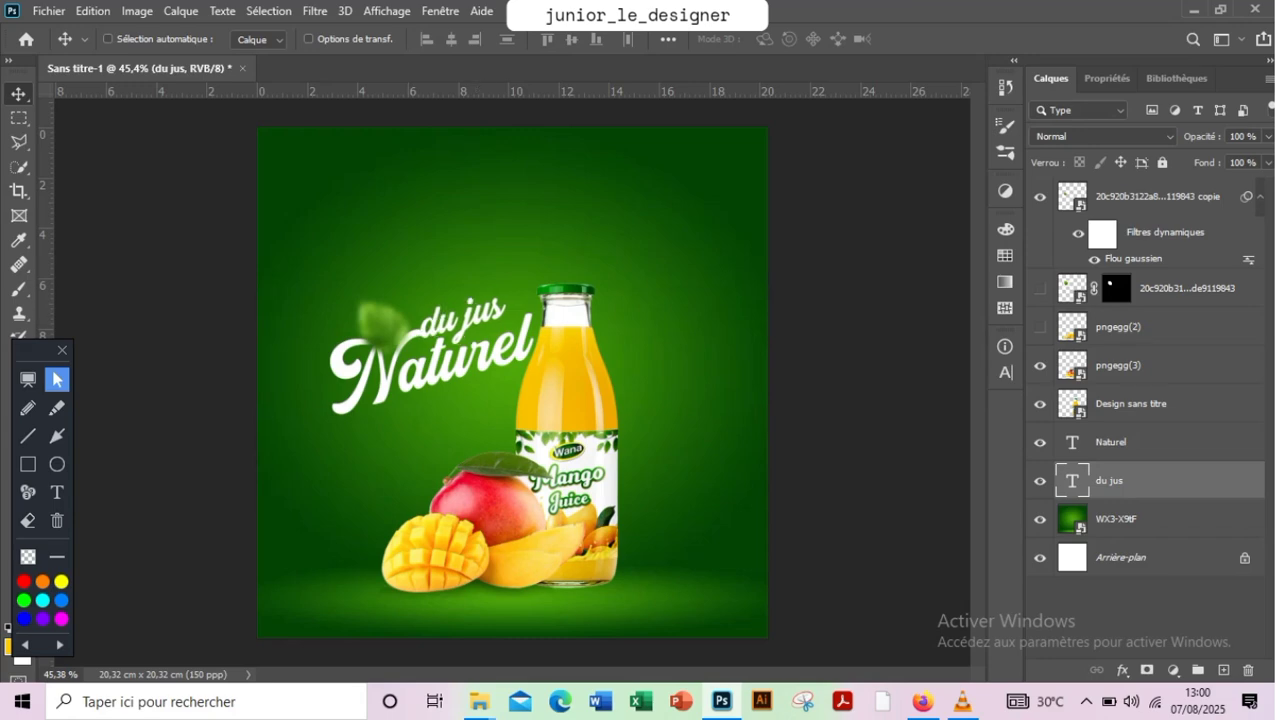
Reorder the blurred leaf layer to just above "pngegg(3)" and place a copy of the leaf to the right of the bottle's neck
{"action": "left_click_drag", "start_coordinate": [1160, 196], "coordinate": [1150, 345]}
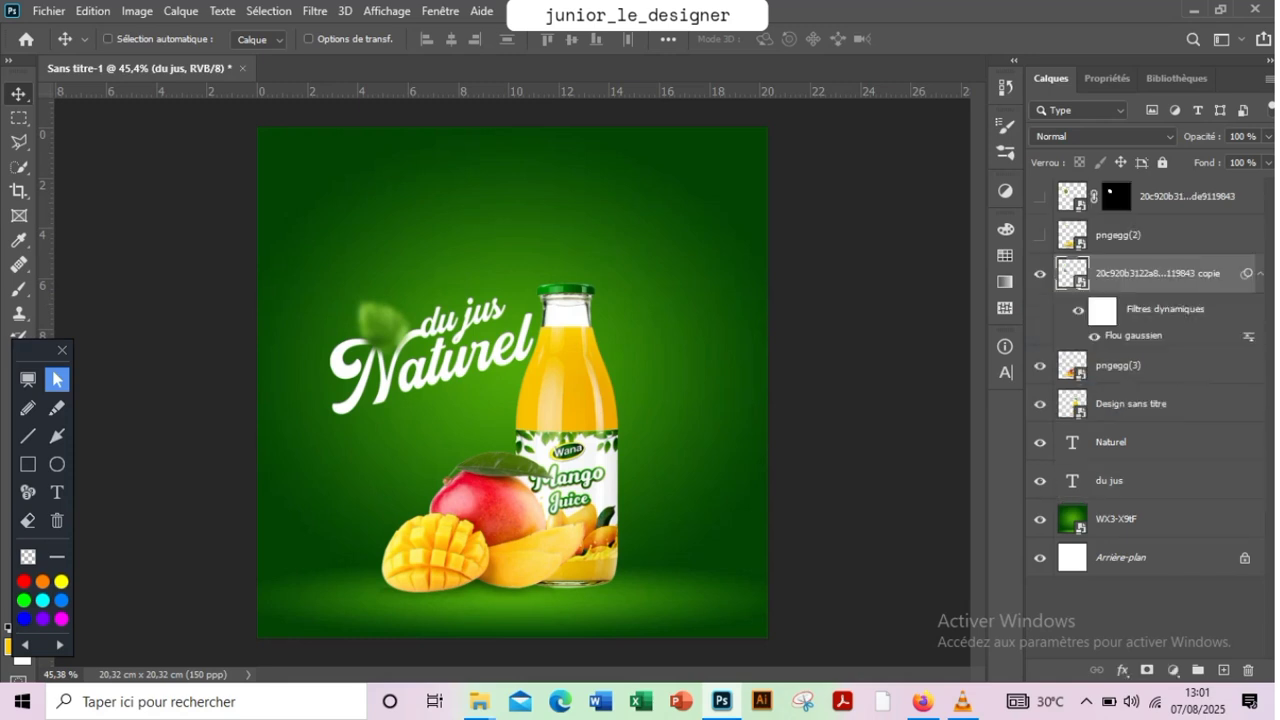
{"action": "left_click_drag", "start_coordinate": [392, 320], "coordinate": [660, 315]}
Enlarge the second leaf copy and position it partly off the poster's right edge, level with the middle of the bottle
{"action": "key", "text": "ctrl+t"}
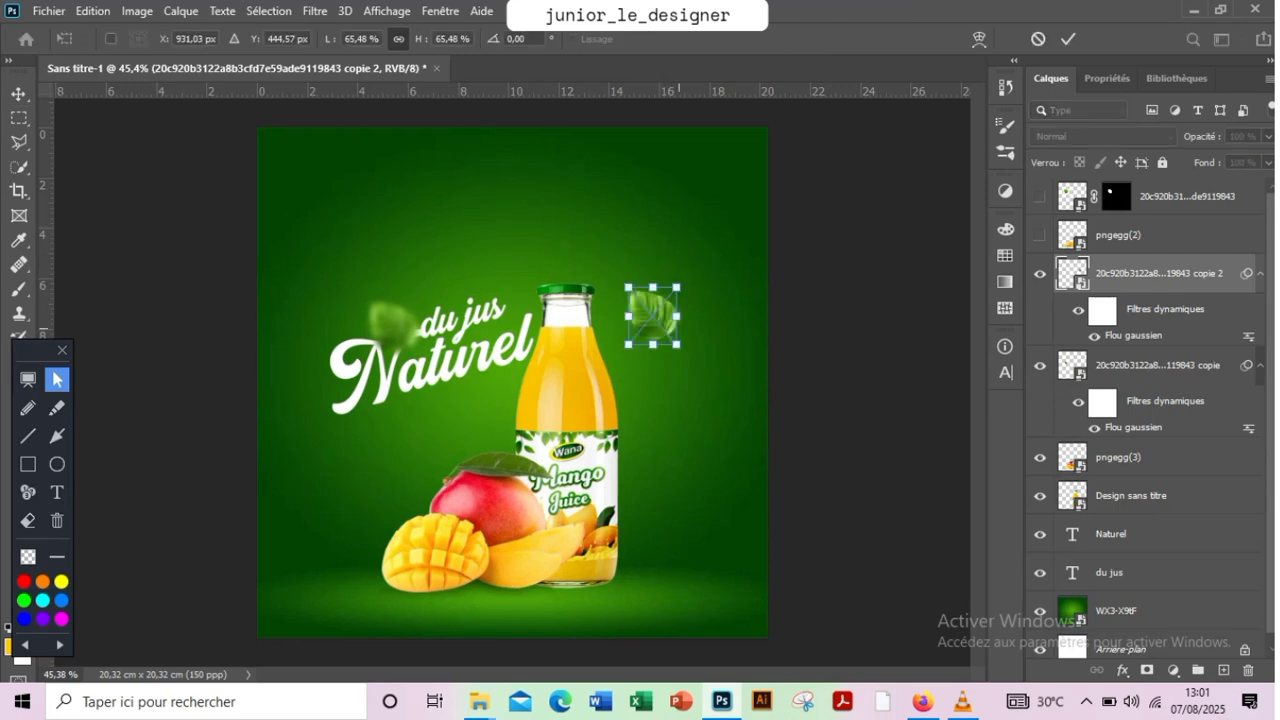
{"action": "left_click_drag", "start_coordinate": [702, 375], "coordinate": [762, 447]}
{"action": "left_click_drag", "start_coordinate": [662, 363], "coordinate": [710, 396]}
{"action": "key", "text": "Return"}
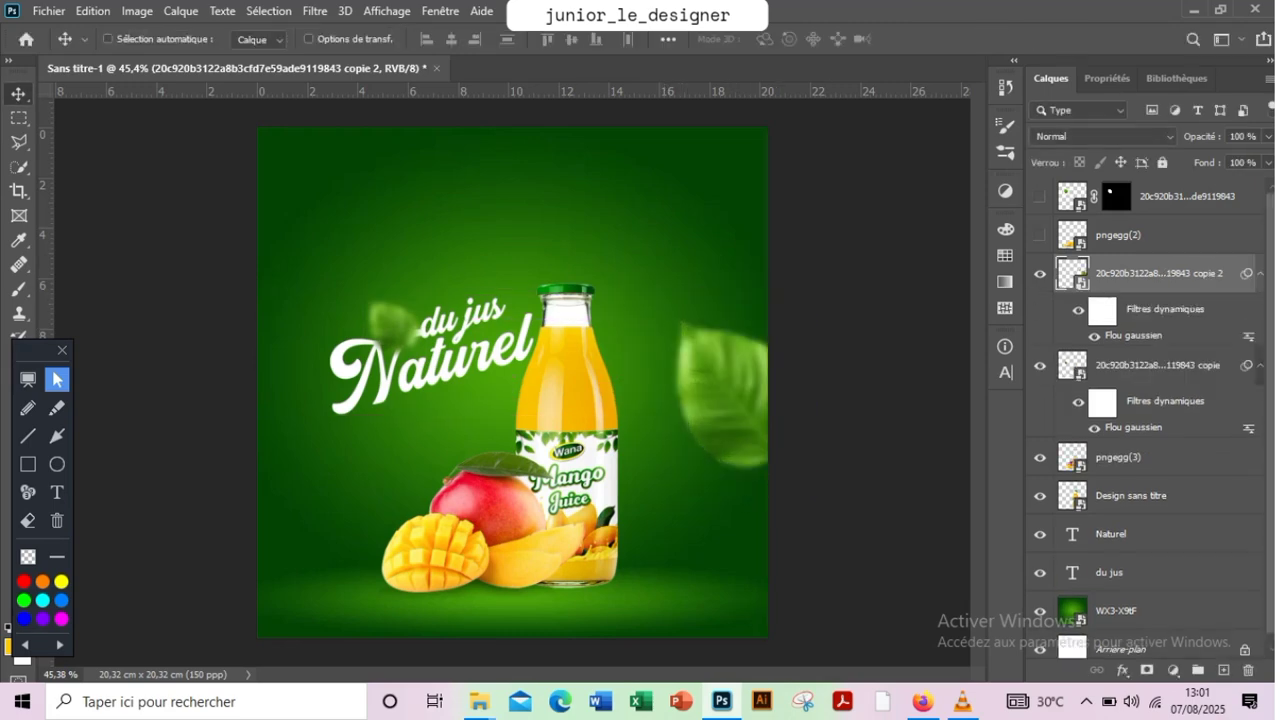
Set the large leaf's Gaussian blur radius to 9.2 pixels
{"action": "double_click", "coordinate": [1133, 336]}
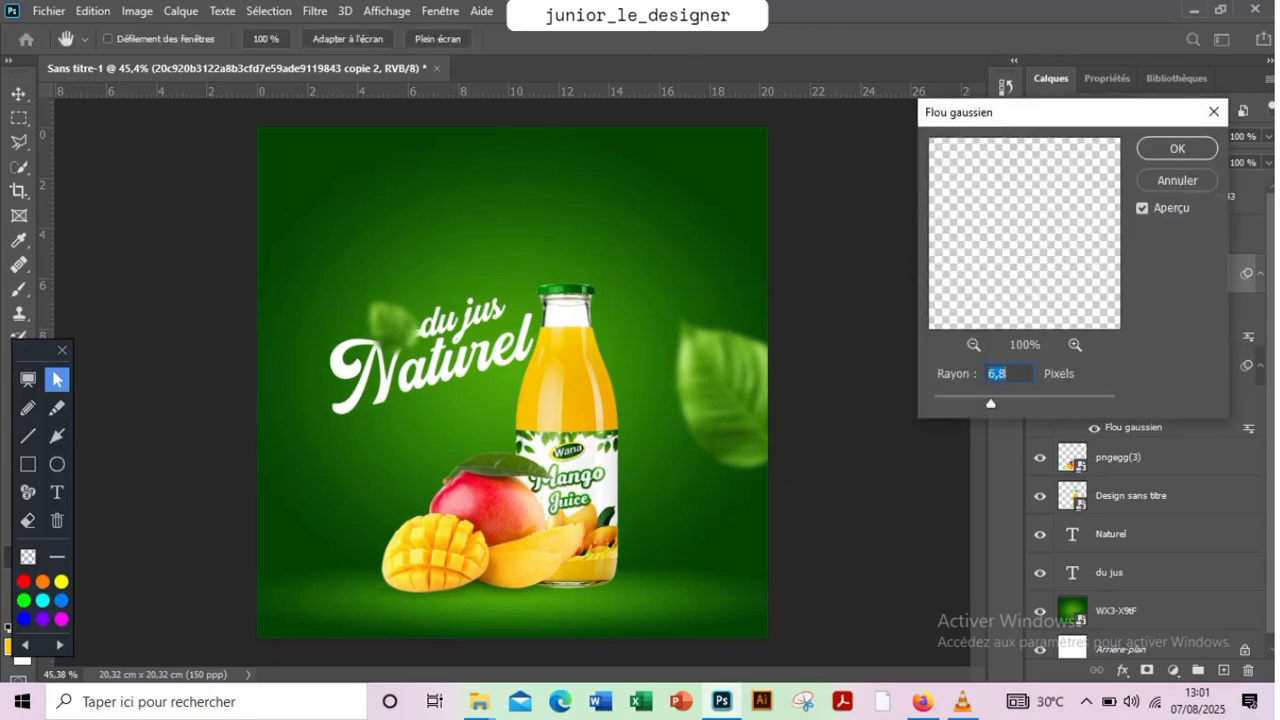
{"action": "mouse_move", "coordinate": [991, 404]}
{"action": "left_mouse_down"}
{"action": "mouse_move", "coordinate": [1017, 404]}
{"action": "mouse_move", "coordinate": [1002, 404]}
{"action": "left_mouse_up"}
{"action": "double_click", "coordinate": [989, 373]}
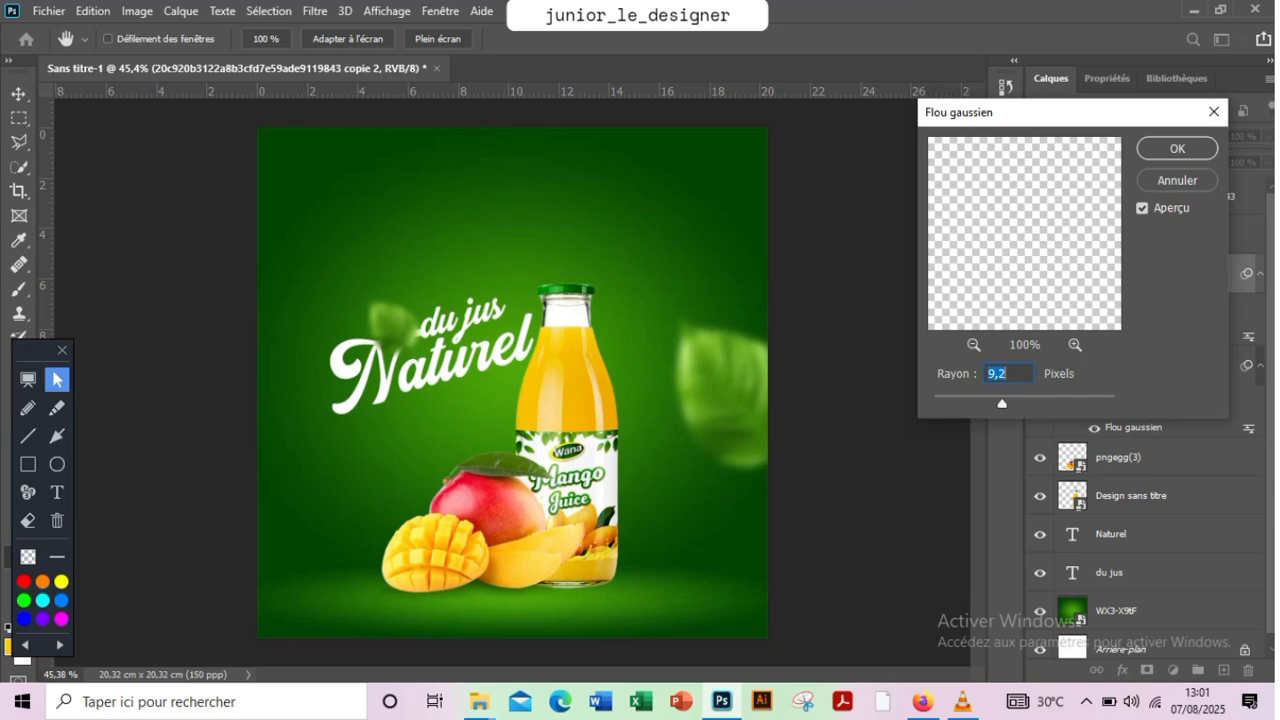
{"action": "key", "text": "Return"}
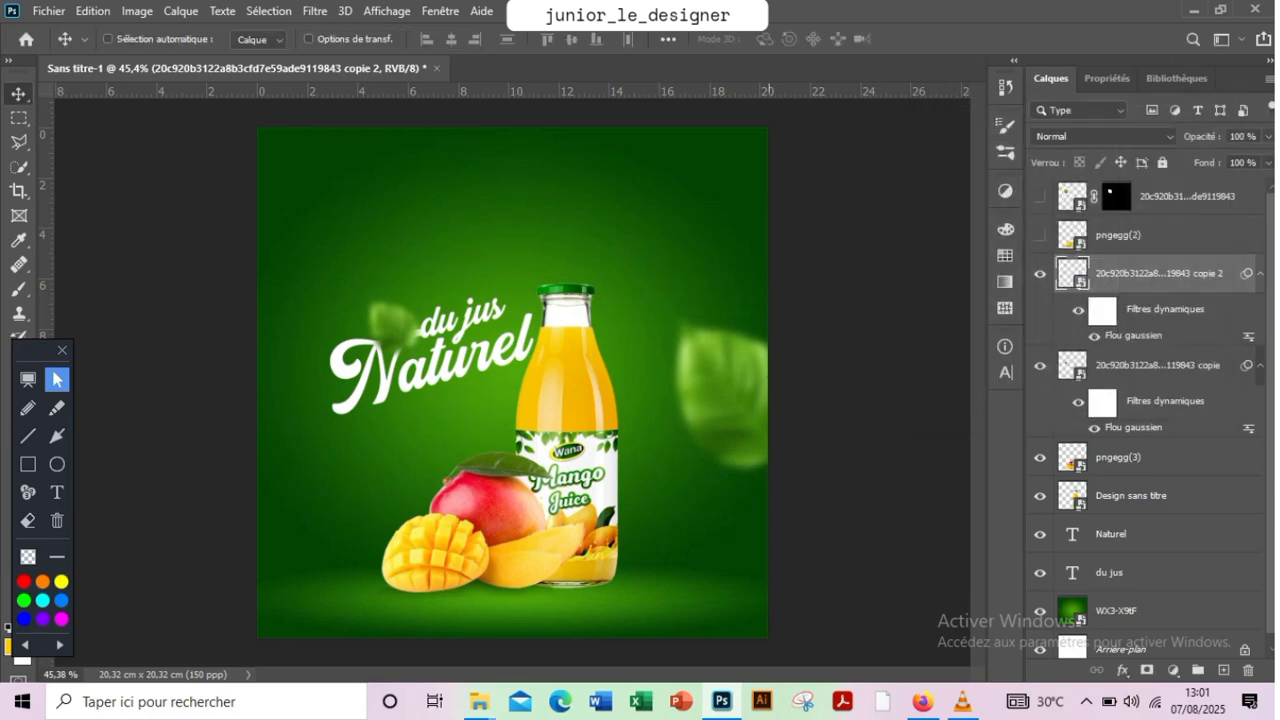
Enlarge the large blurred leaf slightly and shift it up and left at the poster's right edge
{"action": "key", "text": "ctrl+t"}
{"action": "left_click_drag", "start_coordinate": [677, 320], "coordinate": [664, 305]}
{"action": "left_click", "coordinate": [1068, 39]}
{"action": "left_click_drag", "start_coordinate": [773, 375], "coordinate": [755, 368]}
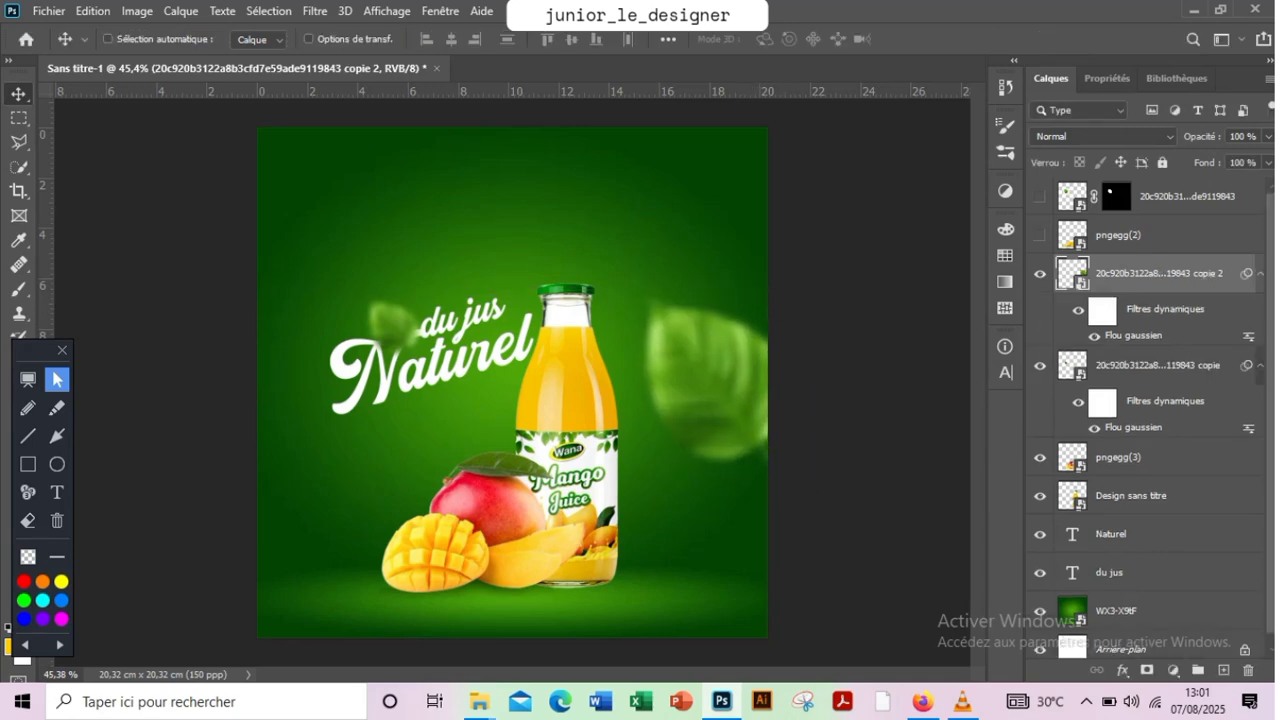
Scale the slogan, bottle, mangoes and both leaves together to 107.24% and move them up on the poster
{"action": "left_click", "coordinate": [1110, 573], "text": "shift"}
{"action": "key", "text": "ctrl+t"}
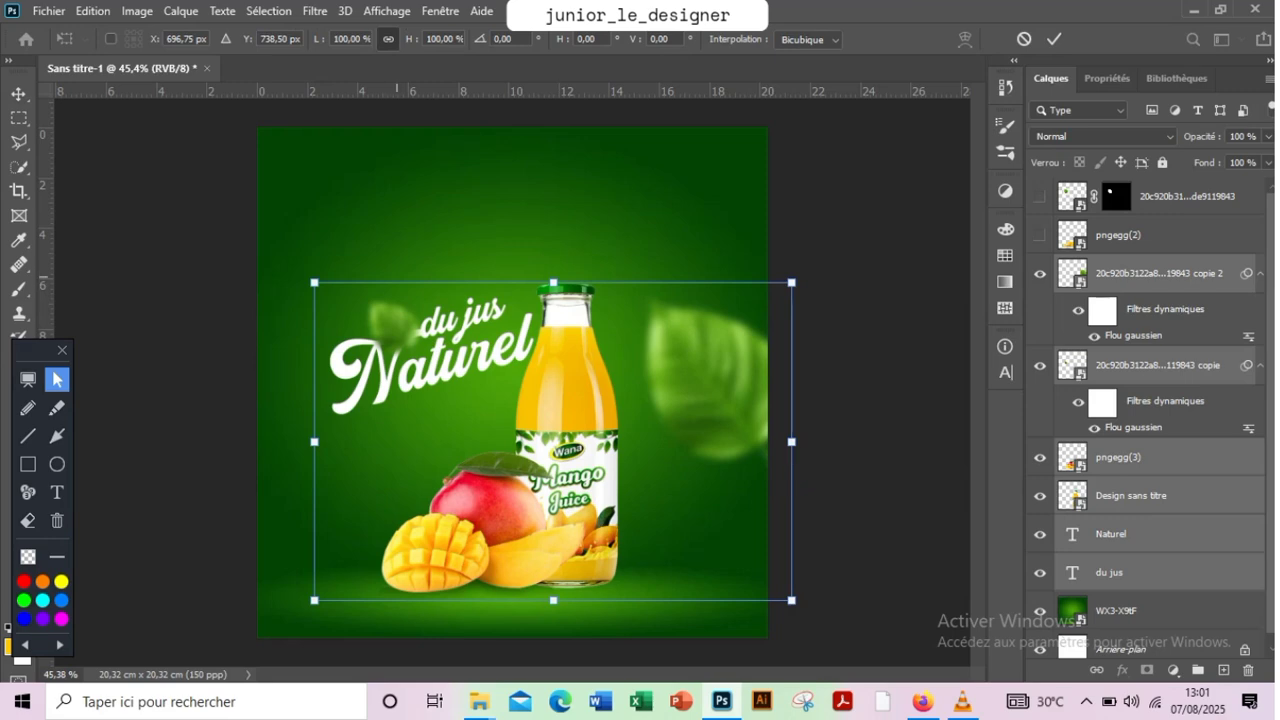
{"action": "left_click_drag", "start_coordinate": [315, 283], "coordinate": [283, 262]}
{"action": "left_click_drag", "start_coordinate": [527, 267], "coordinate": [551, 249]}
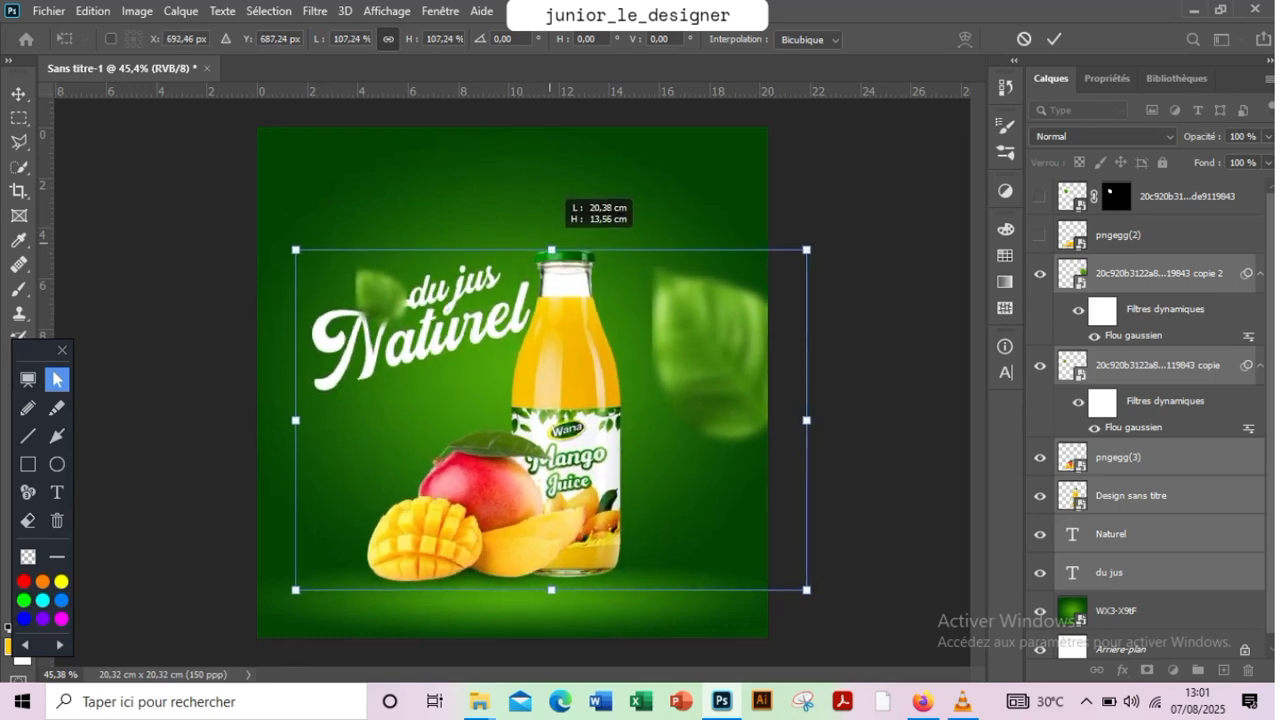
{"action": "left_click", "coordinate": [1054, 39]}
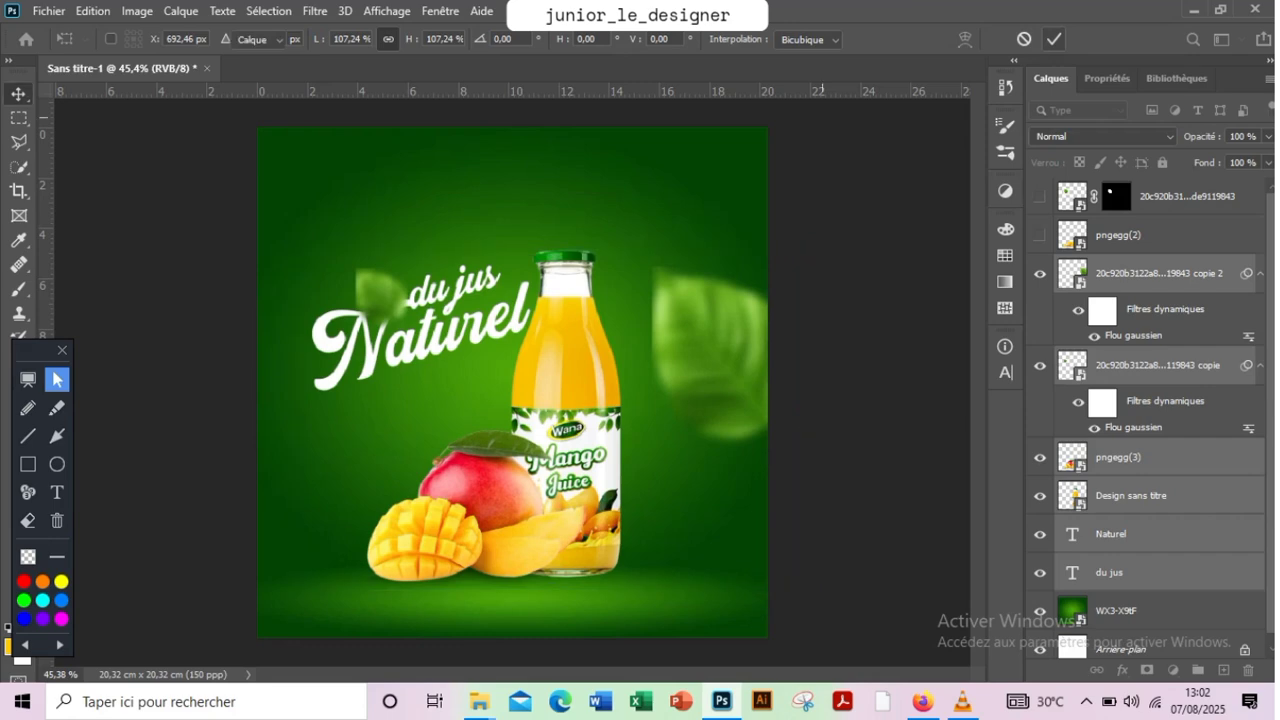
Stretch the green background "WX3-X9tF" past the poster's left and upper edges to 94.98% width and 104.27% height
{"action": "left_click", "coordinate": [1115, 610]}
{"action": "key", "text": "ctrl+t"}
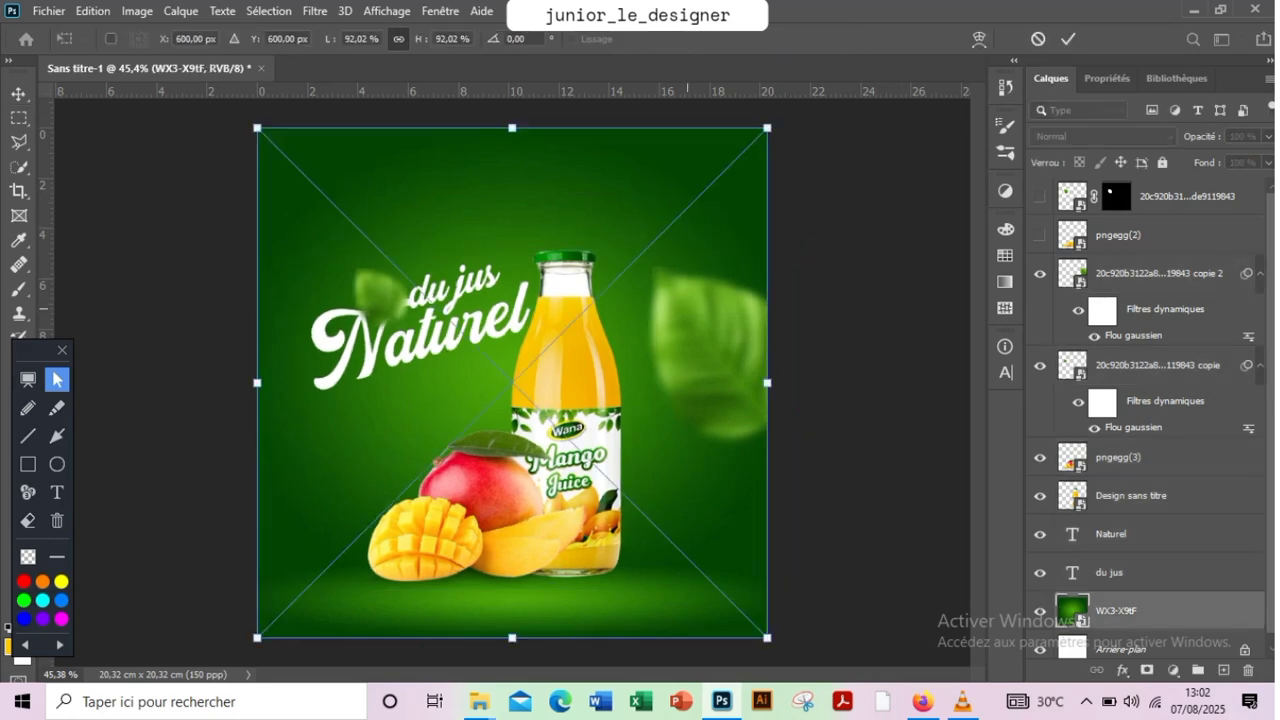
{"action": "left_click_drag", "start_coordinate": [258, 128], "coordinate": [229, 125]}
{"action": "left_click_drag", "start_coordinate": [504, 111], "coordinate": [505, 60]}
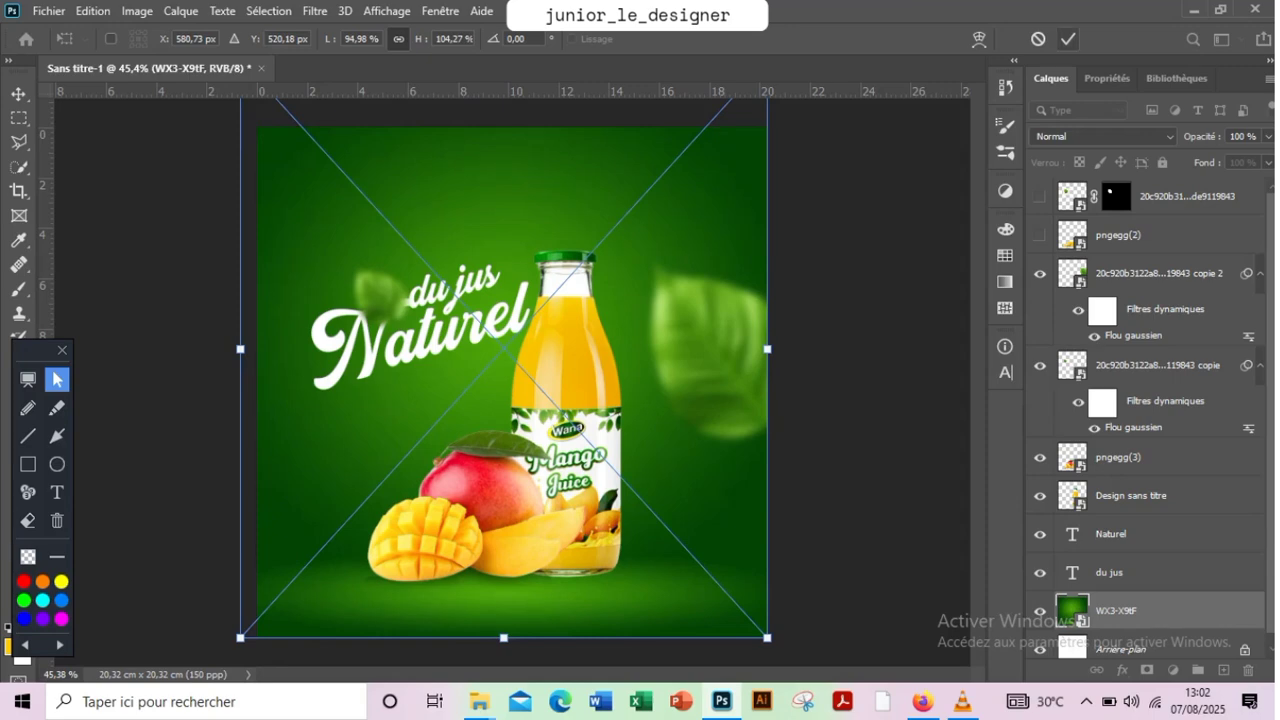
{"action": "left_click", "coordinate": [1068, 39]}
Enlarge the green background to 97.75% width and 107.31% height so it extends past both sides of the poster
{"action": "key", "text": "z"}
{"action": "left_click", "coordinate": [687, 233], "text": "alt"}
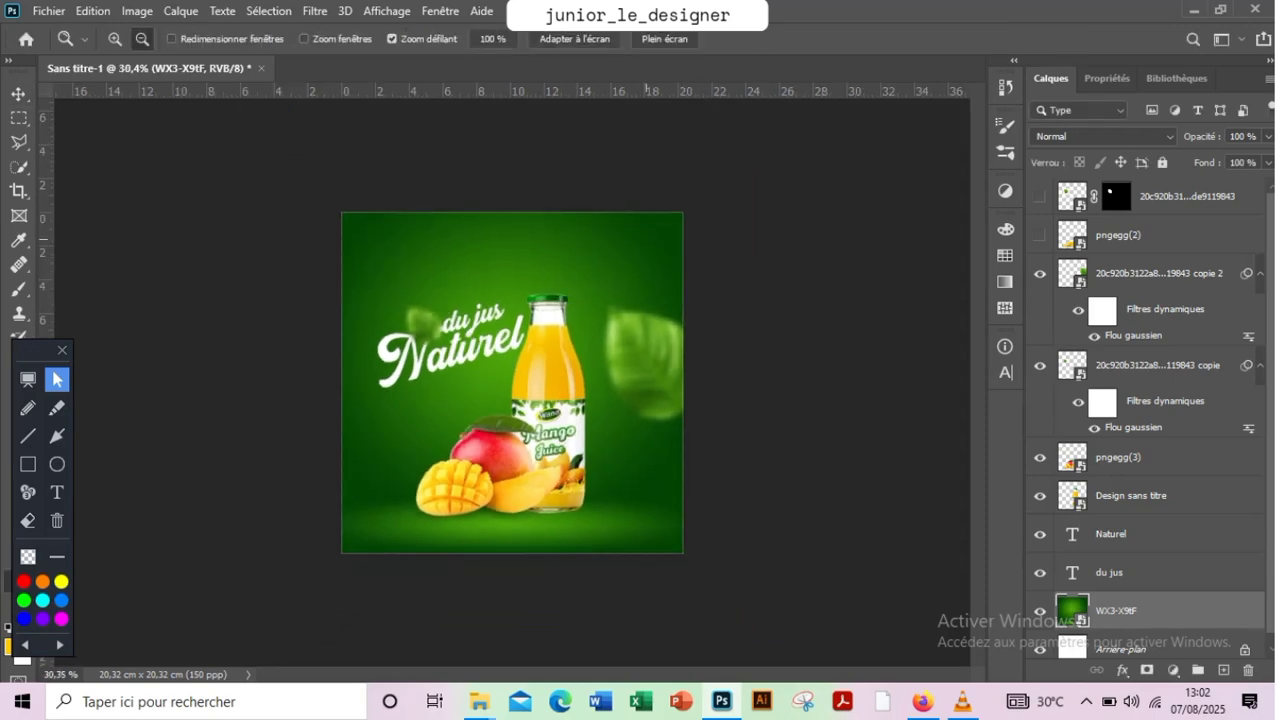
{"action": "key", "text": "ctrl+t"}
{"action": "left_click_drag", "start_coordinate": [337, 163], "coordinate": [320, 155]}
{"action": "mouse_move", "coordinate": [529, 230]}
{"action": "left_mouse_down"}
{"action": "mouse_move", "coordinate": [551, 230]}
{"action": "mouse_move", "coordinate": [539, 230]}
{"action": "left_mouse_up"}
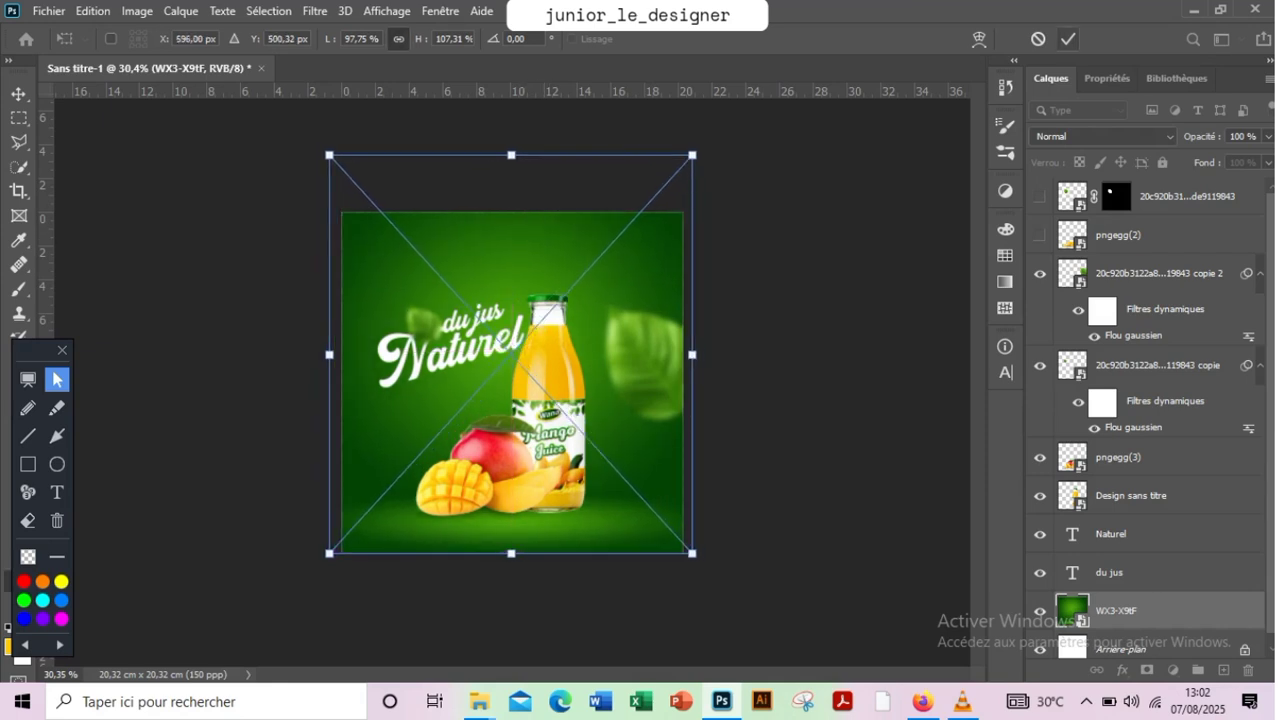
{"action": "key", "text": "Return"}
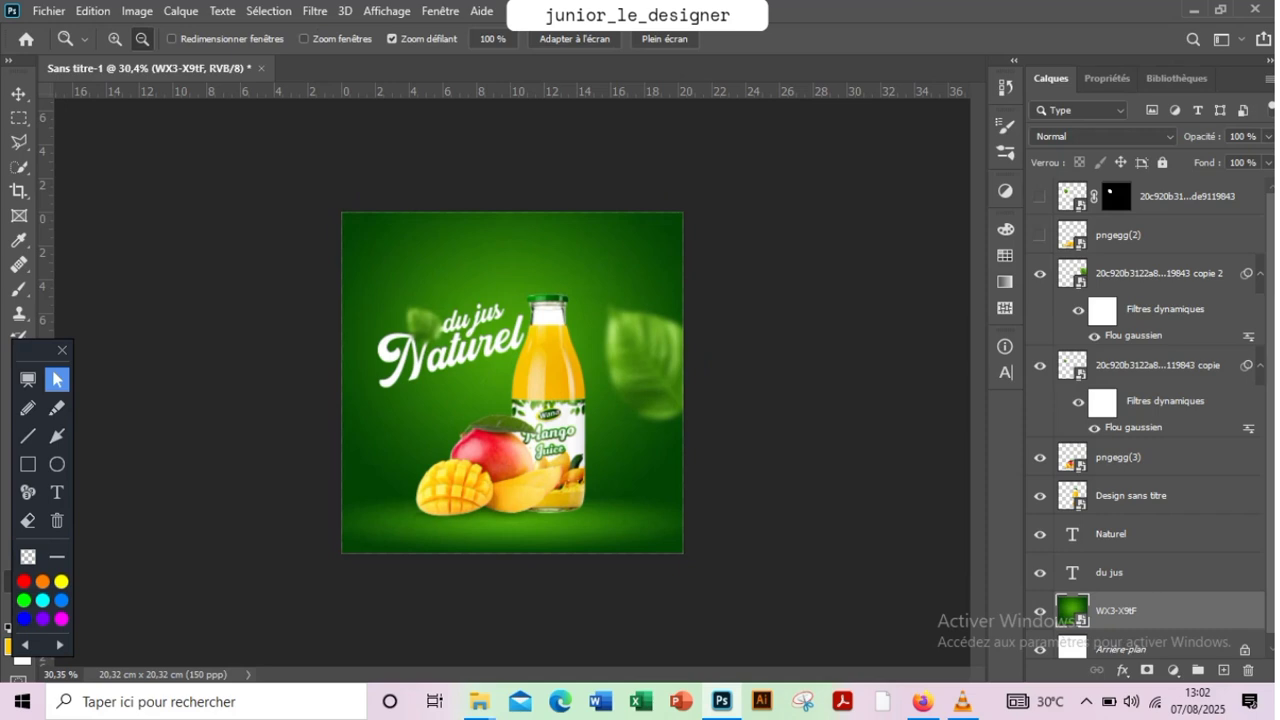
Select the small blurred leaf together with the "Naturel" and "du jus" texts and shift them right towards the bottle
{"action": "left_click", "coordinate": [1146, 573]}
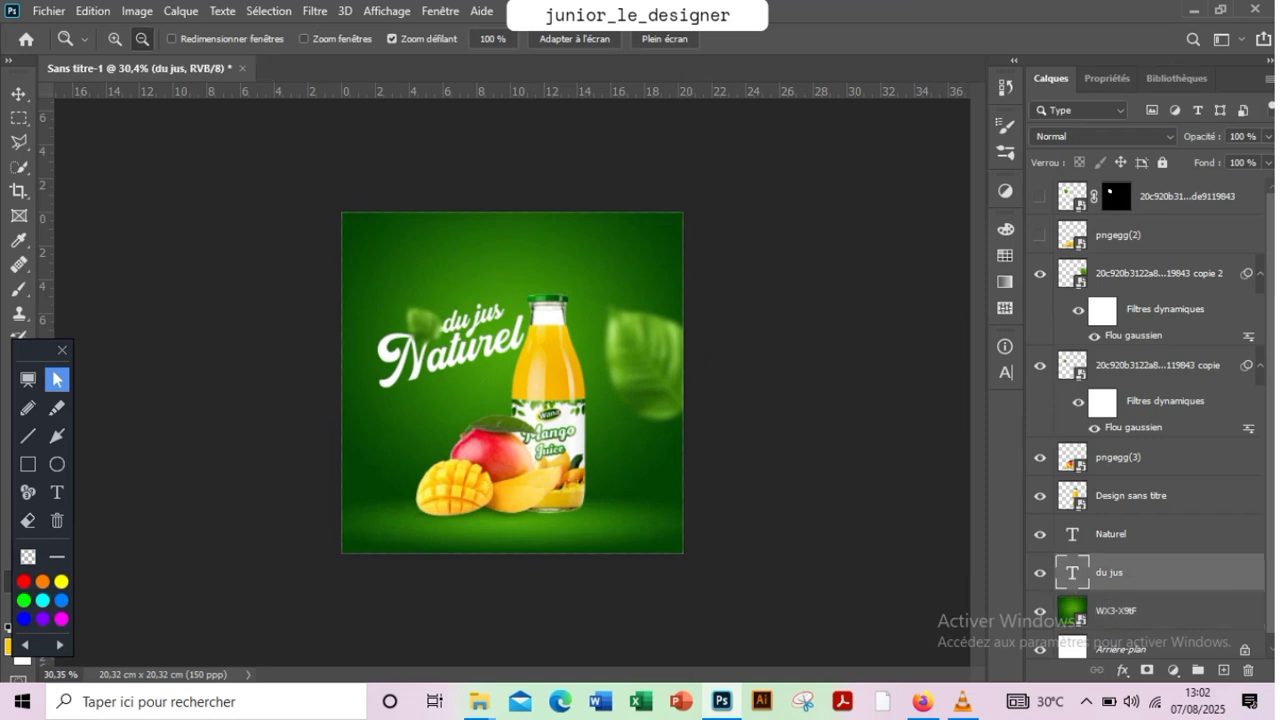
{"action": "left_click", "coordinate": [1146, 535], "text": "shift"}
{"action": "left_click", "coordinate": [1150, 366]}
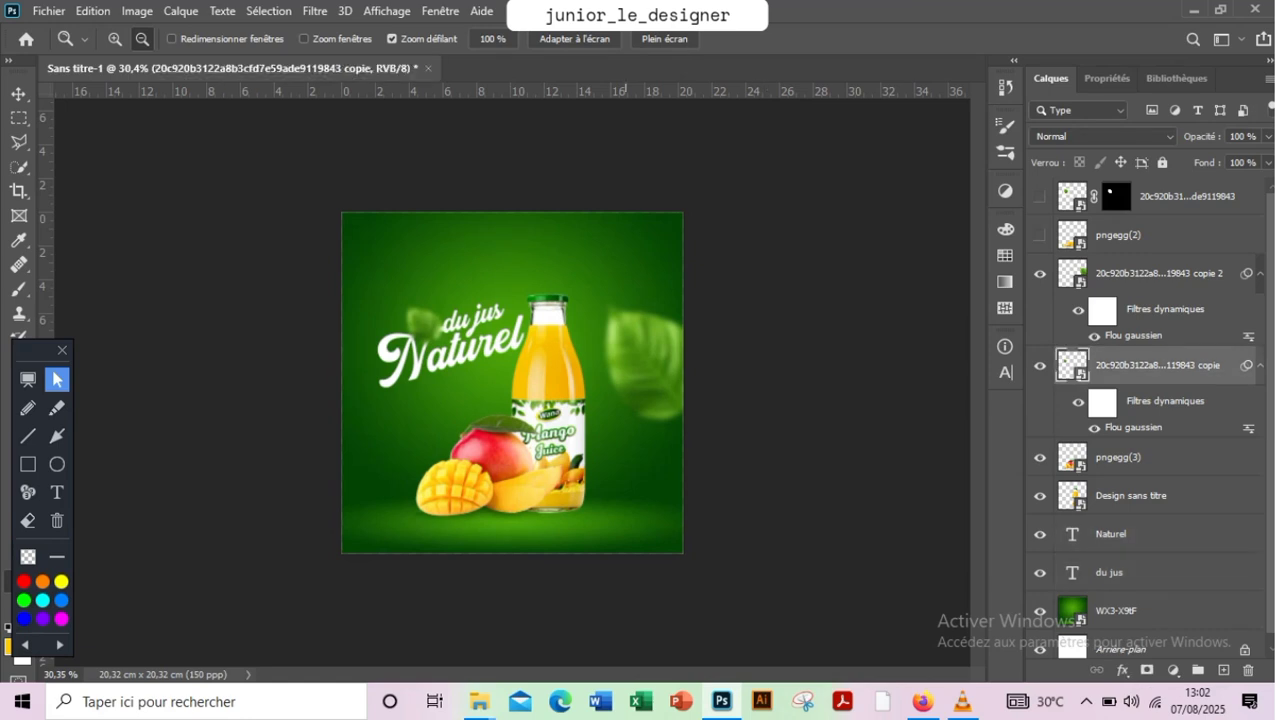
{"action": "key", "text": "v"}
{"action": "left_click_drag", "start_coordinate": [468, 335], "coordinate": [470, 335]}
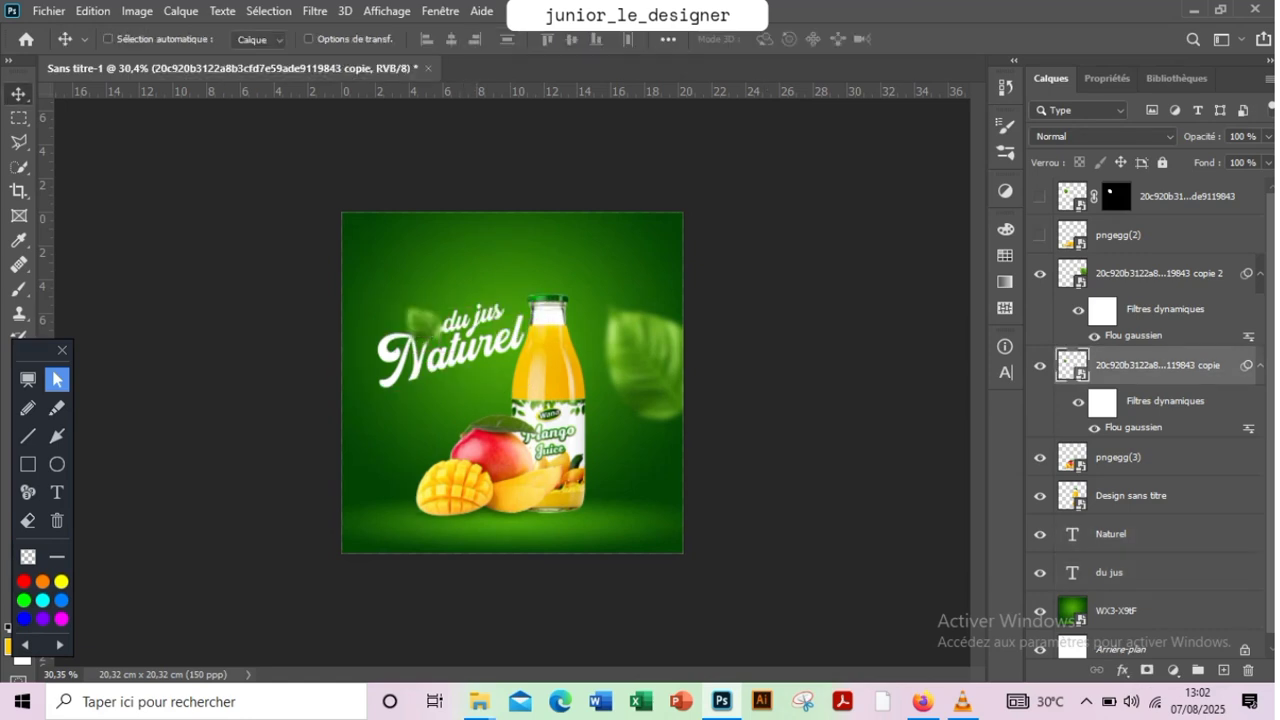
{"action": "left_click", "coordinate": [1150, 534]}
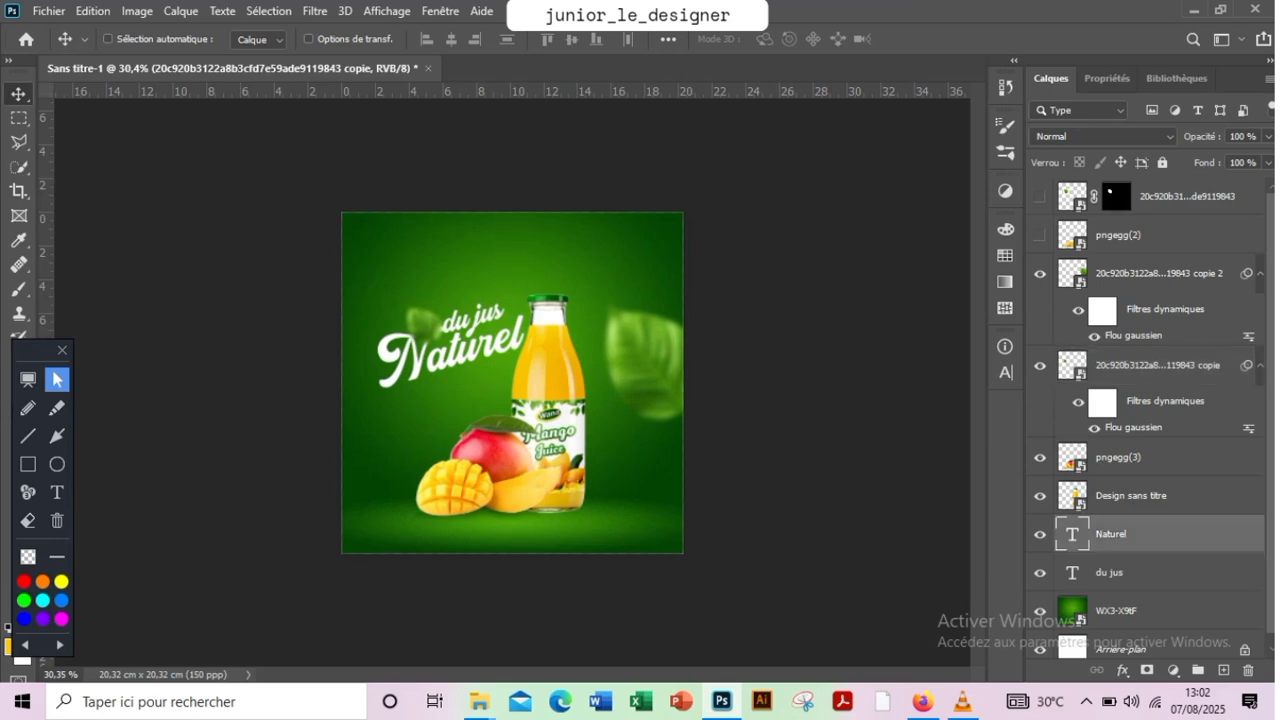
{"action": "left_click", "coordinate": [1150, 573]}
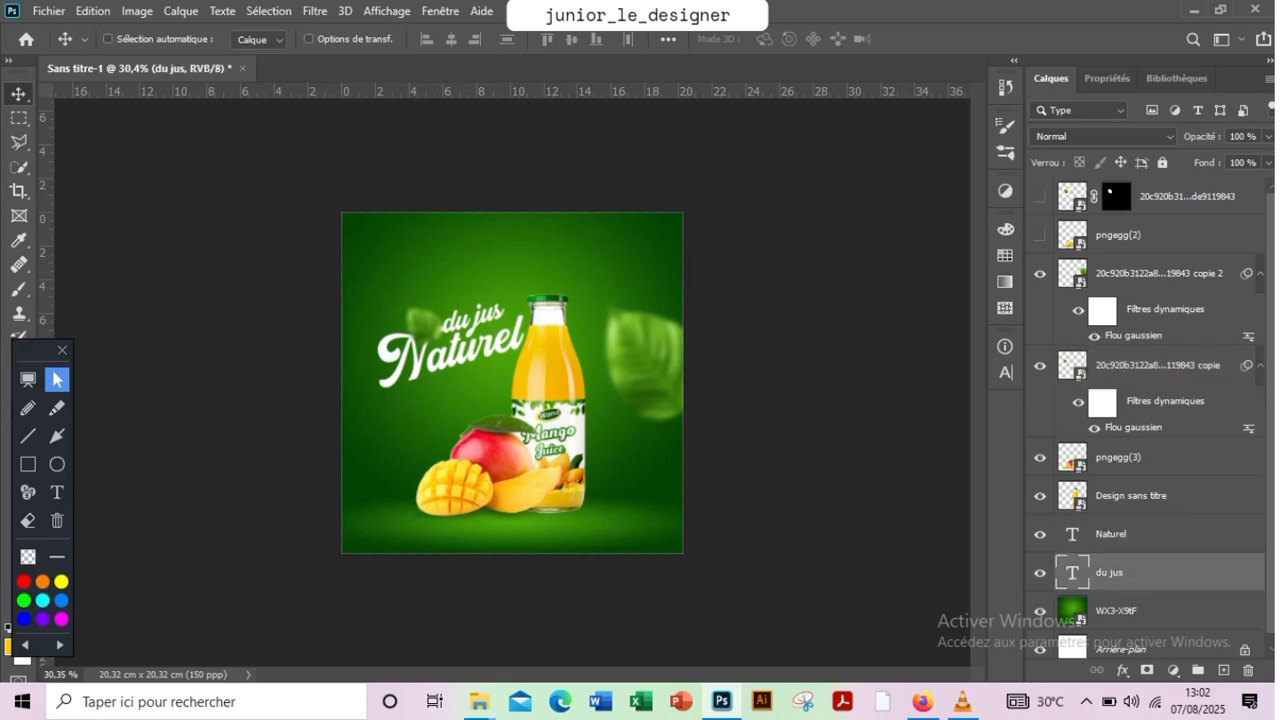
{"action": "left_click", "coordinate": [1157, 366], "text": "shift"}
{"action": "left_click", "coordinate": [1157, 366]}
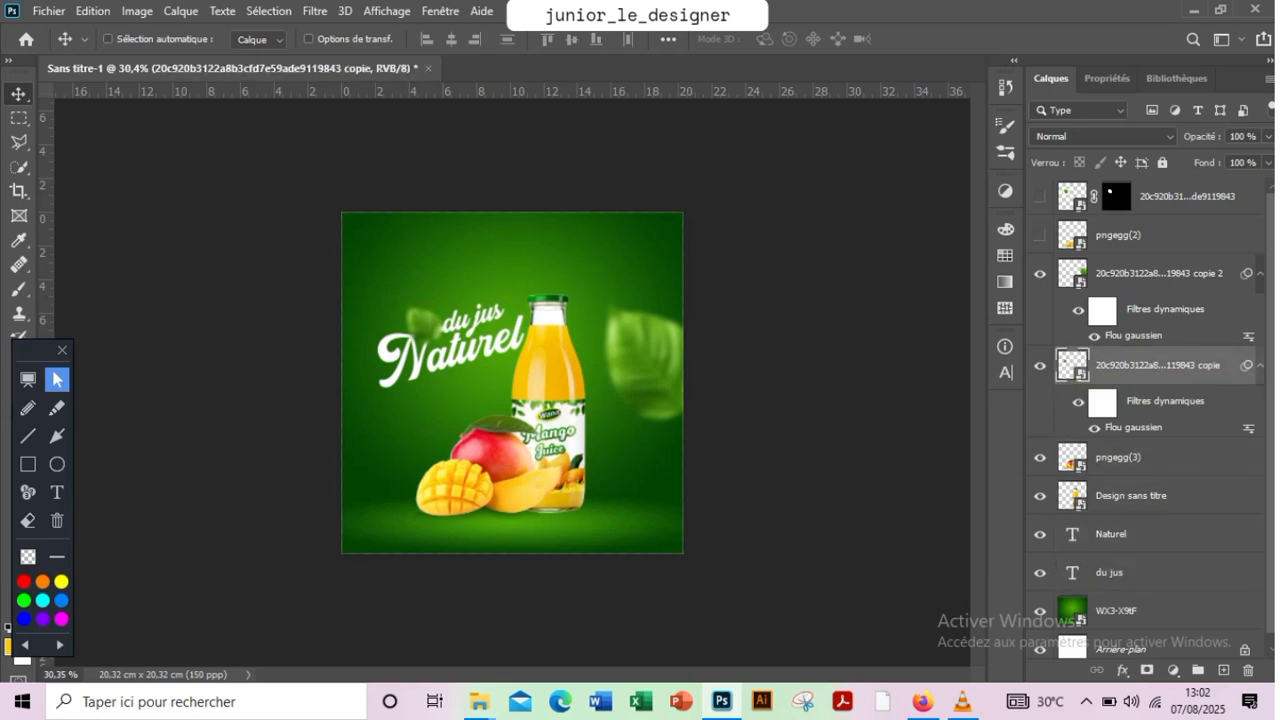
{"action": "left_click", "coordinate": [1152, 458], "text": "ctrl"}
{"action": "left_click", "coordinate": [1157, 366]}
{"action": "left_click", "coordinate": [1150, 534], "text": "ctrl"}
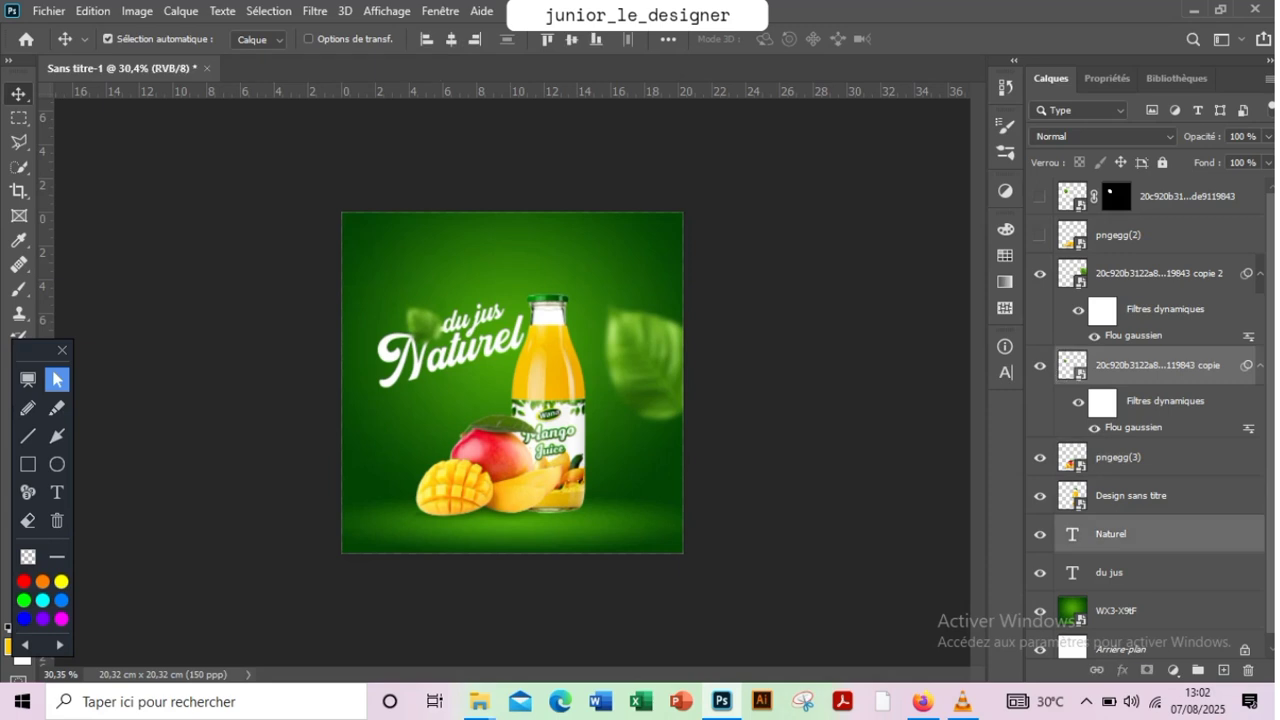
{"action": "left_click", "coordinate": [1150, 573], "text": "ctrl"}
{"action": "left_click_drag", "start_coordinate": [468, 343], "coordinate": [482, 343]}
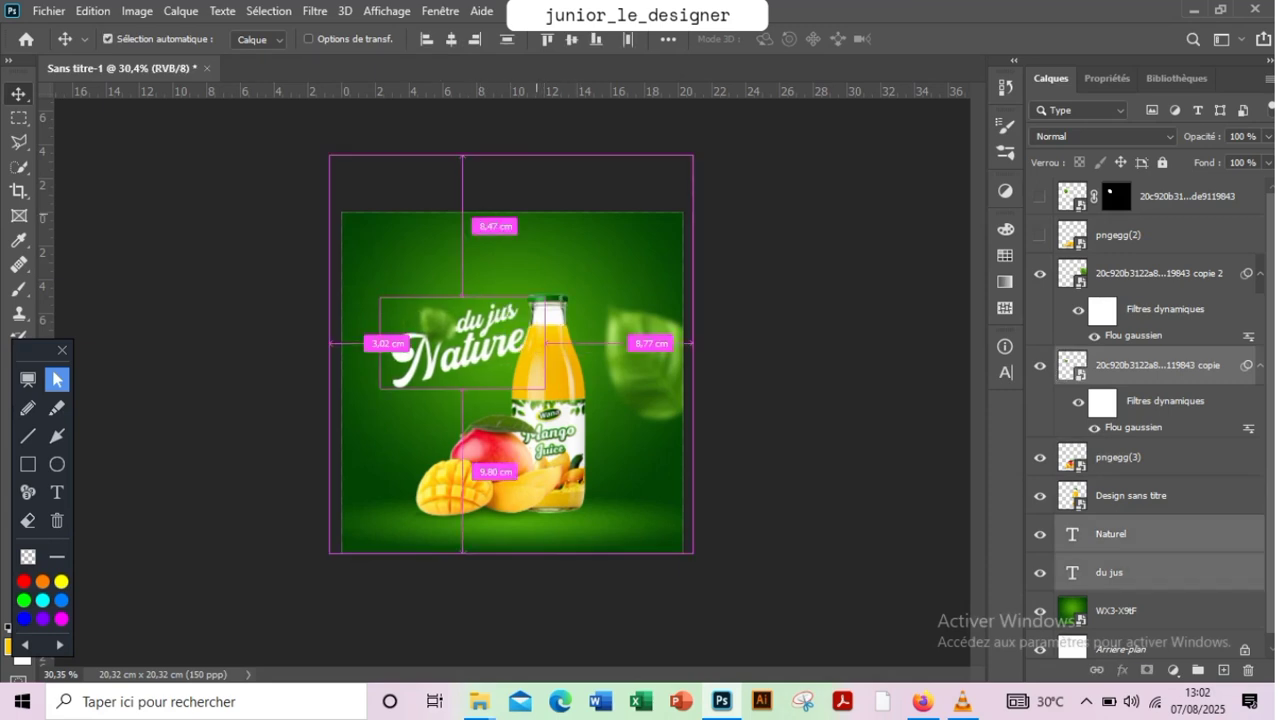
Scale the slogan and small leaf to 93.52% and move them slightly down and left beside the bottle
{"action": "key", "text": "ctrl+t"}
{"action": "left_click_drag", "start_coordinate": [380, 388], "coordinate": [393, 381]}
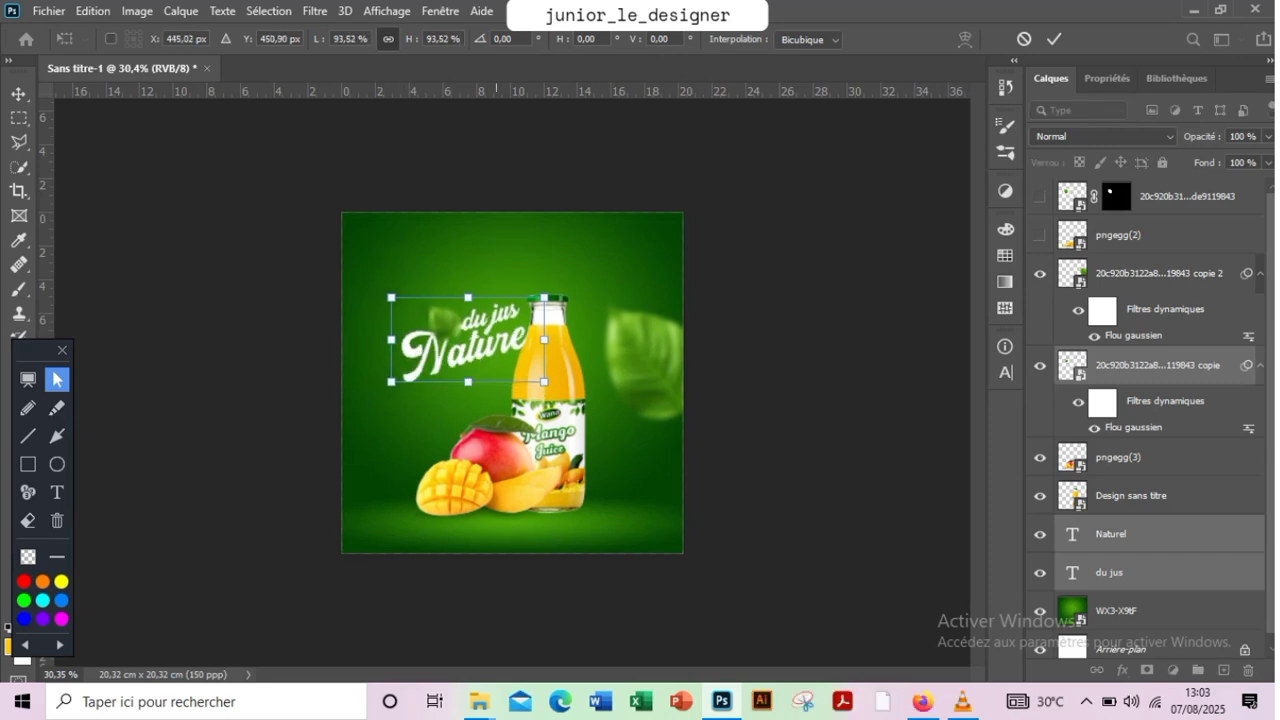
{"action": "left_click_drag", "start_coordinate": [496, 342], "coordinate": [484, 358]}
{"action": "key", "text": "Return"}
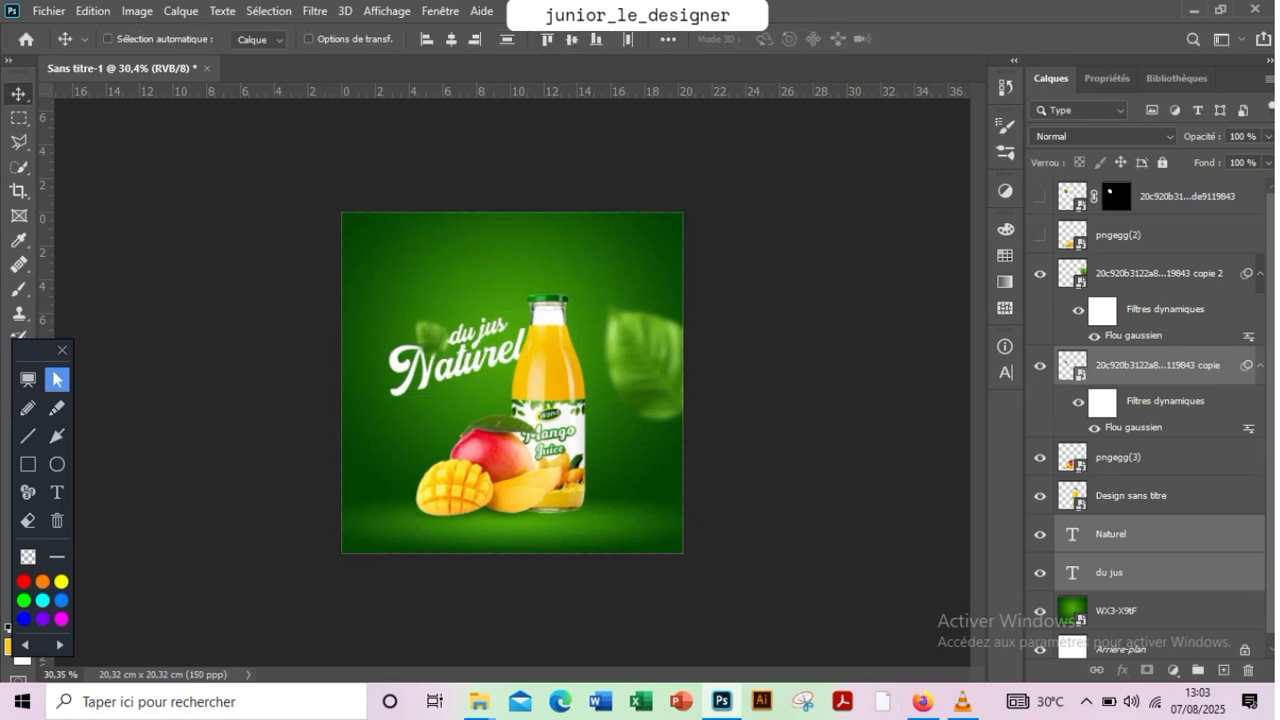
Move the slogan, bottle, mangoes and both leaves together slightly up and right over the background
{"action": "left_click", "coordinate": [1140, 573]}
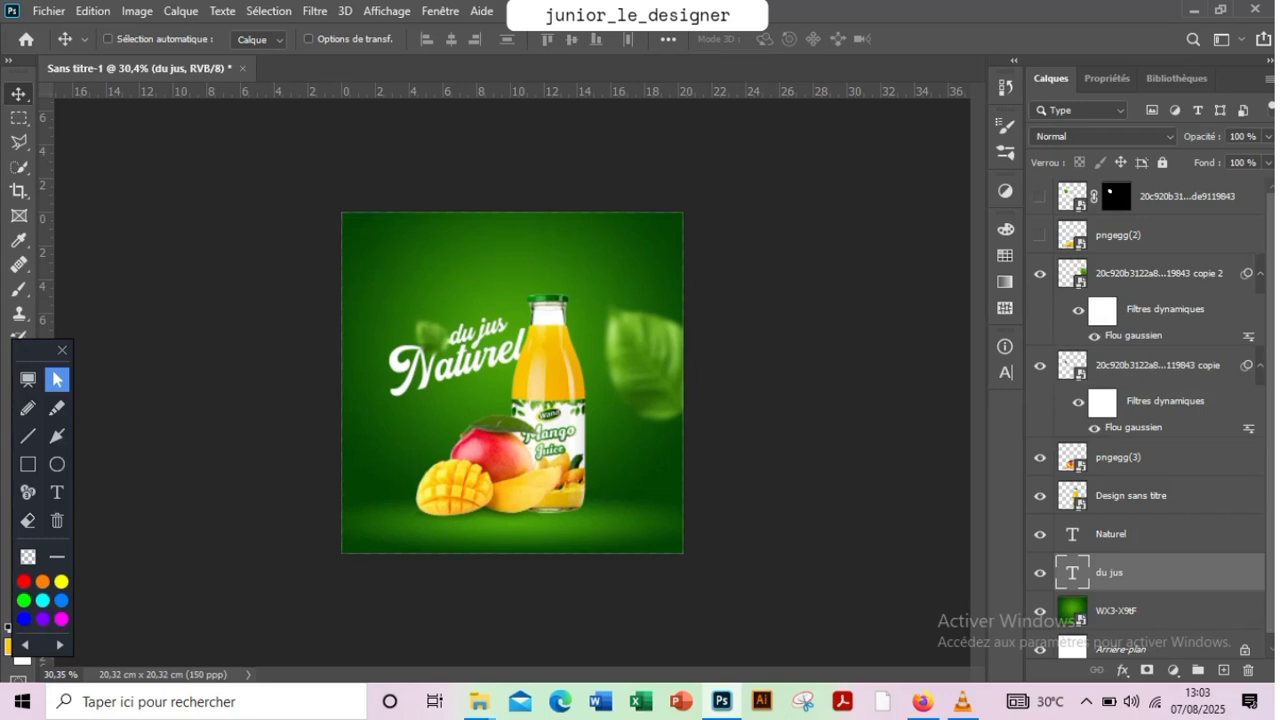
{"action": "left_click", "coordinate": [1159, 274], "text": "shift"}
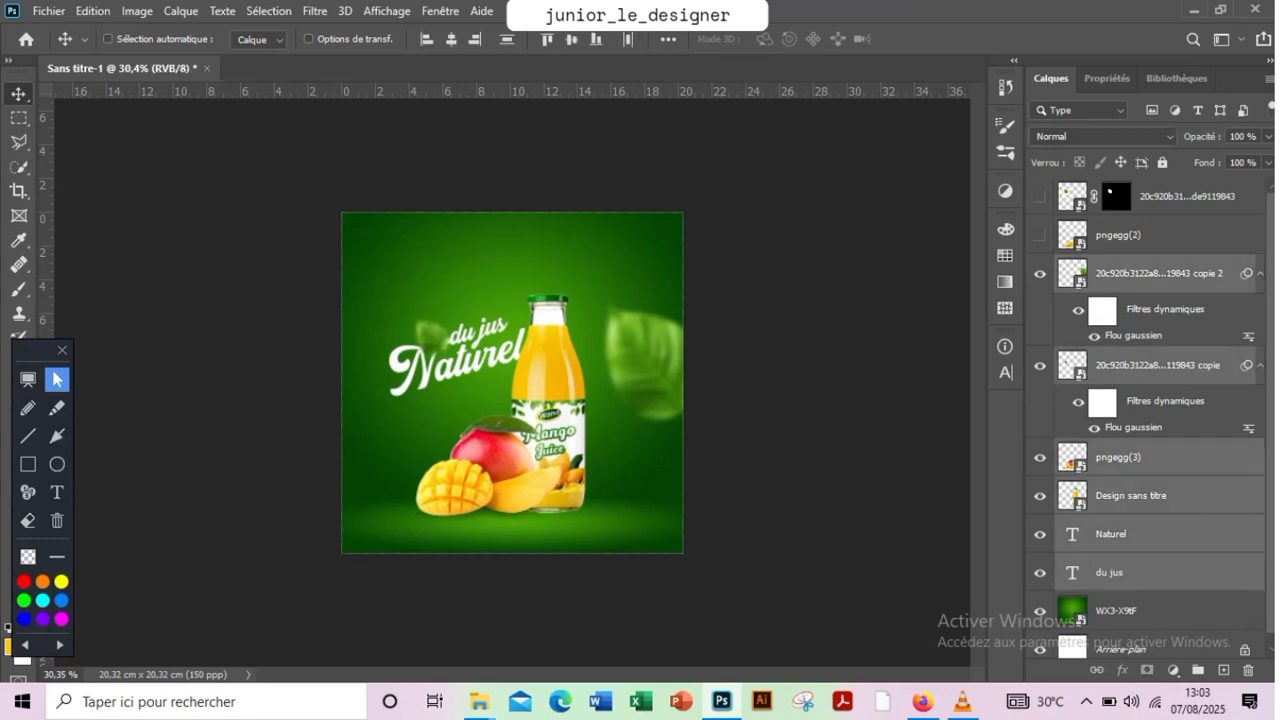
{"action": "left_click_drag", "start_coordinate": [535, 378], "coordinate": [548, 334]}
Stretch the green background "WX3-X9tF" further upward to 111.35% height
{"action": "left_click", "coordinate": [1117, 611]}
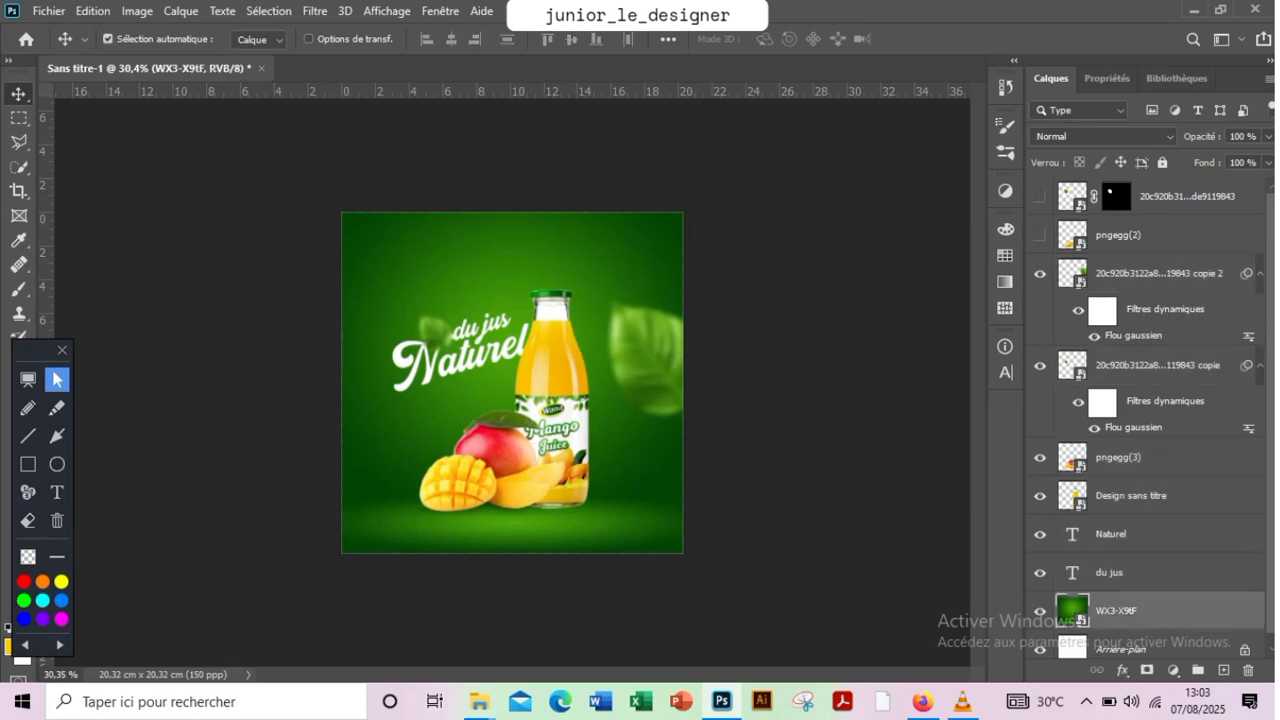
{"action": "key", "text": "ctrl+t"}
{"action": "left_click_drag", "start_coordinate": [511, 154], "coordinate": [511, 140]}
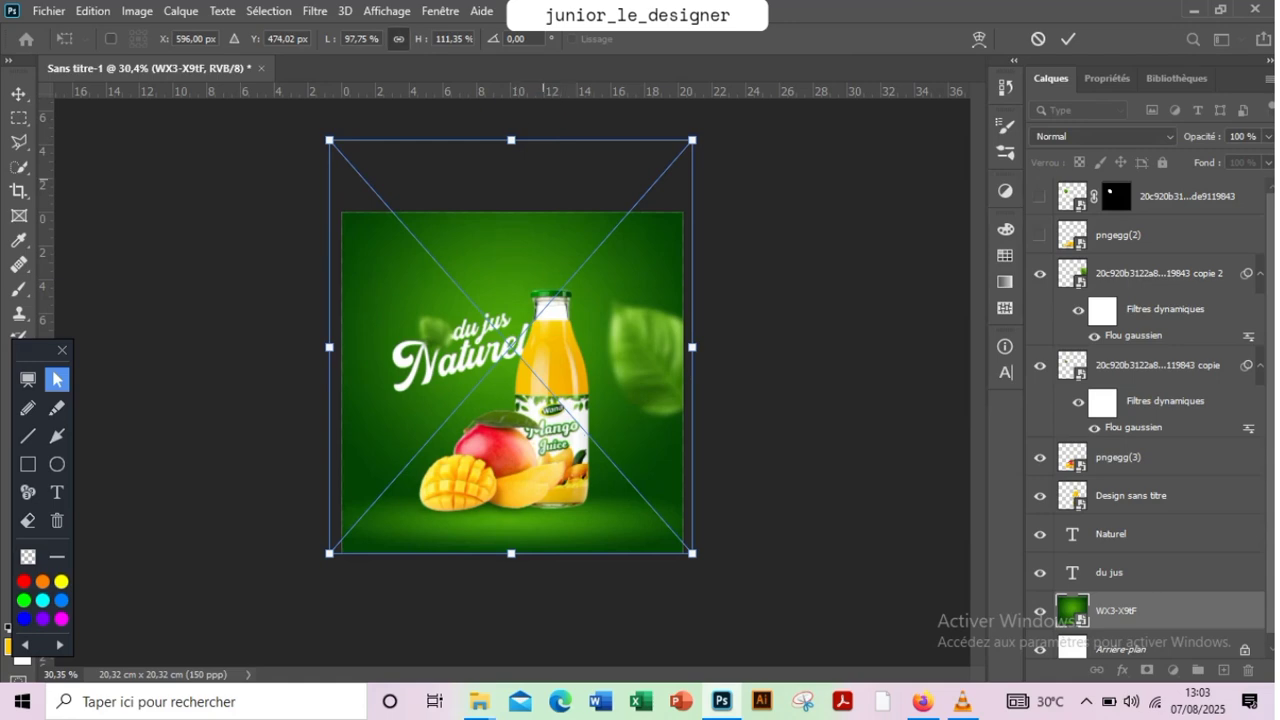
{"action": "left_click", "coordinate": [1068, 38]}
Stamp all visible layers into a new layer above the large leaf and convert it to a smart object
{"action": "left_click", "coordinate": [1150, 273]}
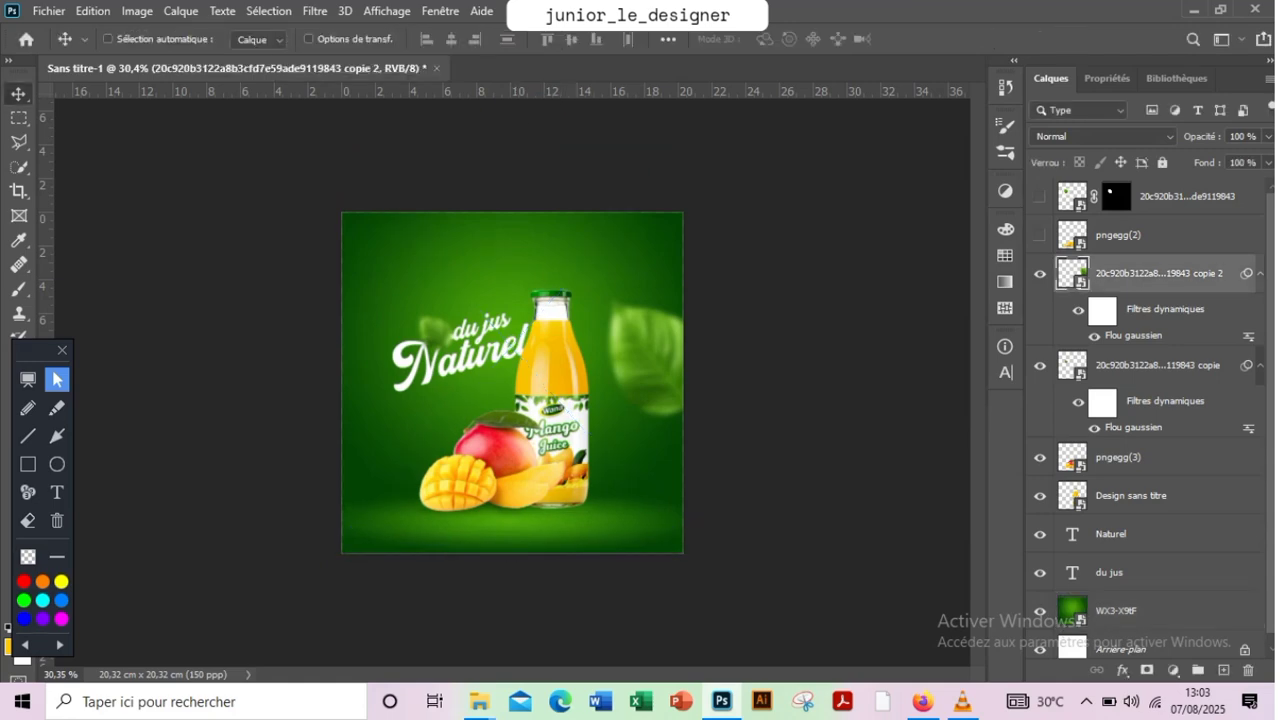
{"action": "key", "text": "ctrl+alt+shift+e"}
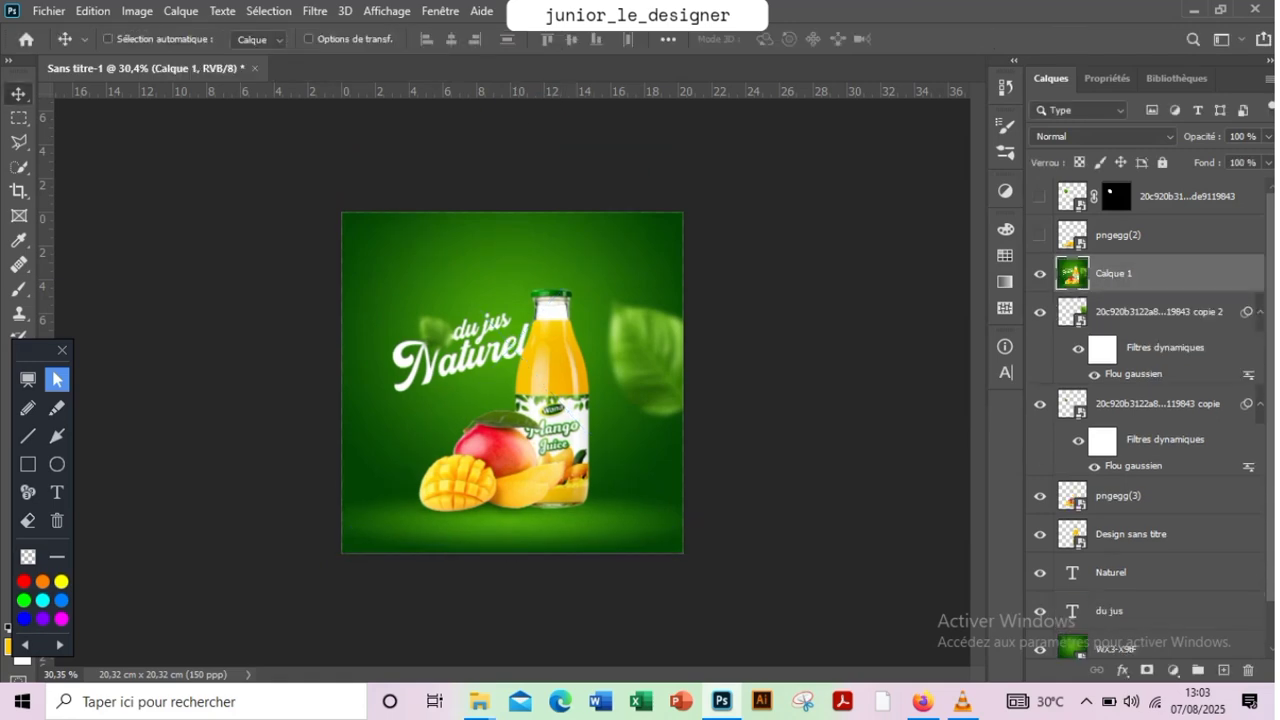
{"action": "right_click", "coordinate": [1150, 273]}
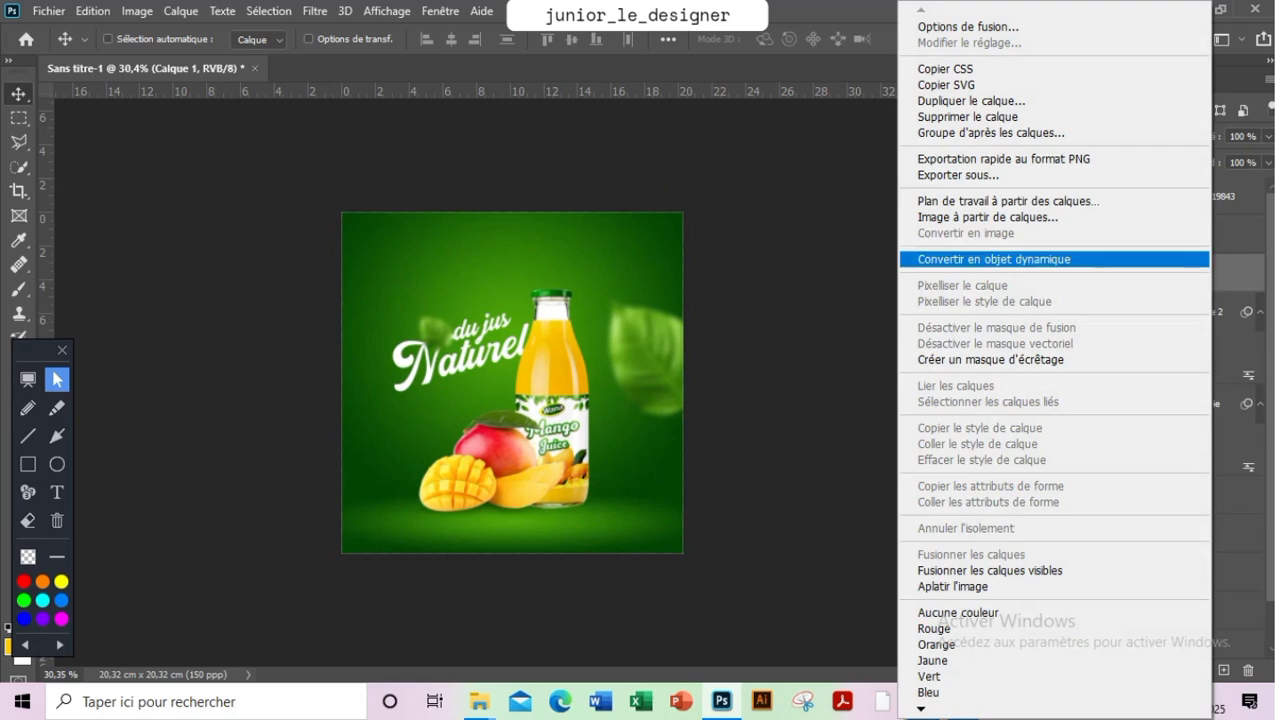
{"action": "left_click", "coordinate": [990, 260]}
Apply the Camera Raw filter to the merged layer with dehaze +30, clarity +10 and vibrance +10
{"action": "left_click", "coordinate": [315, 10]}
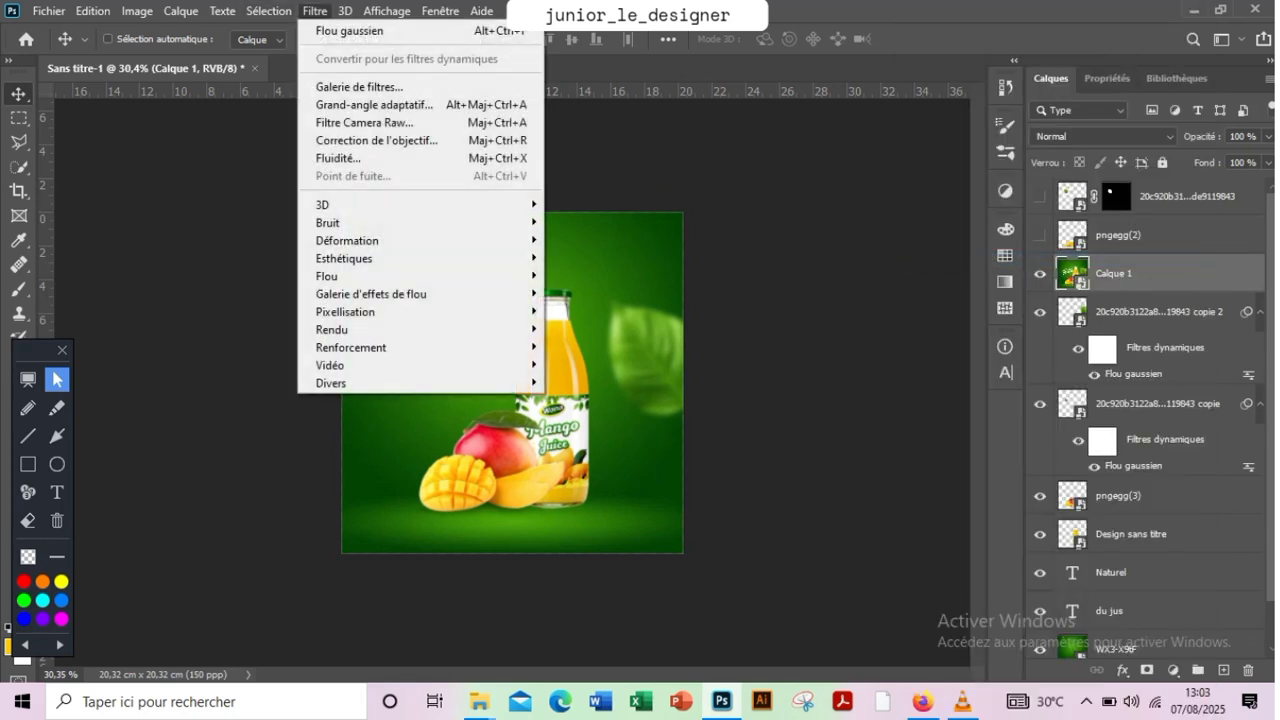
{"action": "left_click", "coordinate": [365, 122]}
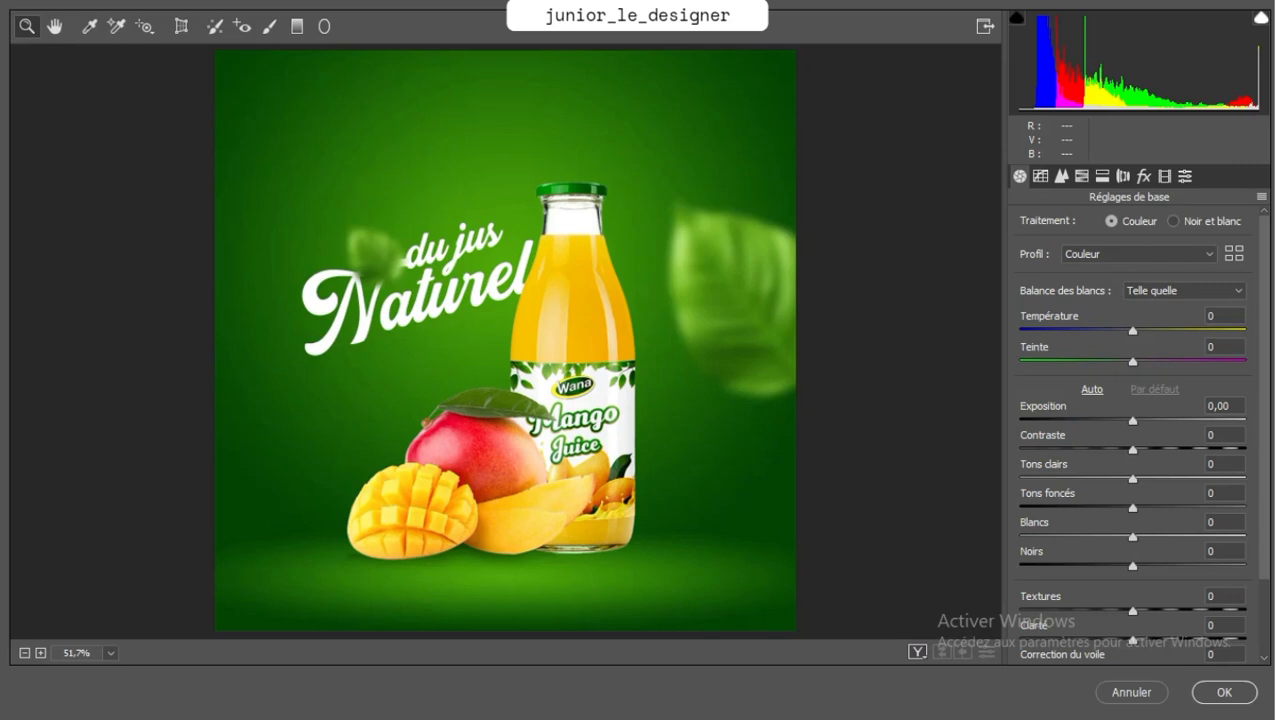
{"action": "scroll", "coordinate": [1132, 430], "scroll_direction": "down", "scroll_amount": 3}
{"action": "mouse_move", "coordinate": [518, 393]}
{"action": "left_mouse_down"}
{"action": "mouse_move", "coordinate": [459, 408]}
{"action": "mouse_move", "coordinate": [512, 400]}
{"action": "left_mouse_up"}
{"action": "left_click", "coordinate": [110, 653]}
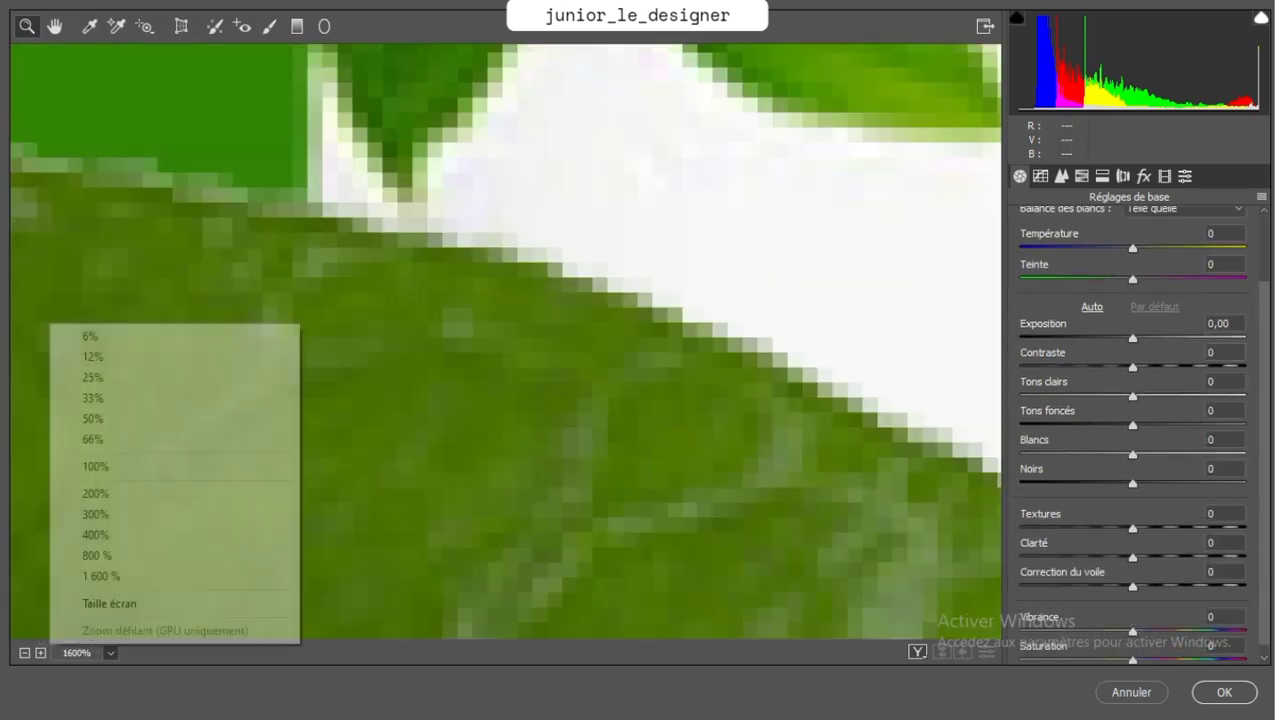
{"action": "left_click", "coordinate": [109, 603]}
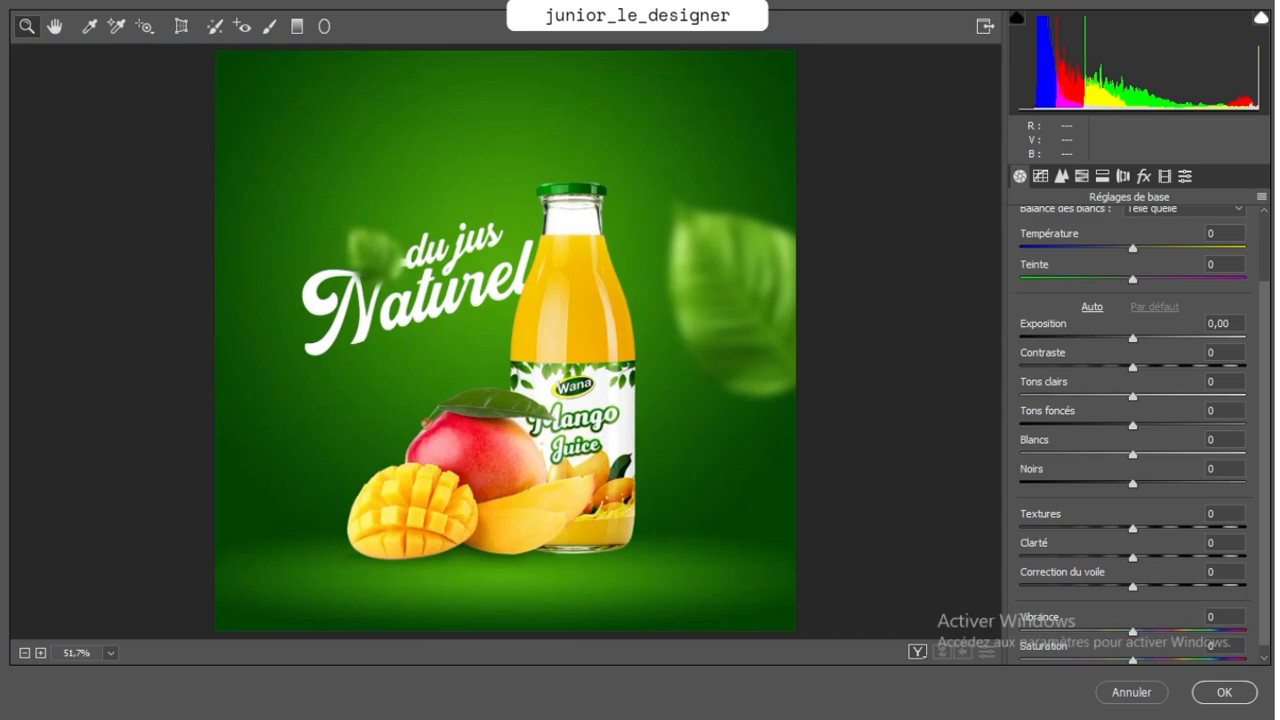
{"action": "left_click_drag", "start_coordinate": [1133, 587], "coordinate": [1144, 558]}
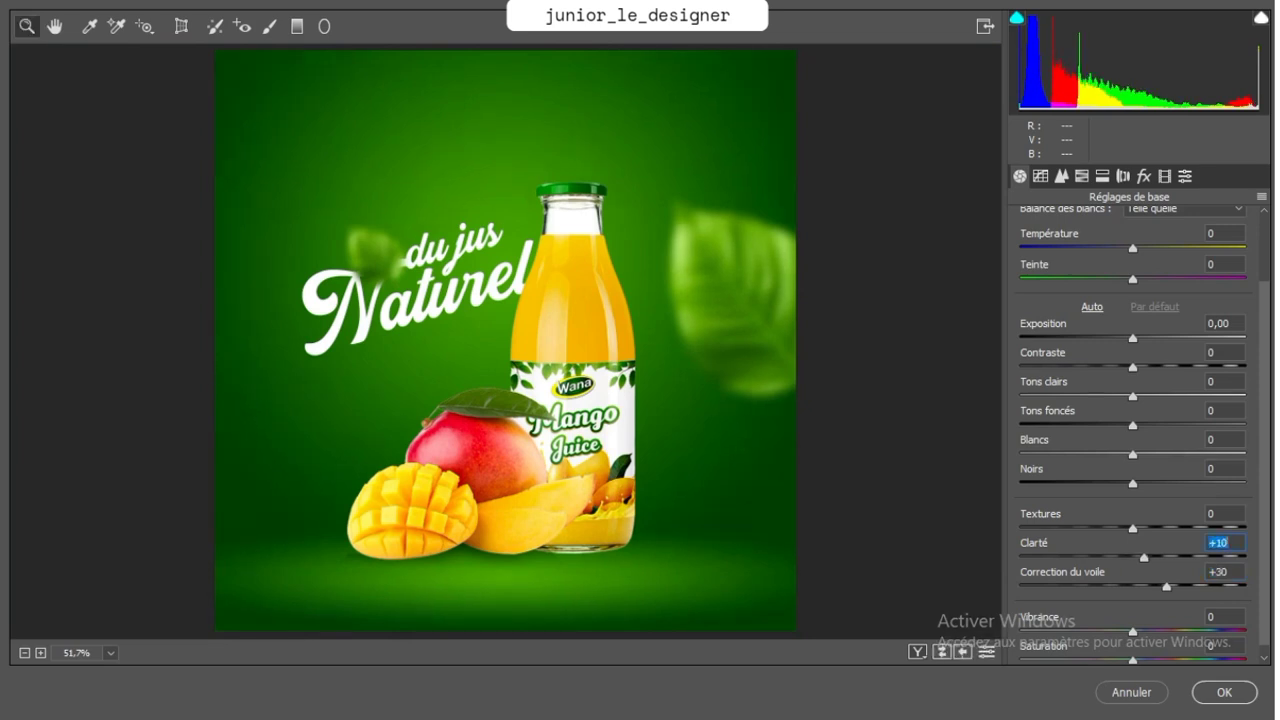
{"action": "left_click_drag", "start_coordinate": [1133, 631], "coordinate": [1144, 631]}
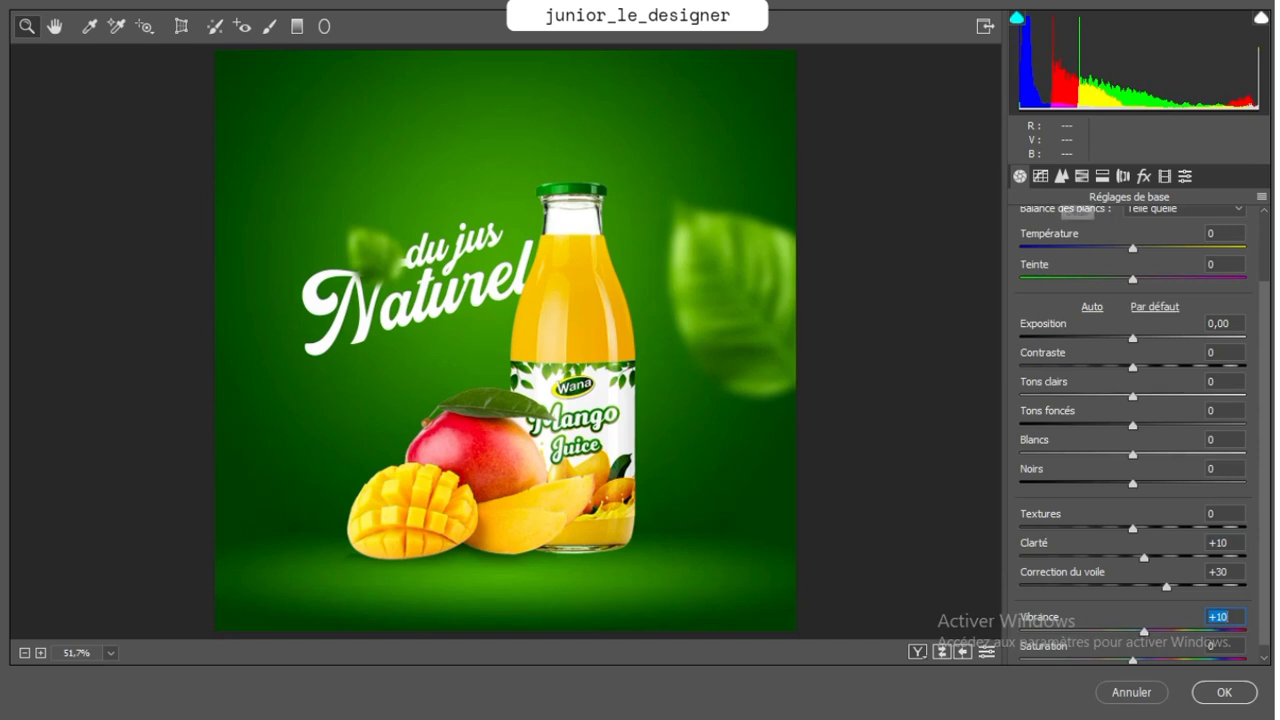
Set the lens correction vignetting amount to -53 in the Camera Raw filter
{"action": "left_click", "coordinate": [1061, 176]}
{"action": "left_click", "coordinate": [1081, 176]}
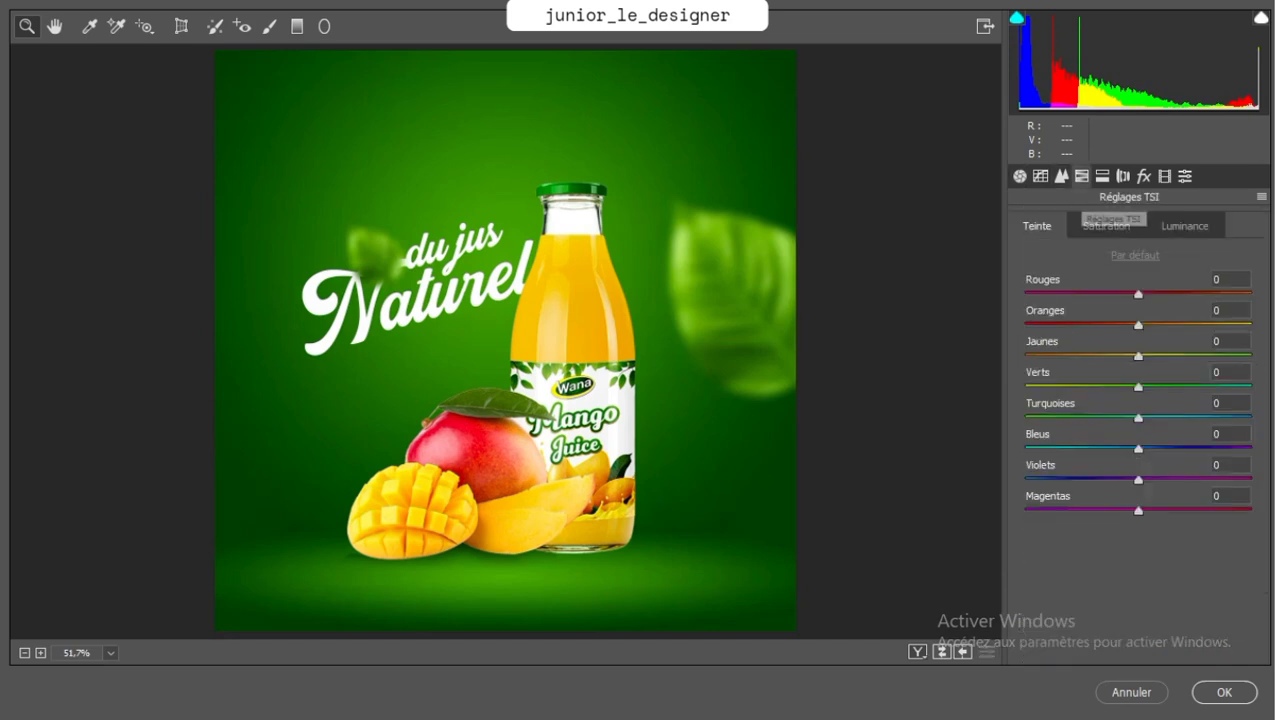
{"action": "left_click", "coordinate": [1102, 176]}
{"action": "left_click", "coordinate": [1123, 176]}
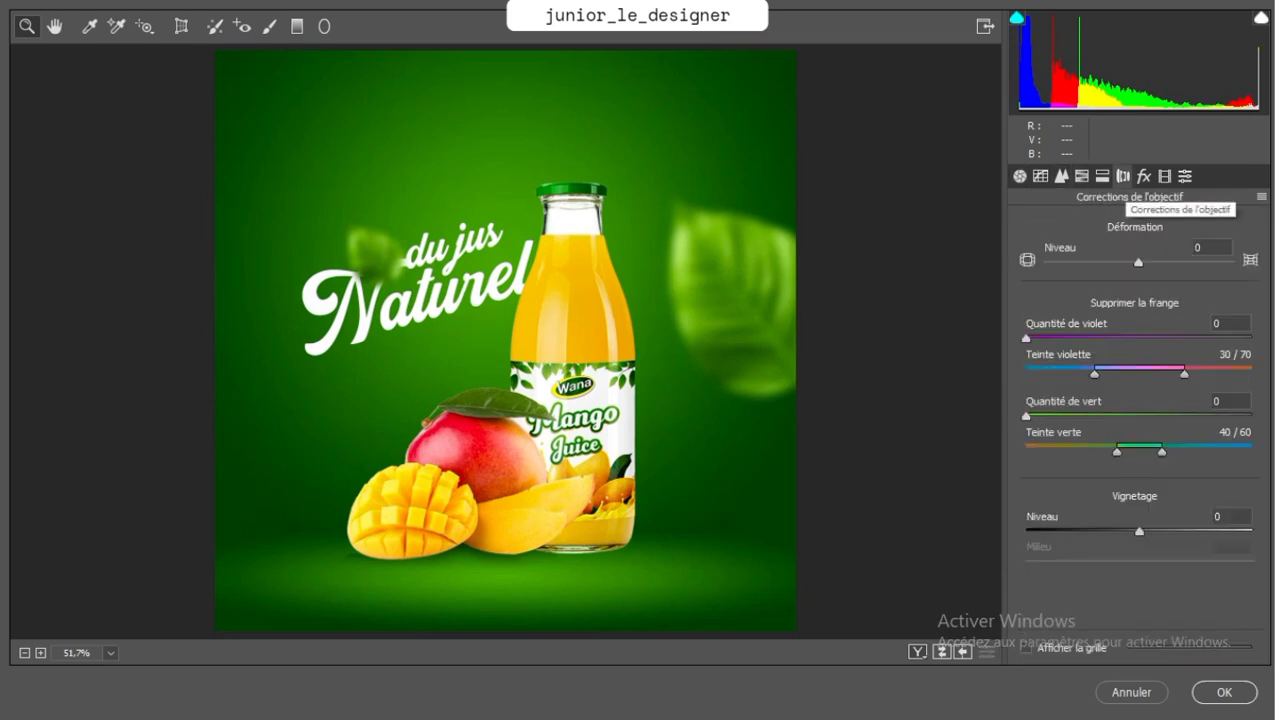
{"action": "mouse_move", "coordinate": [1070, 532]}
{"action": "left_mouse_down"}
{"action": "mouse_move", "coordinate": [1105, 532]}
{"action": "mouse_move", "coordinate": [1079, 532]}
{"action": "left_mouse_up"}
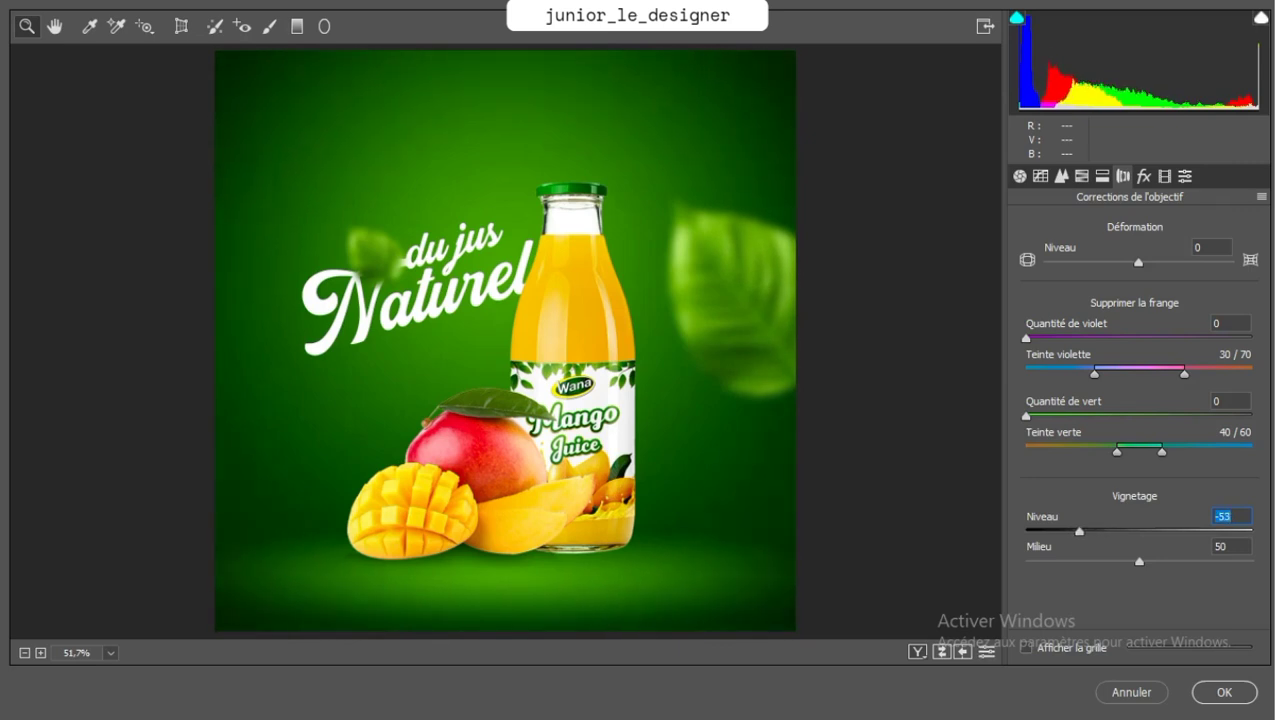
Set the lens correction vignetting midpoint to 12 and its amount to -44 in the Camera Raw filter
{"action": "key", "text": "Tab"}
{"action": "type", "text": "59"}
{"action": "type", "text": "12"}
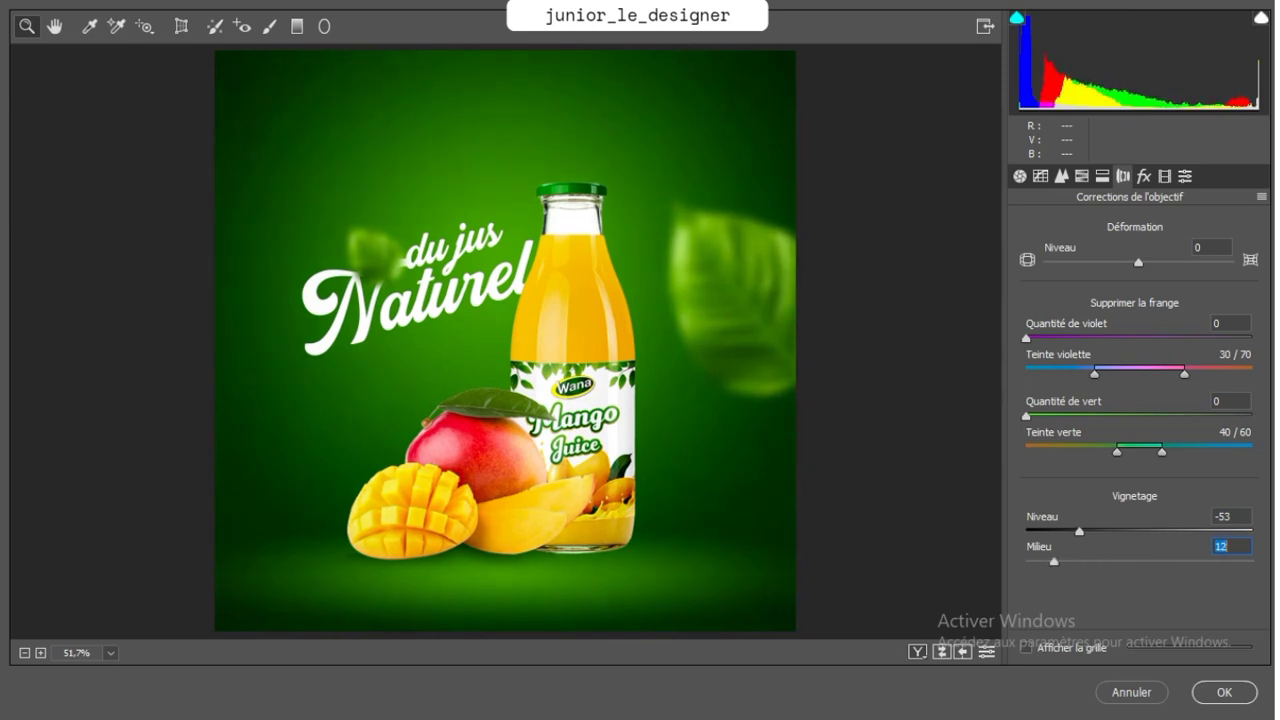
{"action": "key", "text": "shift+Tab"}
{"action": "type", "text": "-33"}
{"action": "left_click_drag", "start_coordinate": [1103, 532], "coordinate": [1090, 532]}
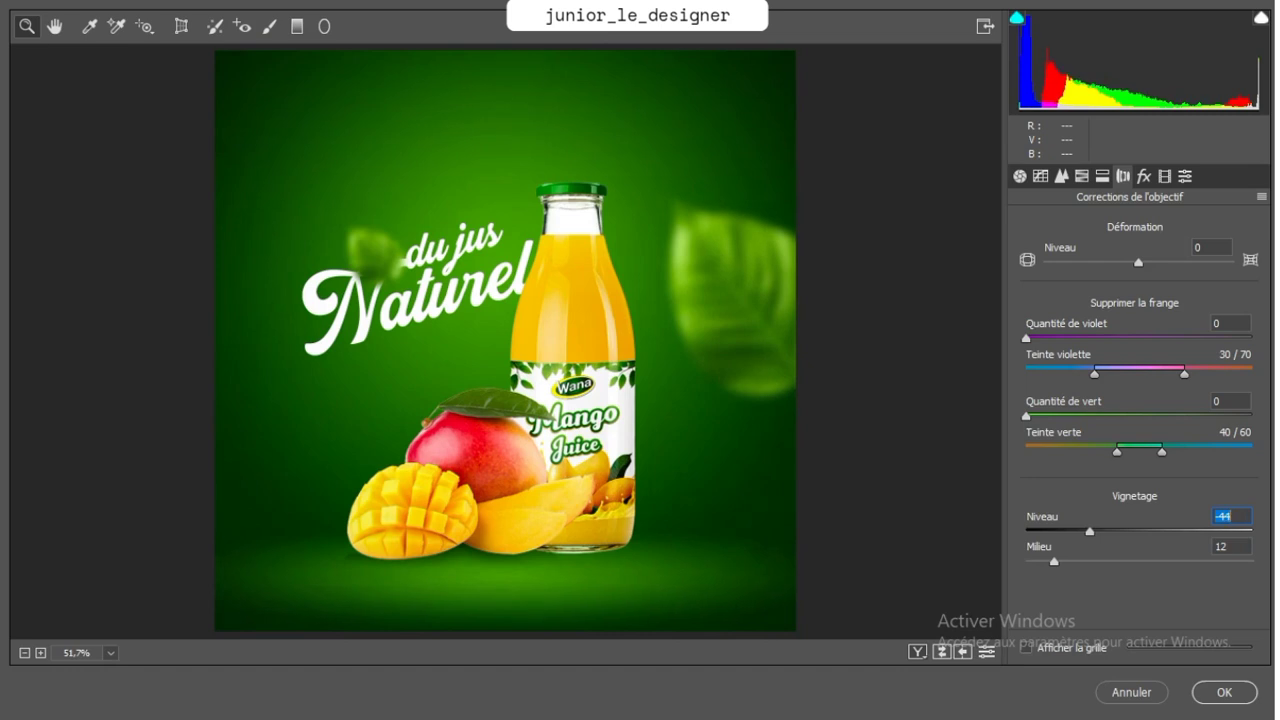
Reduce the poster's noise in Camera Raw with luminance 39 and luminance detail 58, and raise the luminance contrast
{"action": "left_click", "coordinate": [1102, 176]}
{"action": "left_click", "coordinate": [1081, 176]}
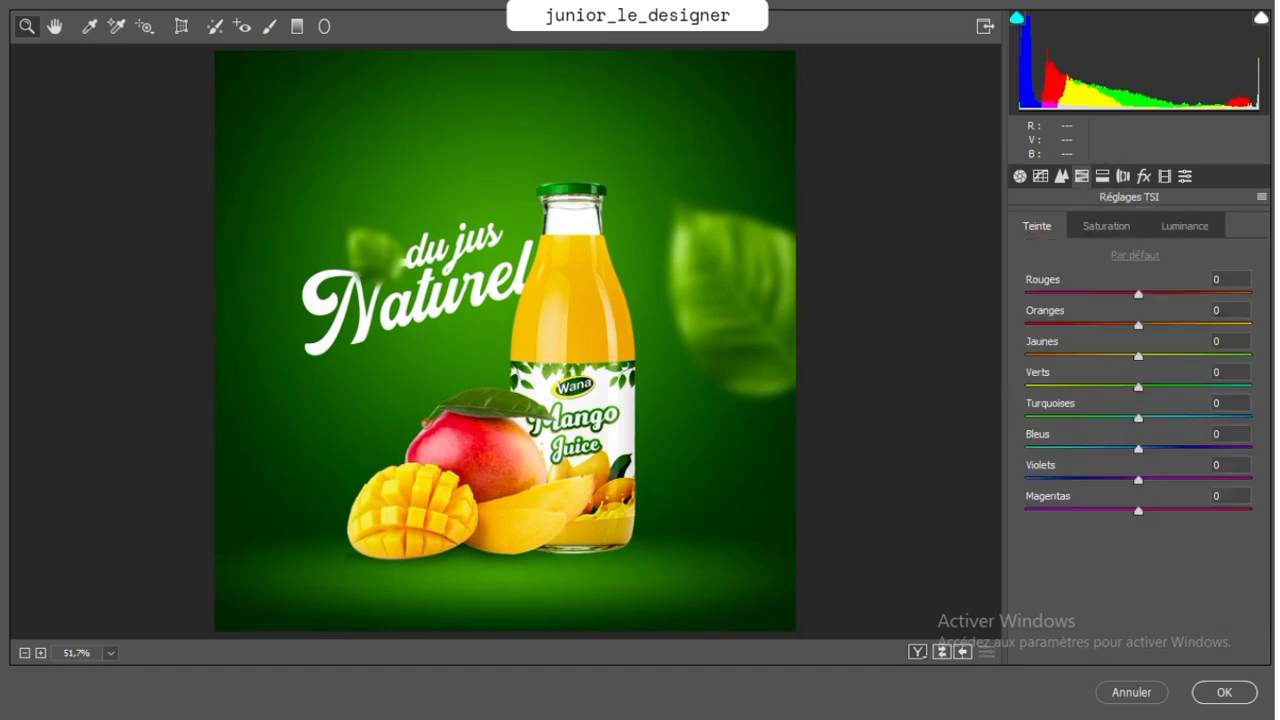
{"action": "left_click", "coordinate": [1061, 176]}
{"action": "left_click", "coordinate": [1219, 394]}
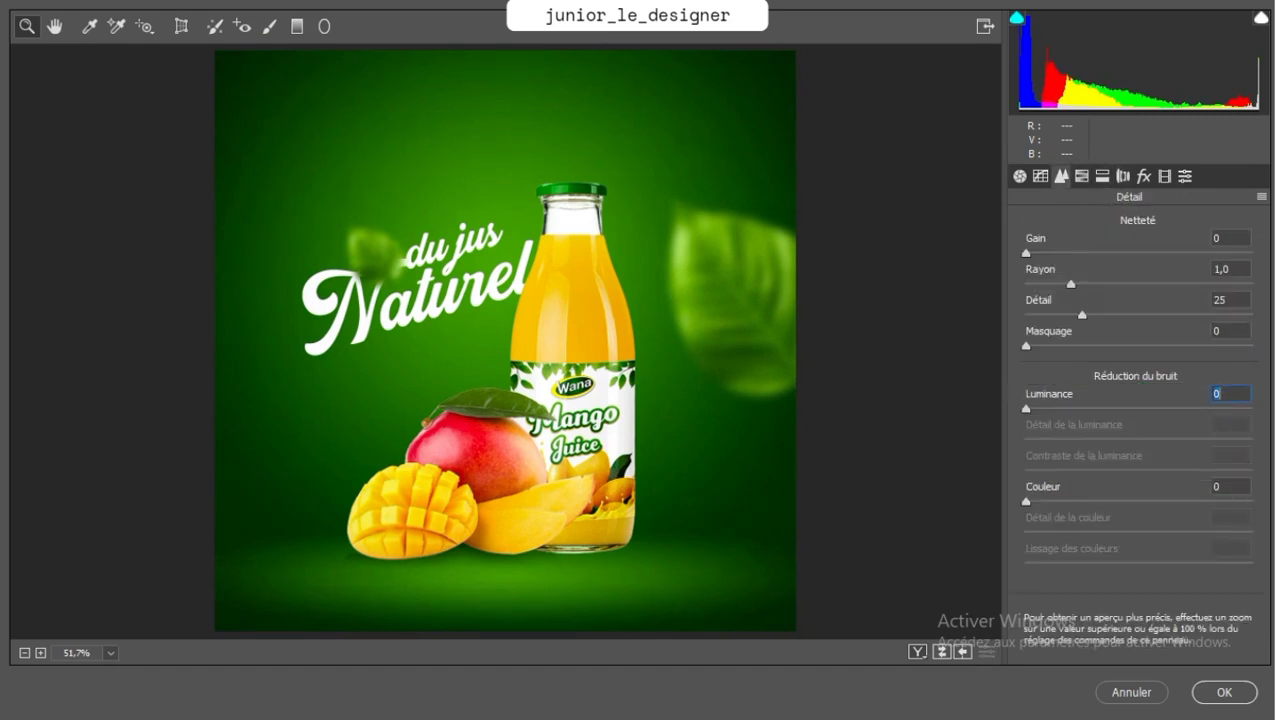
{"action": "left_click_drag", "start_coordinate": [1044, 409], "coordinate": [1113, 409]}
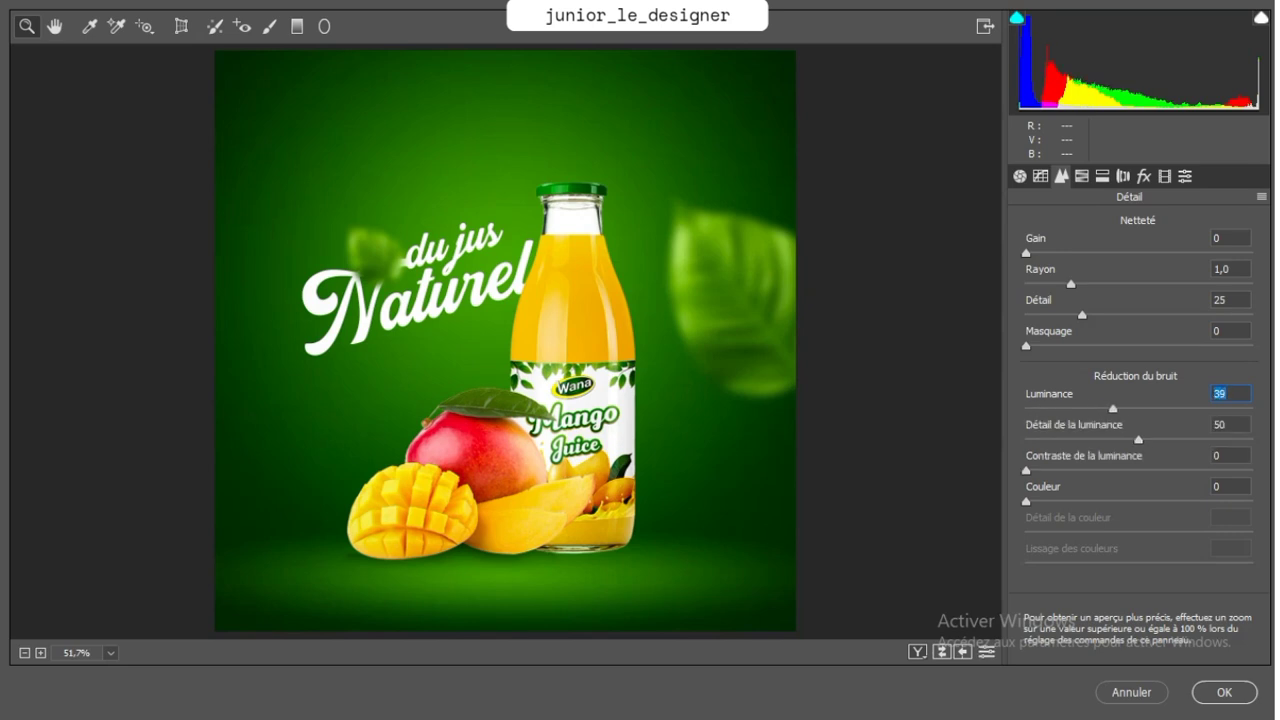
{"action": "key", "text": "Tab"}
{"action": "type", "text": "58"}
{"action": "key", "text": "Tab"}
{"action": "type", "text": "19"}
{"action": "left_click_drag", "start_coordinate": [1069, 470], "coordinate": [1083, 470]}
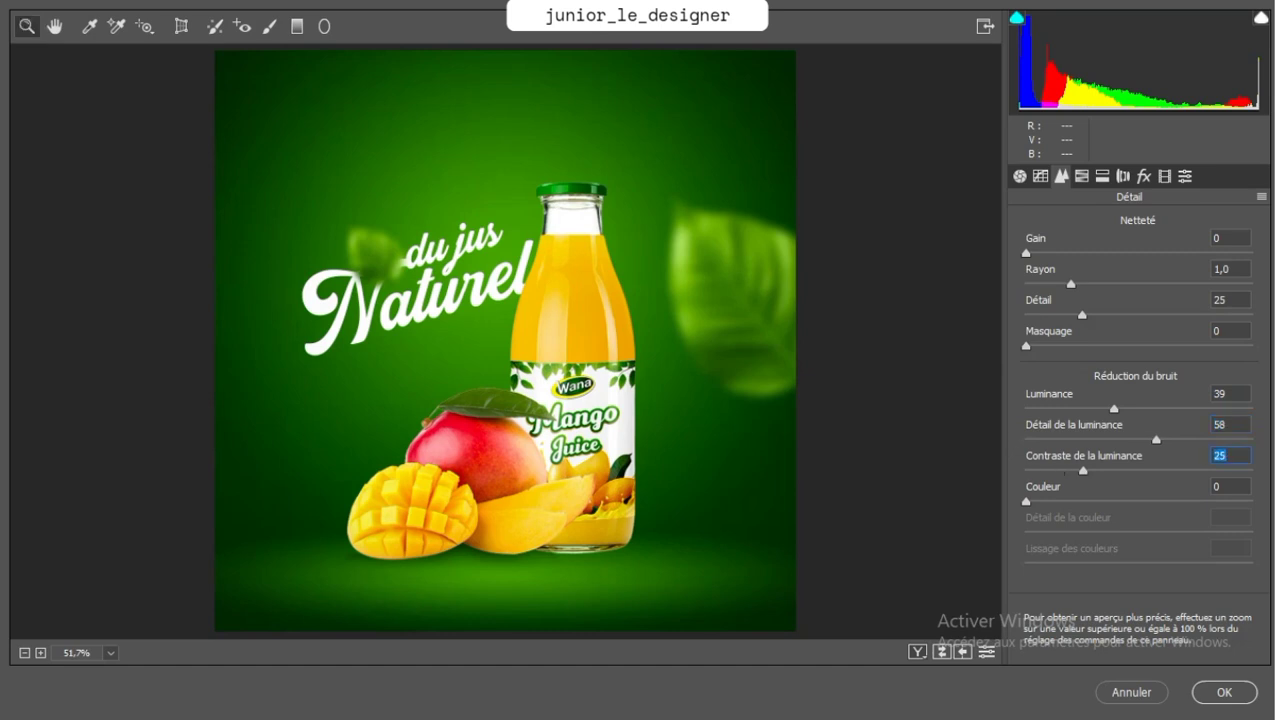
Lower the basic tone adjustments in Camera Raw to highlights -10 and shadows -53
{"action": "left_click", "coordinate": [1020, 177]}
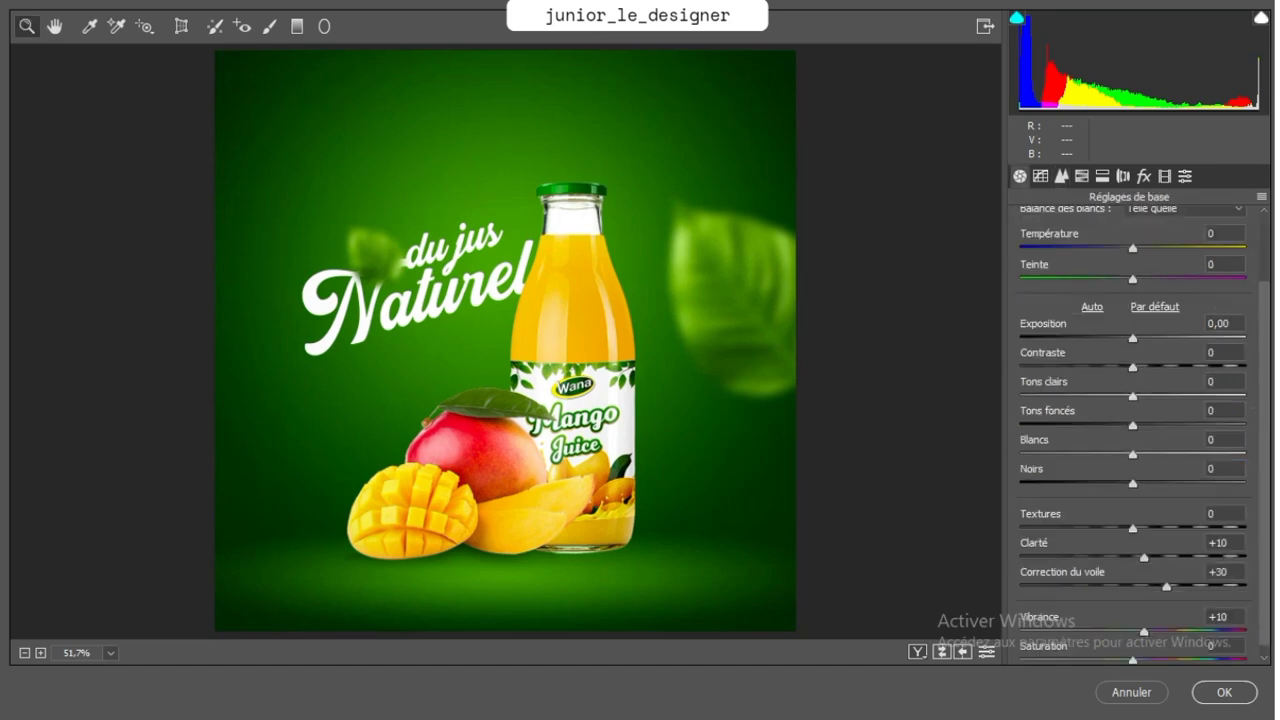
{"action": "left_click_drag", "start_coordinate": [1133, 426], "coordinate": [1123, 397]}
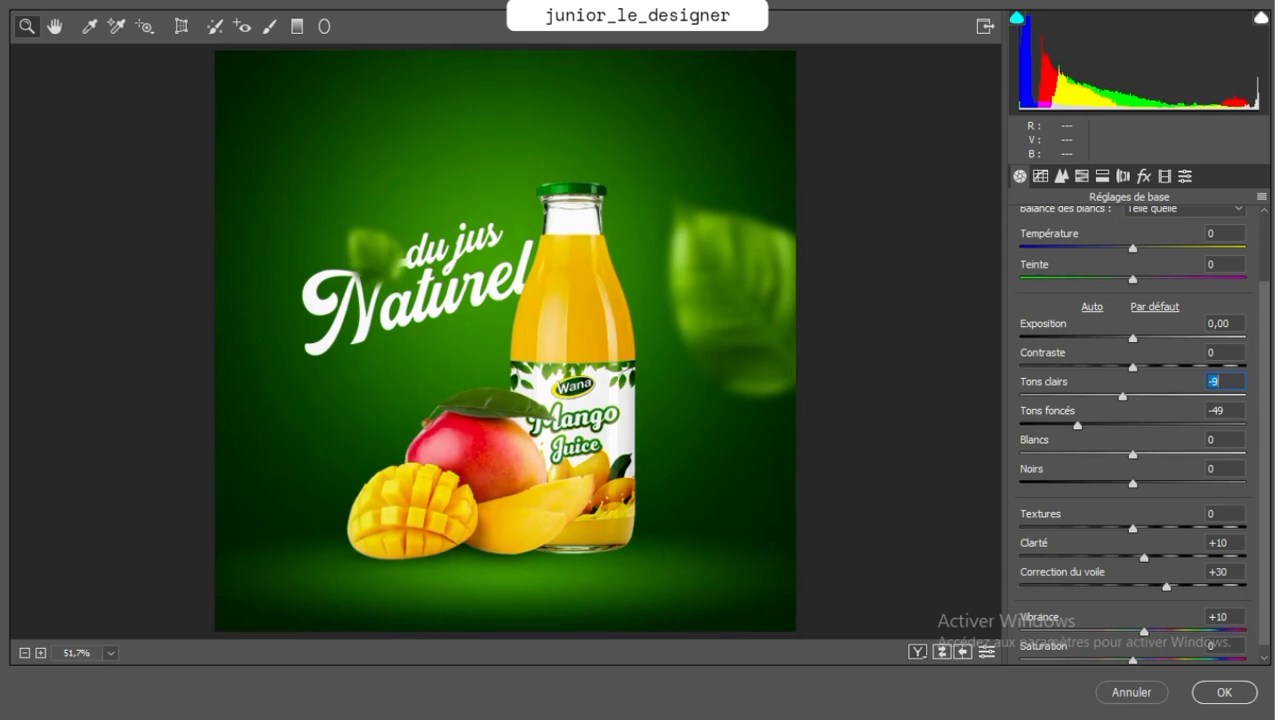
{"action": "key", "text": "Down"}
{"action": "key", "text": "Tab"}
{"action": "key", "text": "Down"}
{"action": "key", "text": "Down"}
{"action": "key", "text": "Down"}
{"action": "key", "text": "Down"}
Increase dehaze to +36 and apply the Camera Raw settings to the merged layer
{"action": "left_click_drag", "start_coordinate": [1166, 587], "coordinate": [1173, 587]}
{"action": "left_click", "coordinate": [1144, 558]}
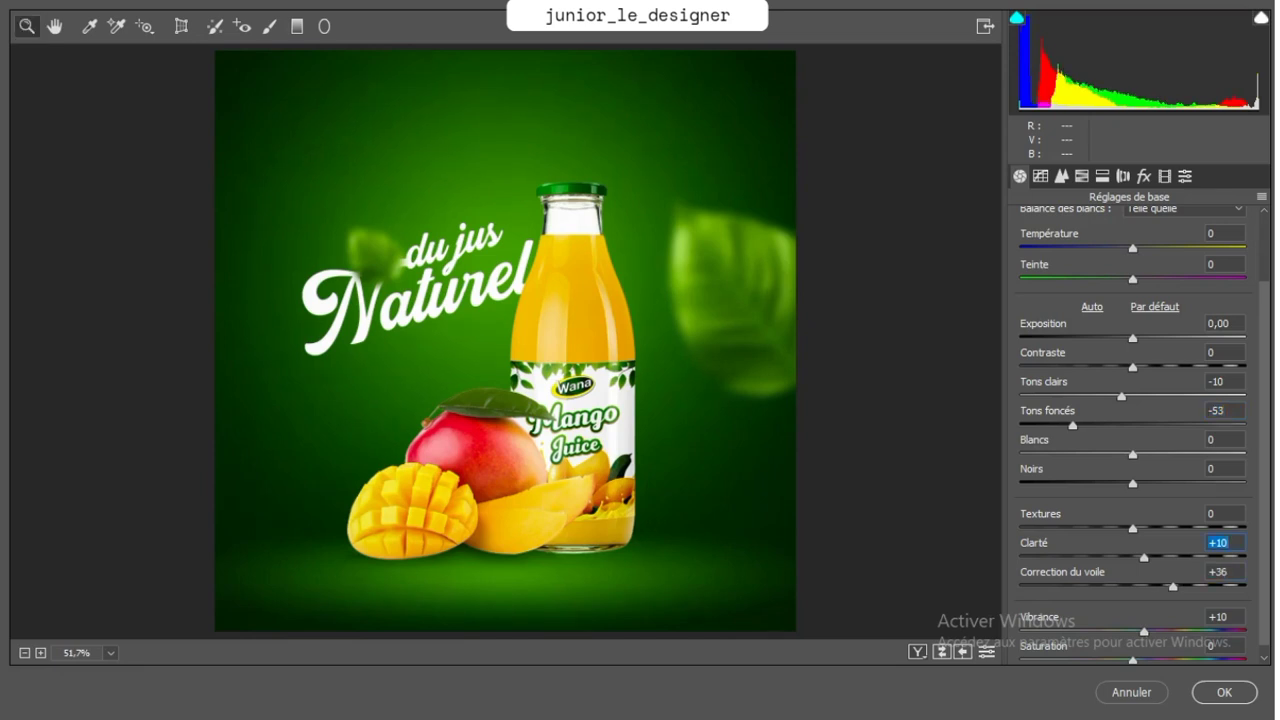
{"action": "left_click", "coordinate": [1224, 692]}
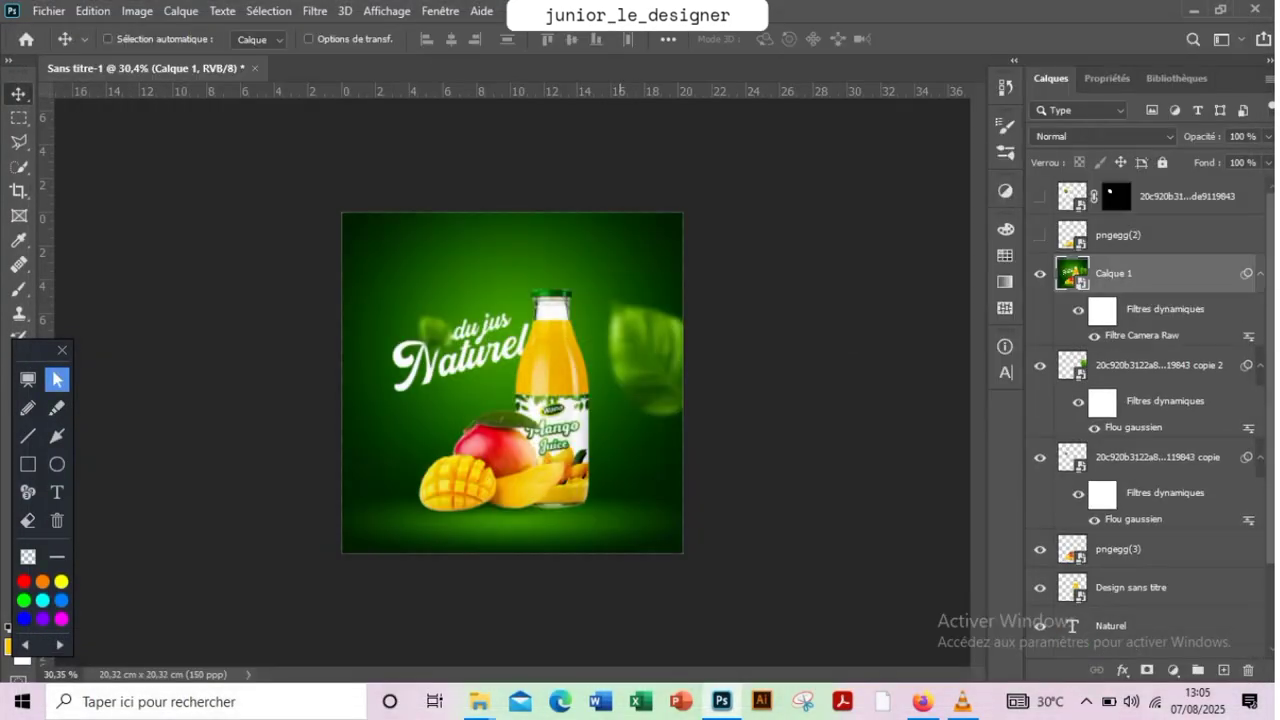
{"action": "key", "text": "z"}
{"action": "left_click_drag", "start_coordinate": [533, 400], "coordinate": [606, 400]}
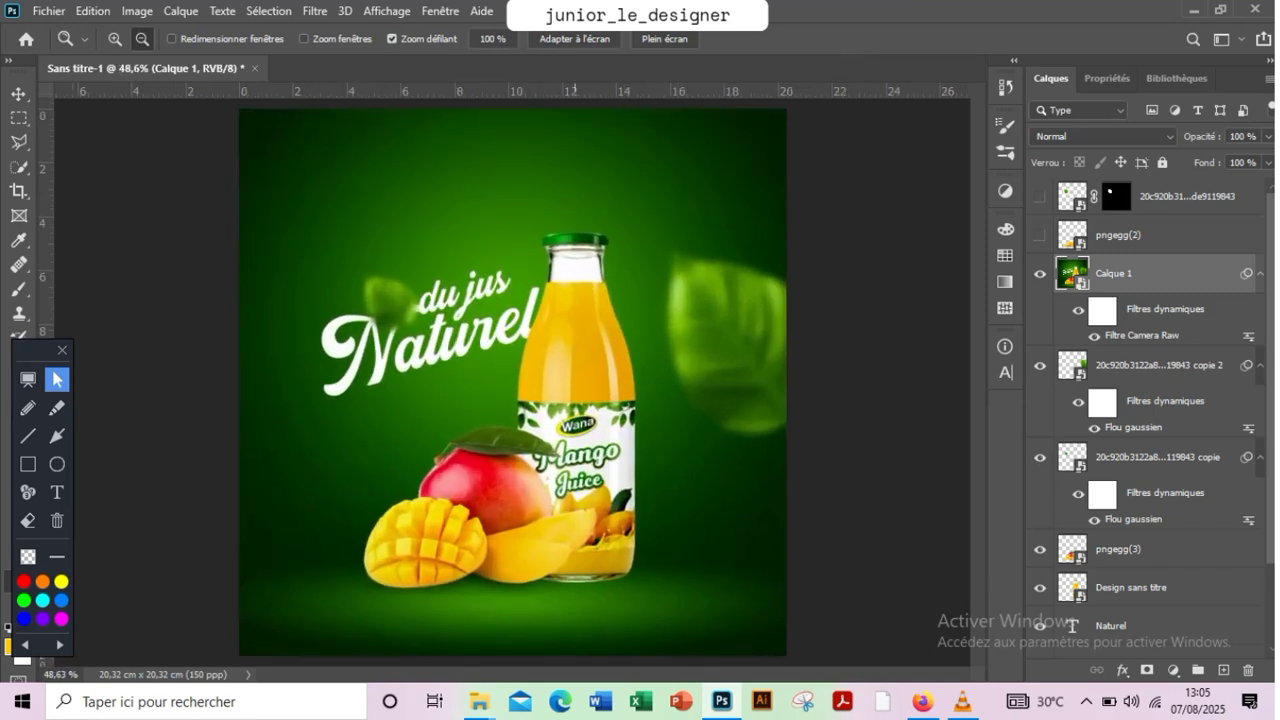
{"action": "key", "text": "v"}
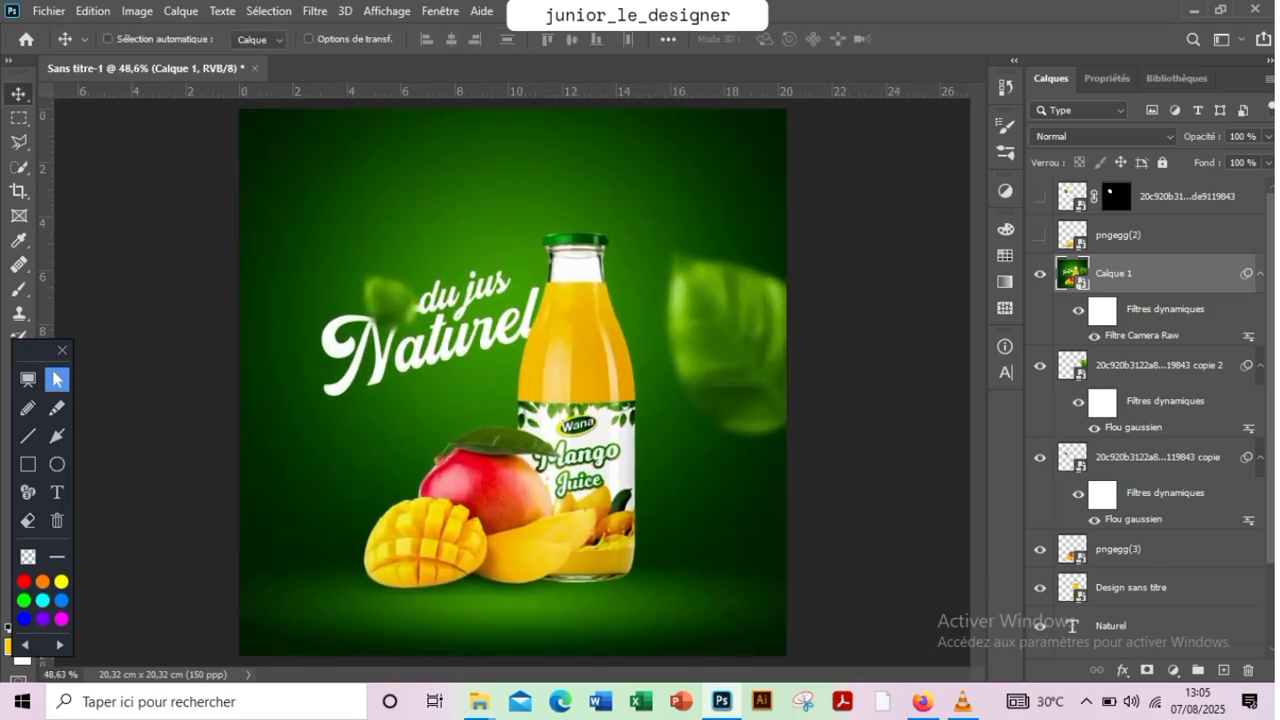